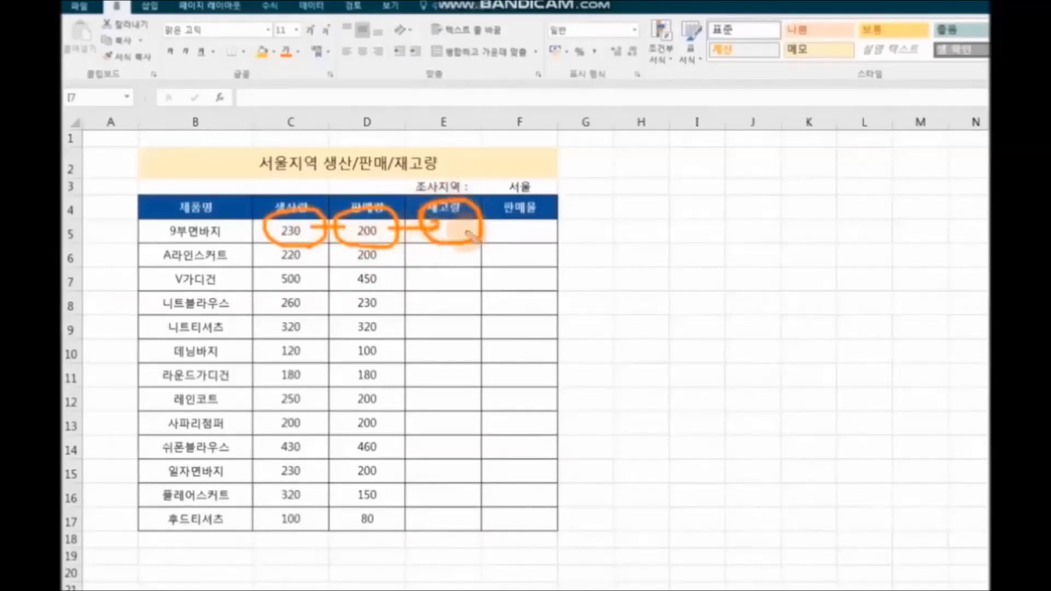
mouse_move(461, 230)
mouse_down()
mouse_move(510, 241)
mouse_move(540, 216)
mouse_move(525, 246)
mouse_up()
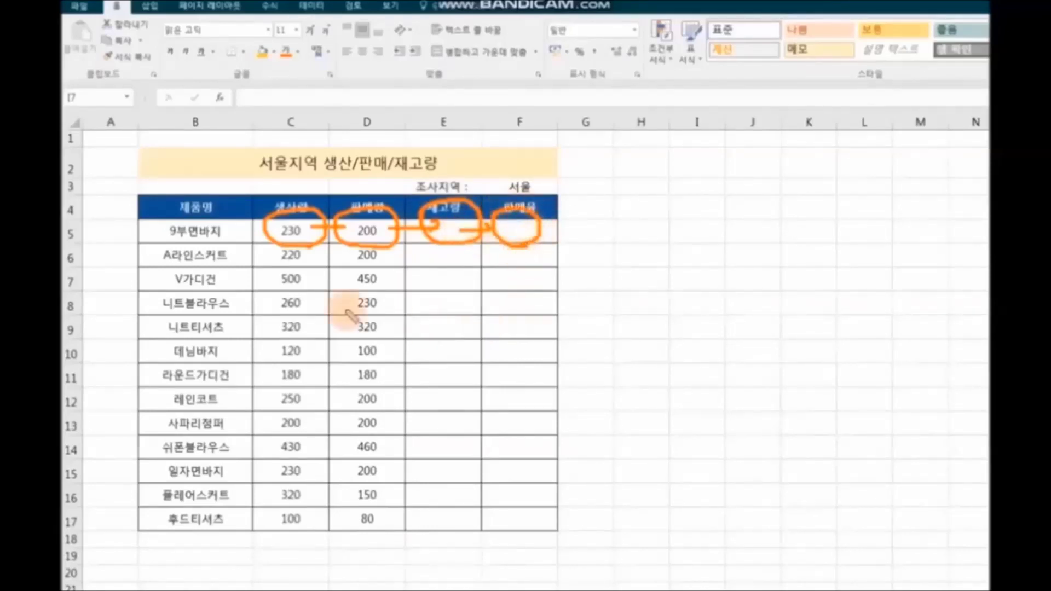
mouse_move(312, 269)
mouse_down()
mouse_move(276, 258)
mouse_move(331, 256)
mouse_move(312, 271)
mouse_move(350, 241)
mouse_move(384, 273)
mouse_up()
drag(323, 255, 512, 255)
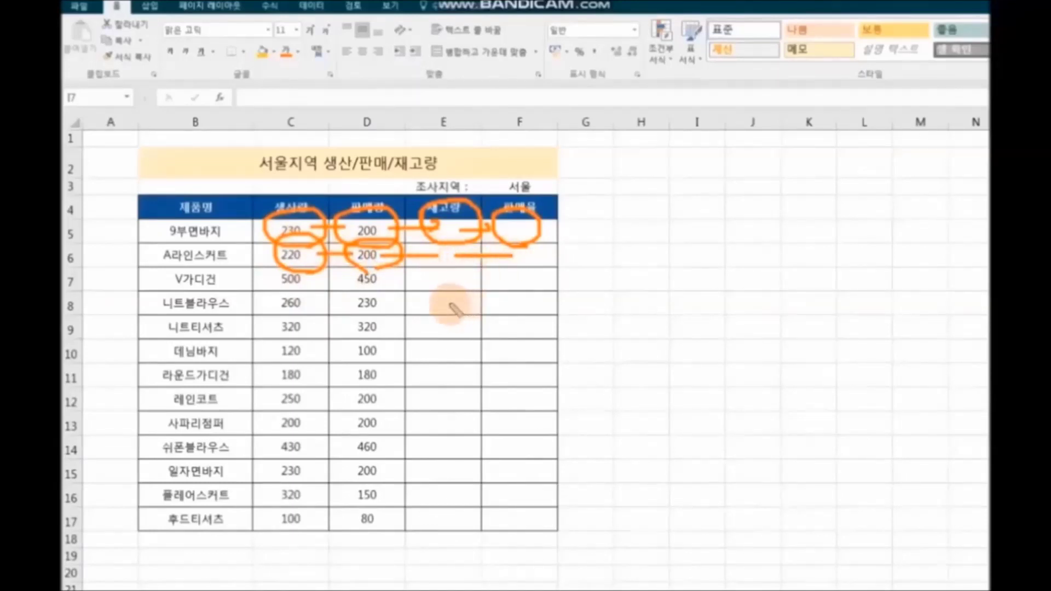
mouse_move(321, 269)
mouse_down()
mouse_move(269, 282)
mouse_move(308, 292)
mouse_move(337, 269)
mouse_move(383, 268)
mouse_move(378, 290)
mouse_up()
mouse_move(318, 274)
mouse_down()
mouse_move(457, 282)
mouse_move(432, 267)
mouse_move(455, 296)
mouse_move(515, 279)
mouse_up()
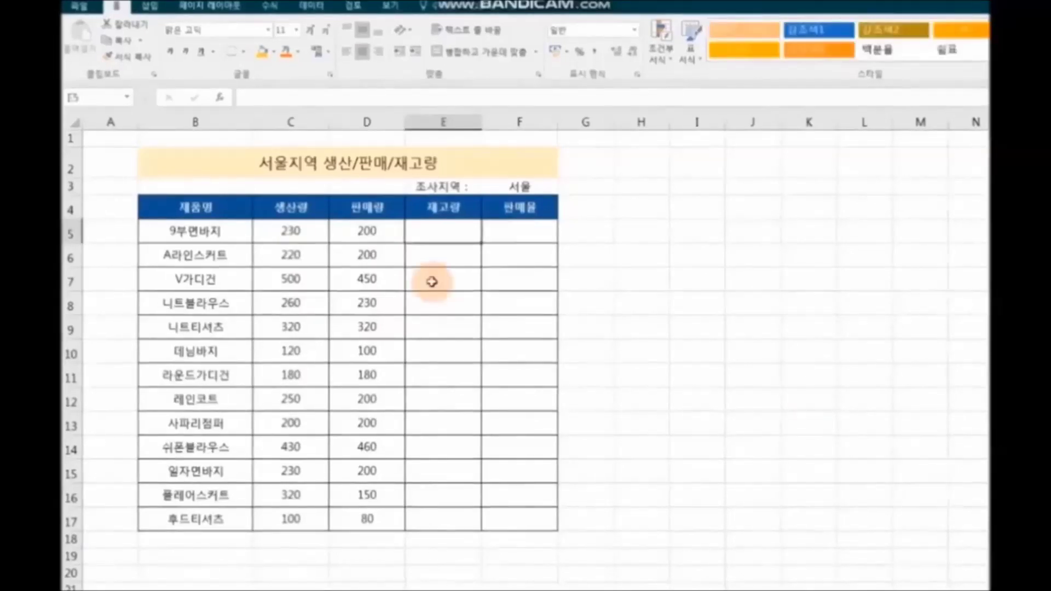
Calculate the 재고량 for 9부면바지 in E5 with the formula =C5-D5
text(=)
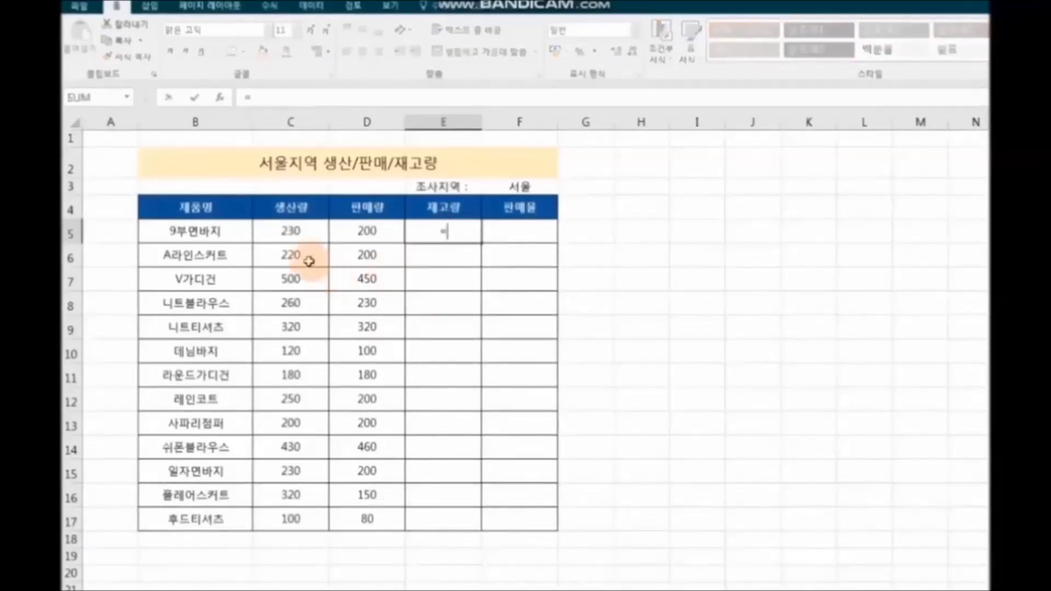
click(290, 230)
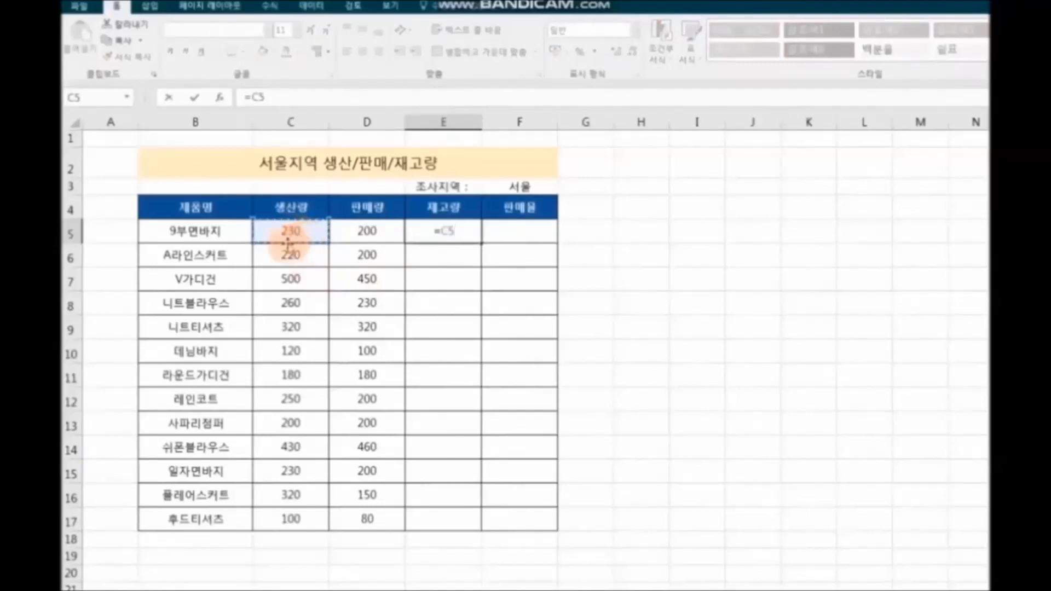
text(-)
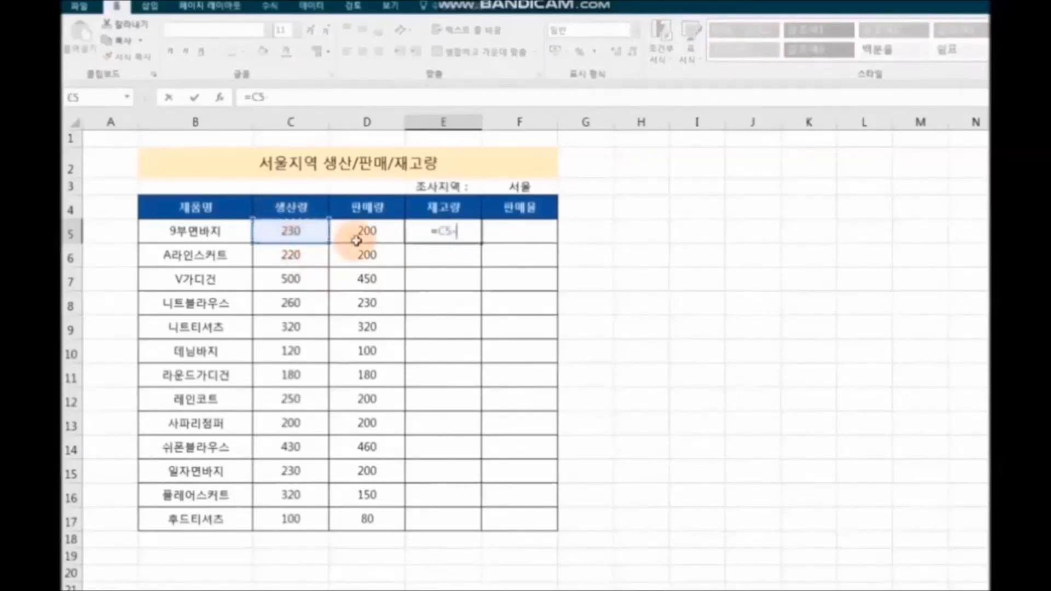
click(365, 235)
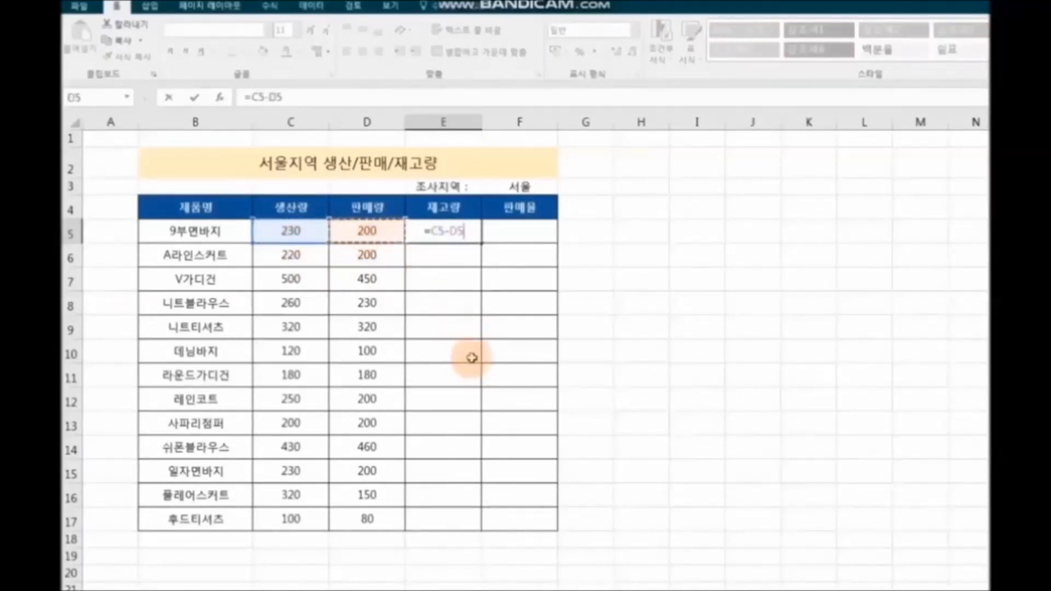
key(Return)
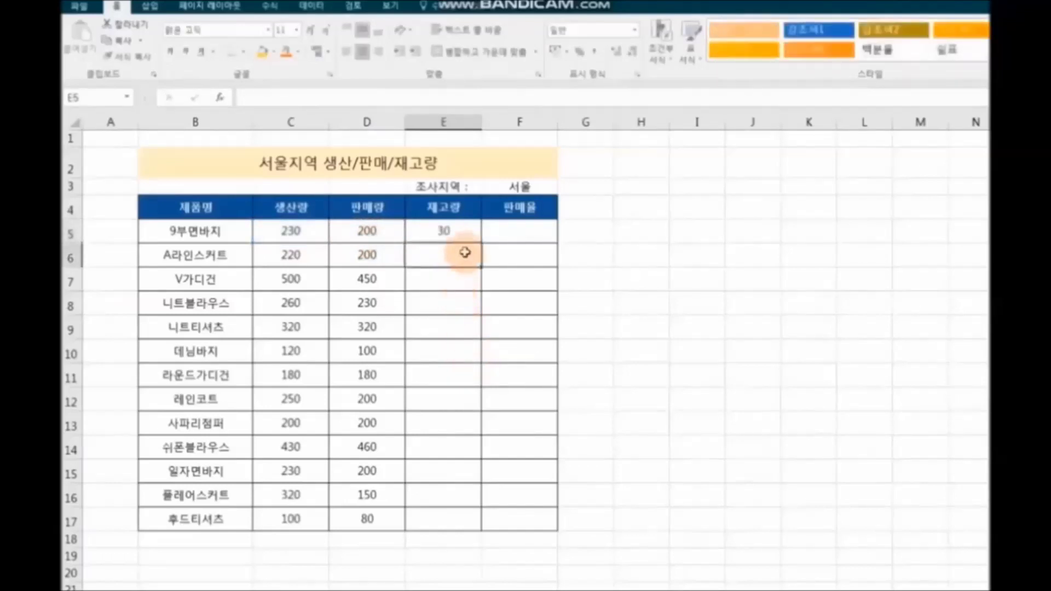
Calculate the 판매율 for 9부면바지 in F5 with the formula =D5/C5
click(466, 234)
click(520, 232)
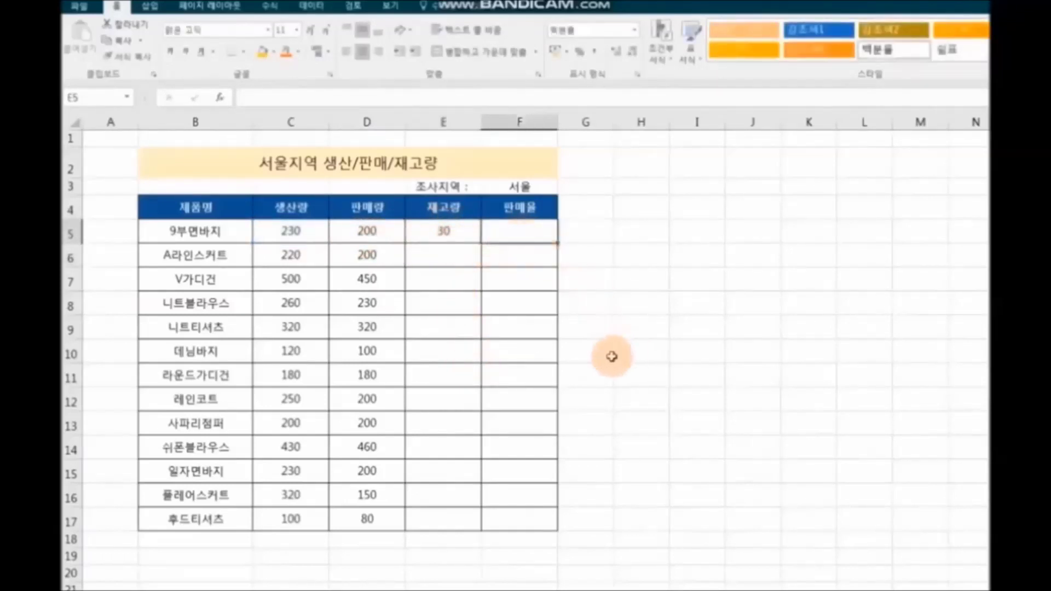
text(=)
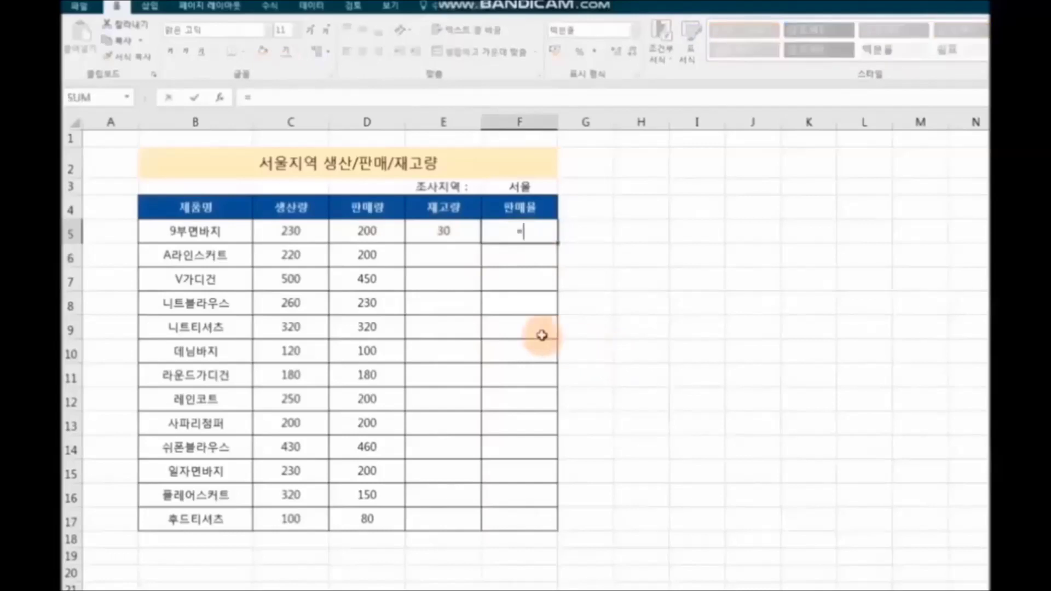
click(369, 237)
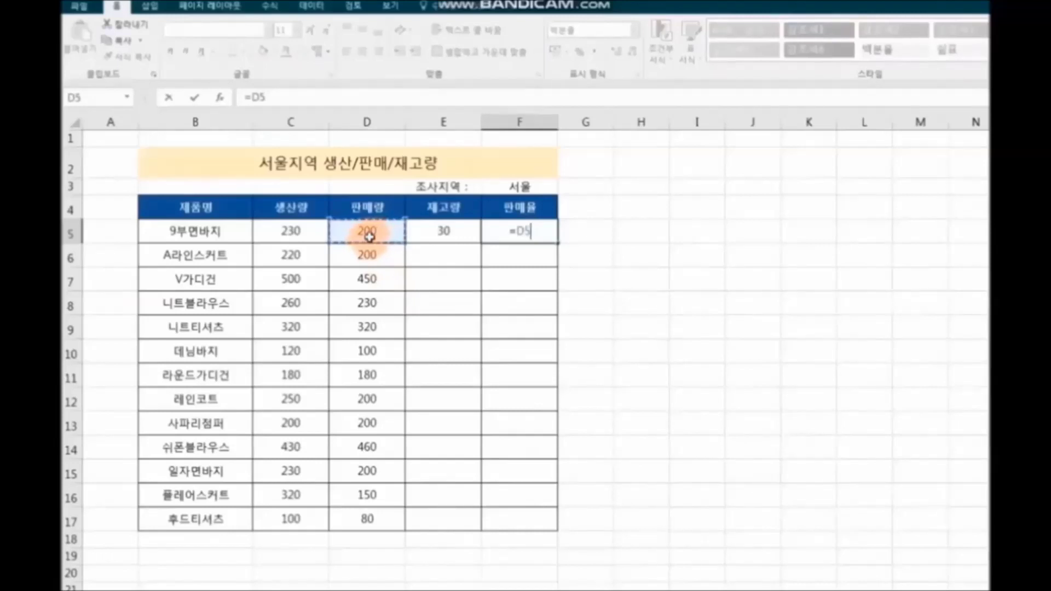
text(/)
click(283, 238)
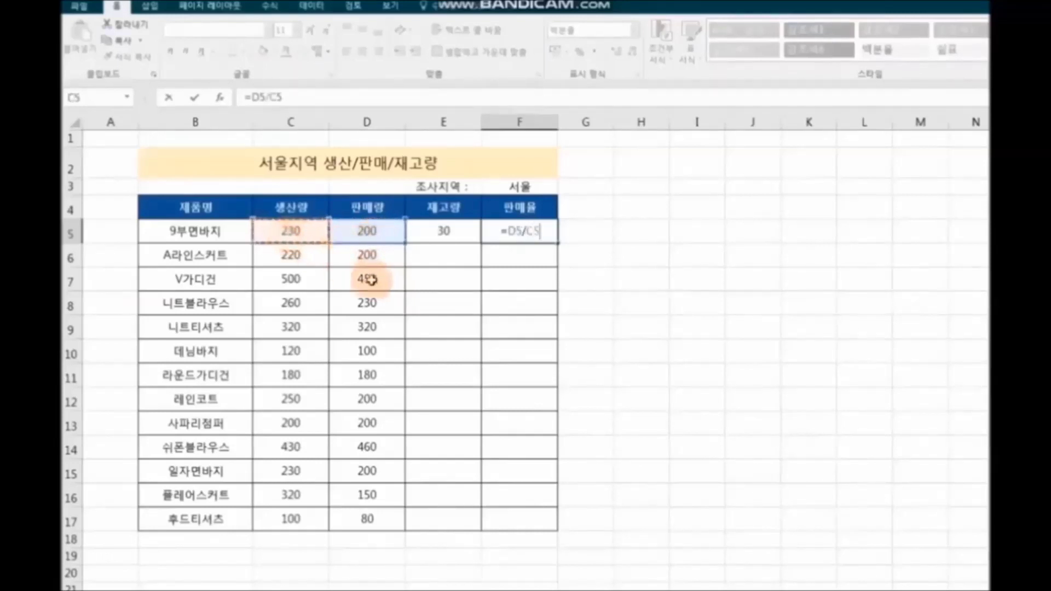
key(Return)
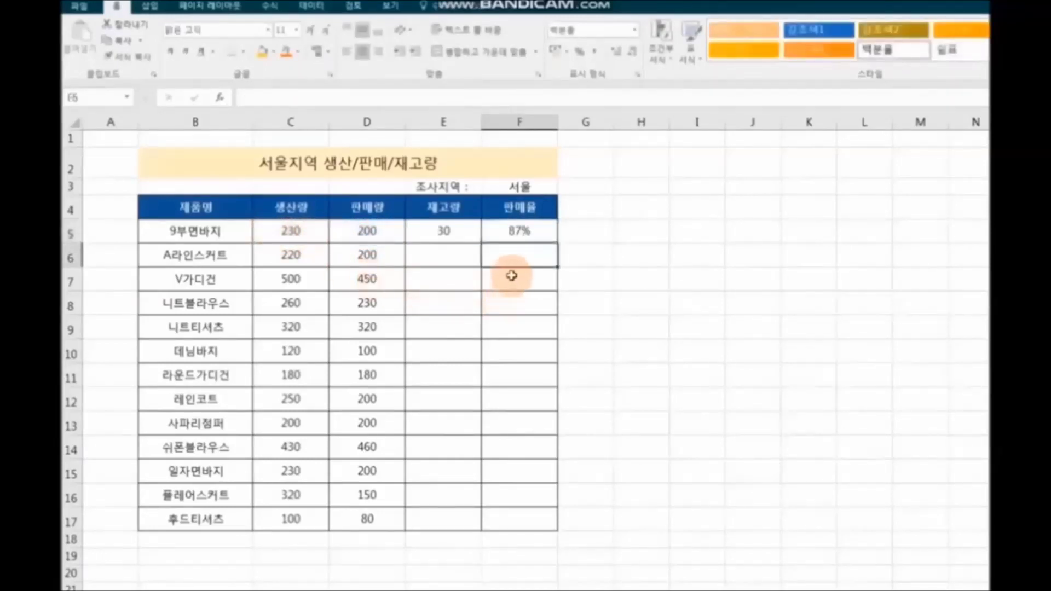
Fill the 재고량 and 판매율 formulas from E5:F5 down through row 17
drag(443, 237, 514, 230)
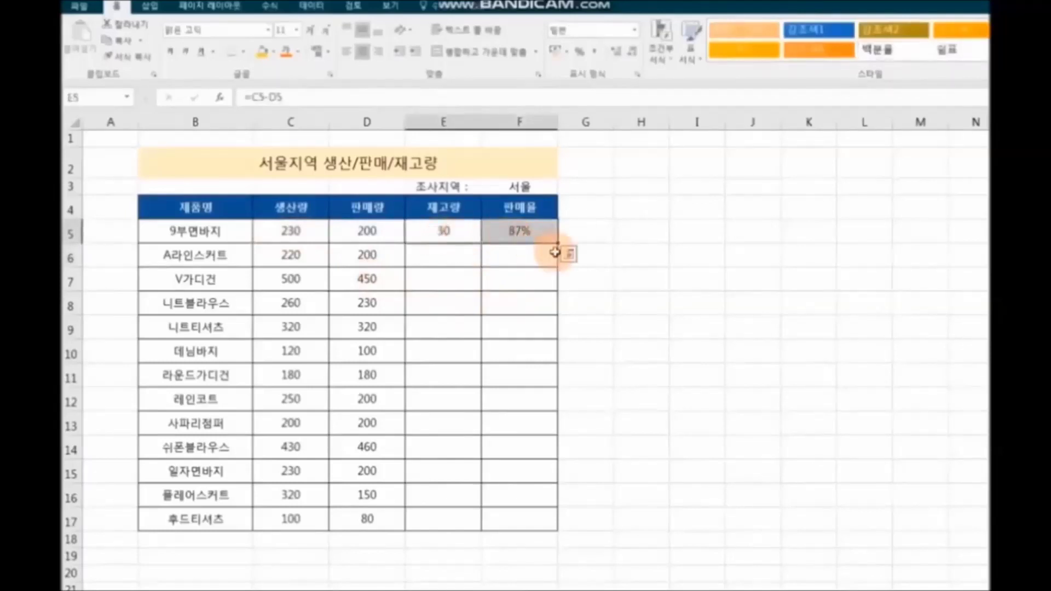
drag(561, 243, 559, 534)
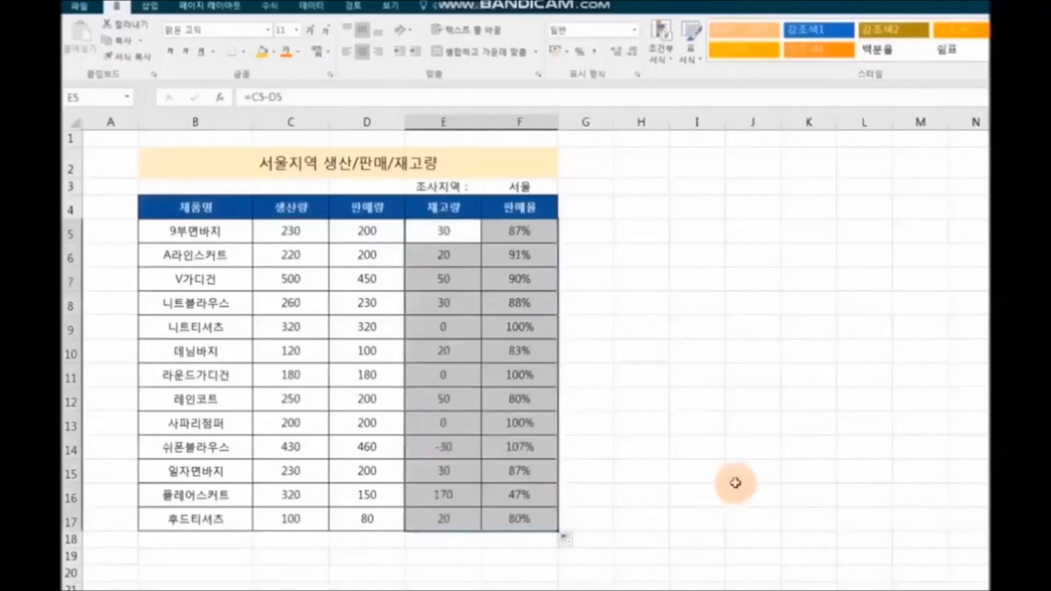
click(767, 497)
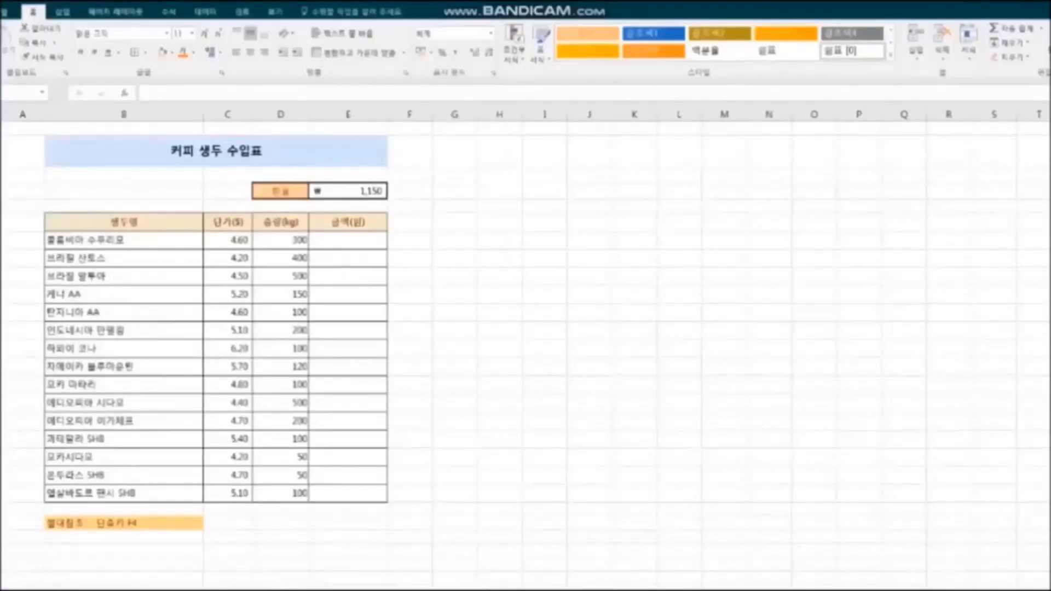
click(282, 522)
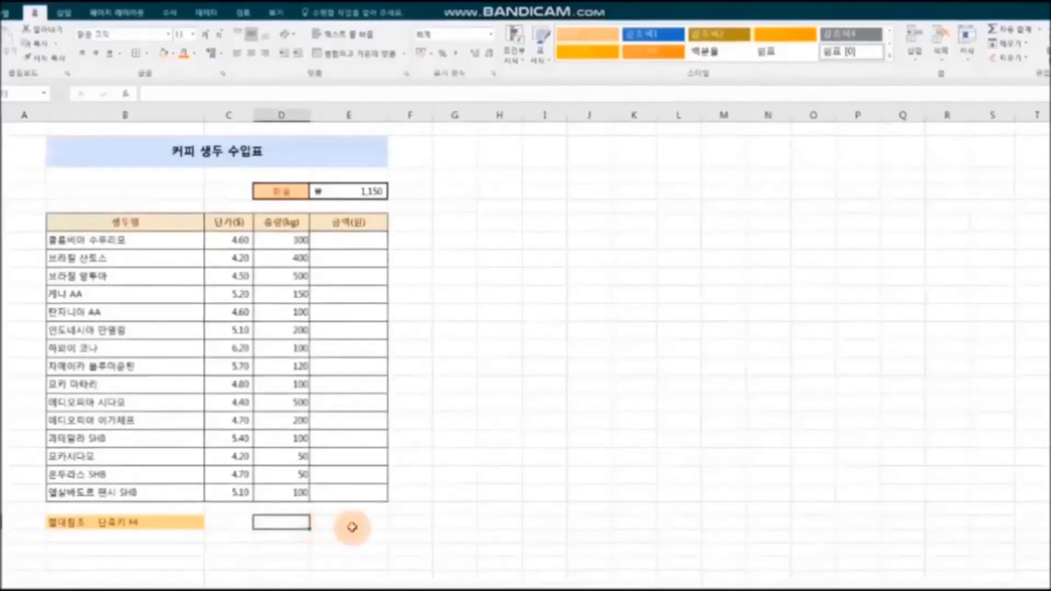
click(238, 240)
click(296, 242)
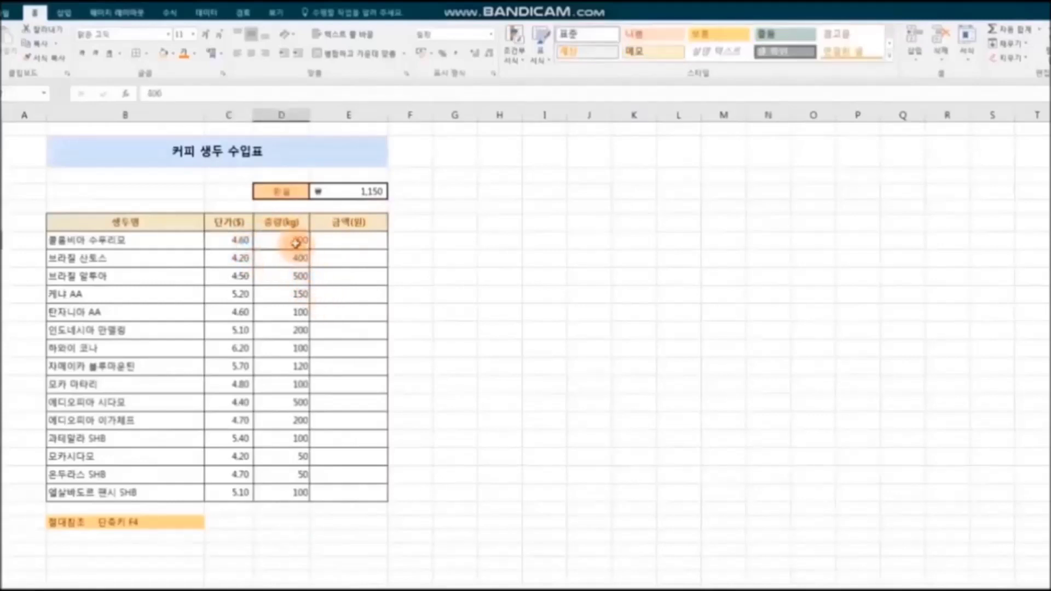
click(234, 242)
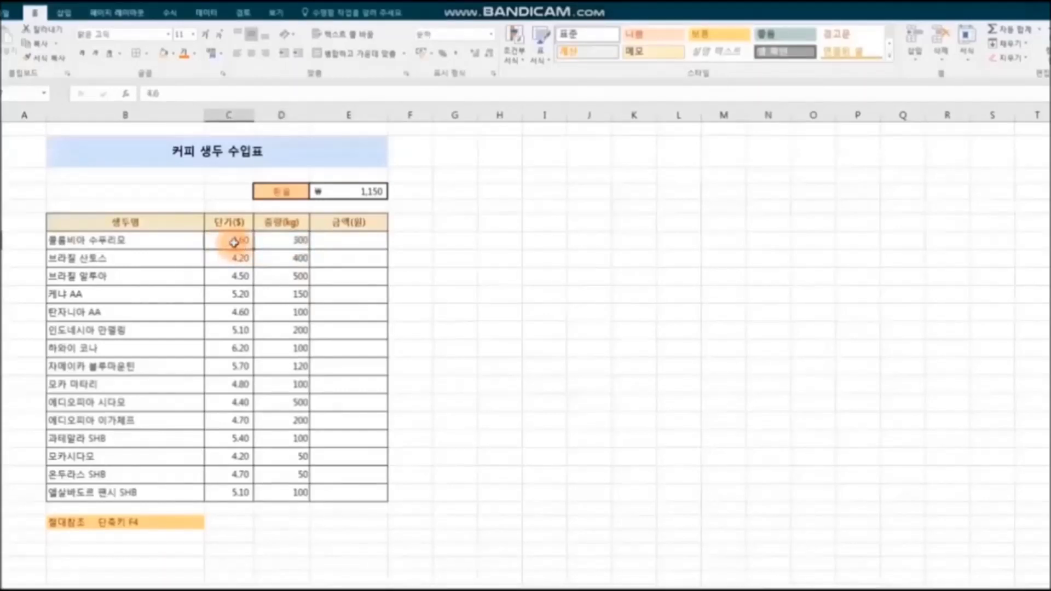
click(364, 192)
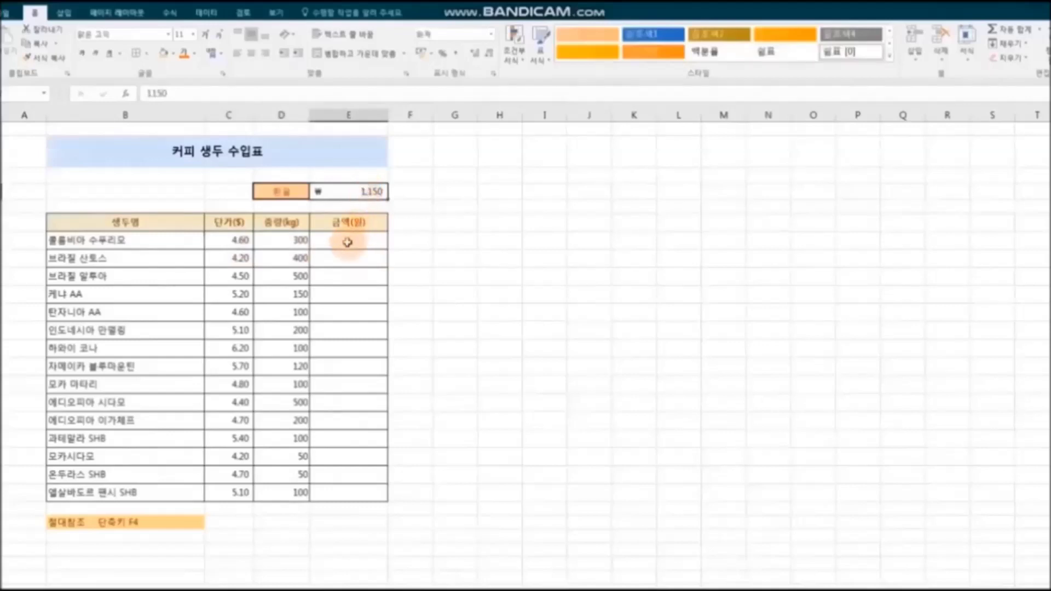
click(300, 241)
In the 커피 생두 수입표, calculate the 금액(원) for 콜롬비아 수프리모 in E7 with =C7*E4*D7
click(350, 240)
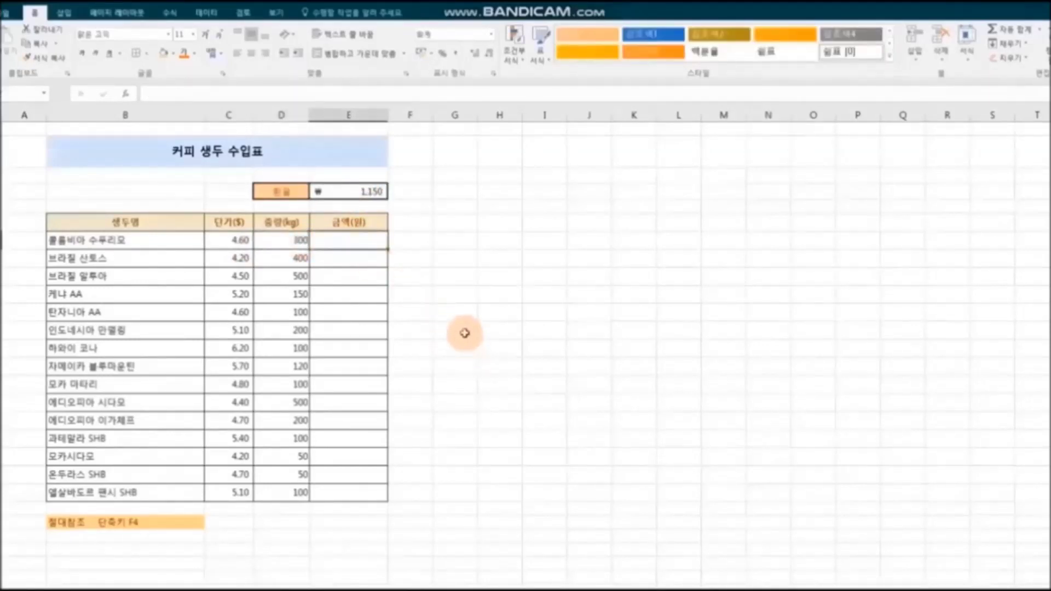
text(=)
click(239, 242)
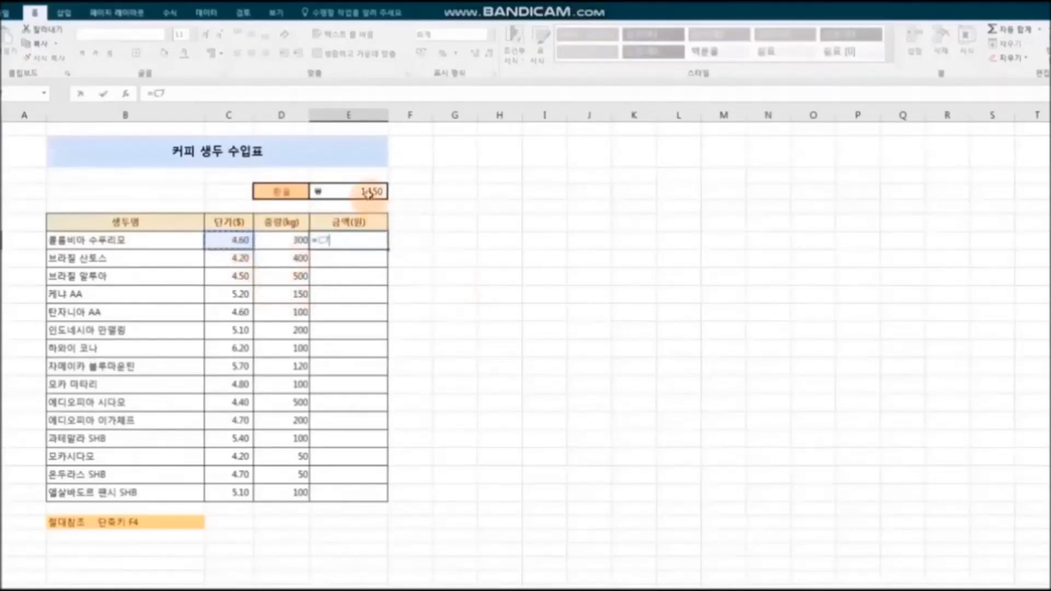
text(*)
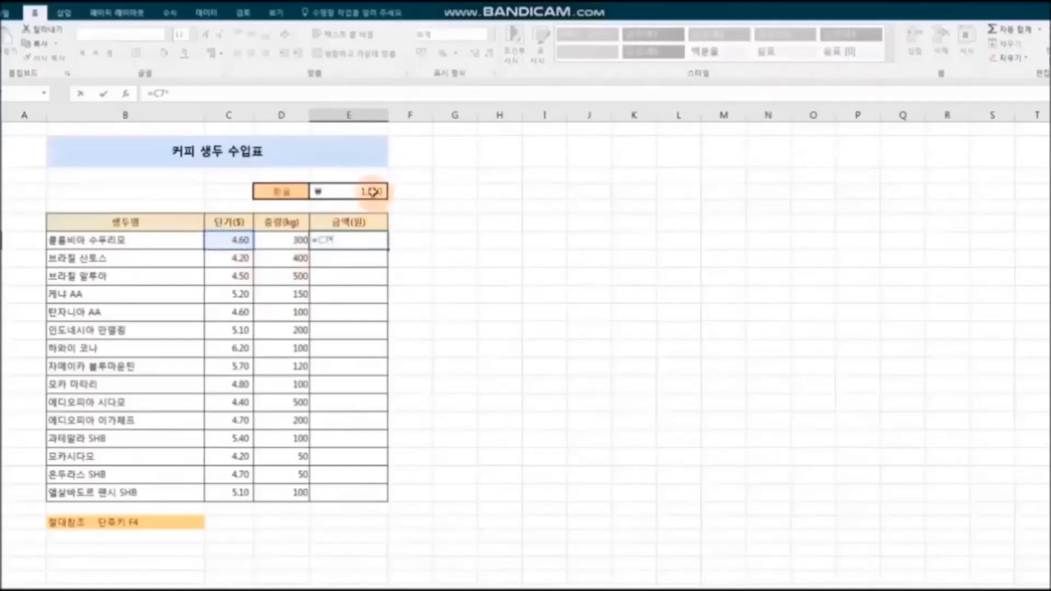
click(373, 191)
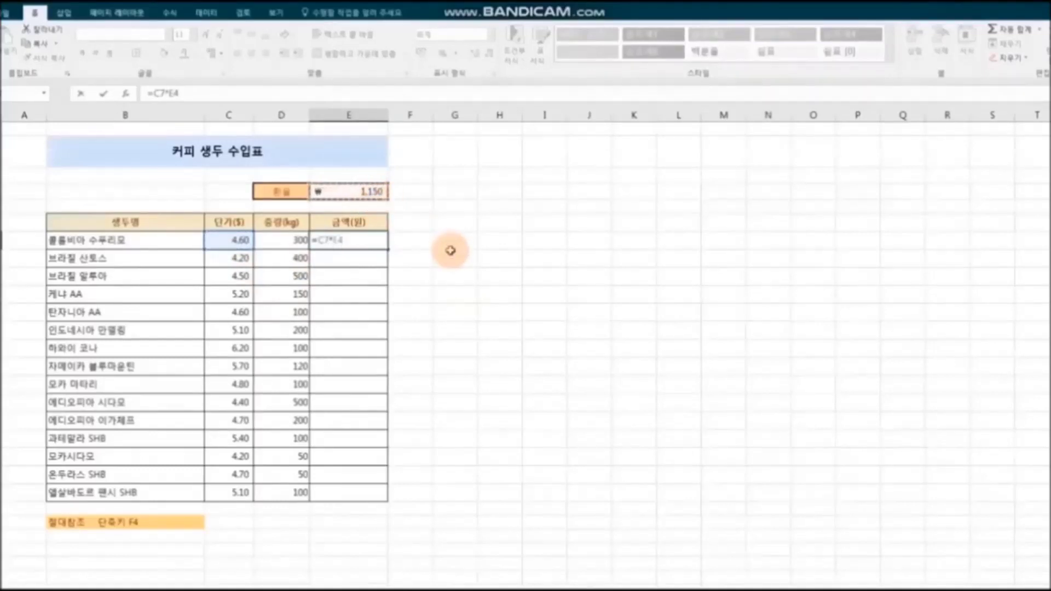
text(*)
click(293, 241)
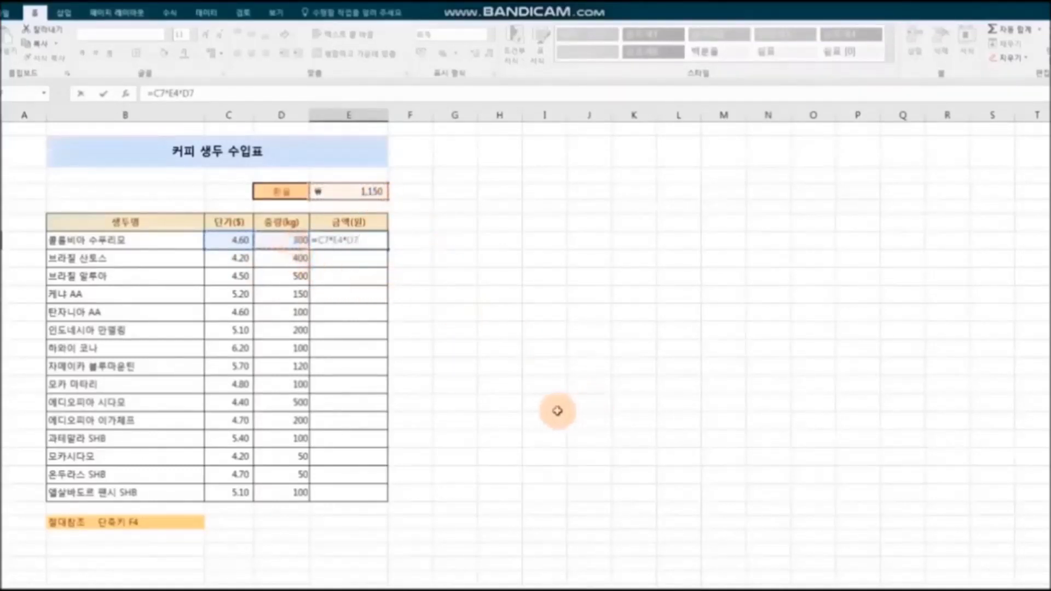
key(Return)
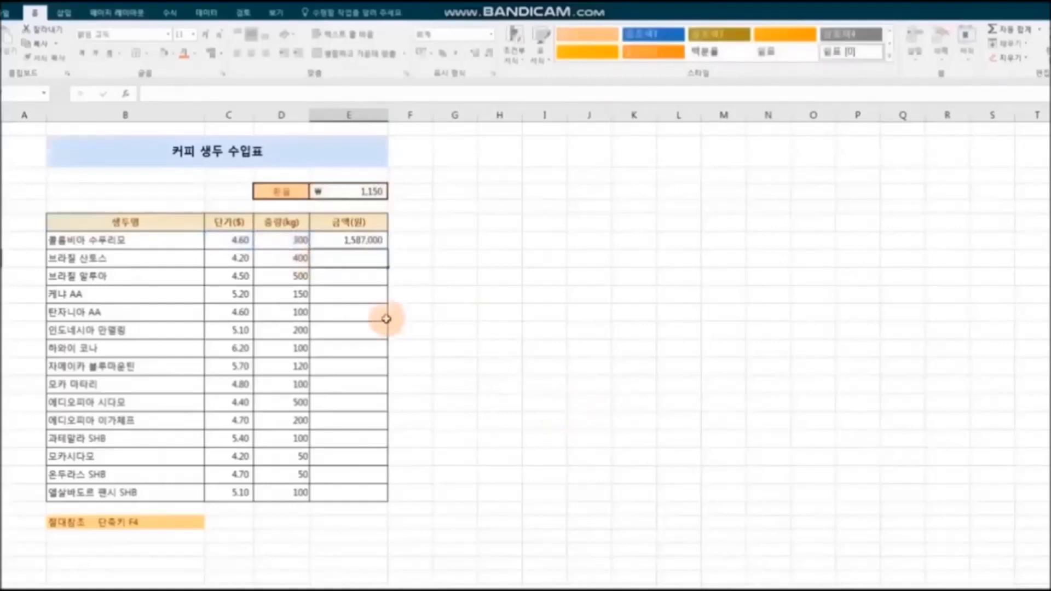
Try filling the 금액(원) formula from E7 down through E21, and remove the copied results
click(362, 241)
drag(389, 249, 389, 500)
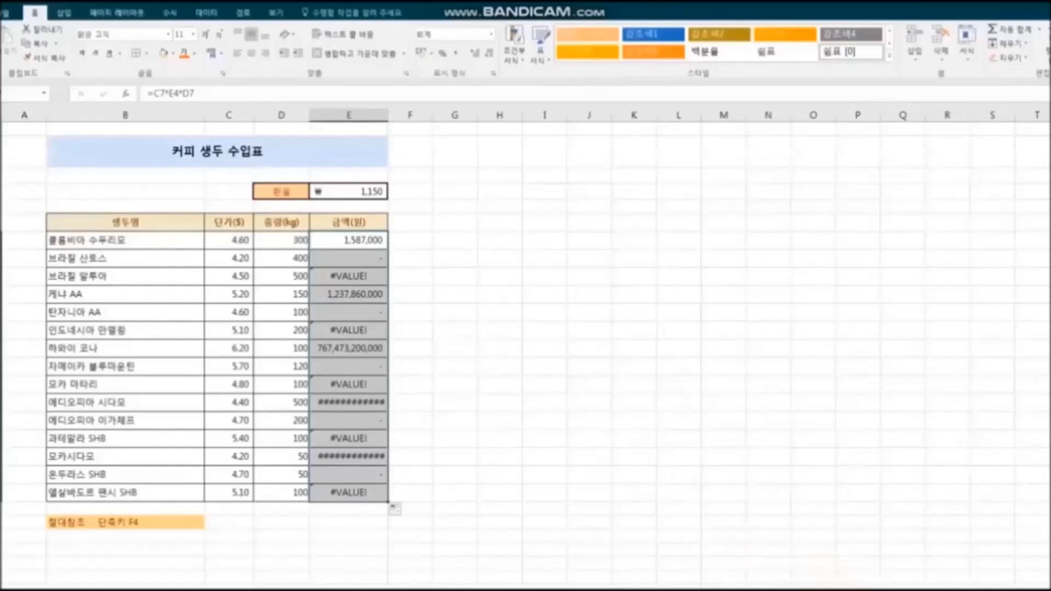
key(Delete)
Calculate the 금액(원) for 브라질 산토스 in E8 with the formula =C8*E4*D8
click(349, 258)
text(=)
click(233, 258)
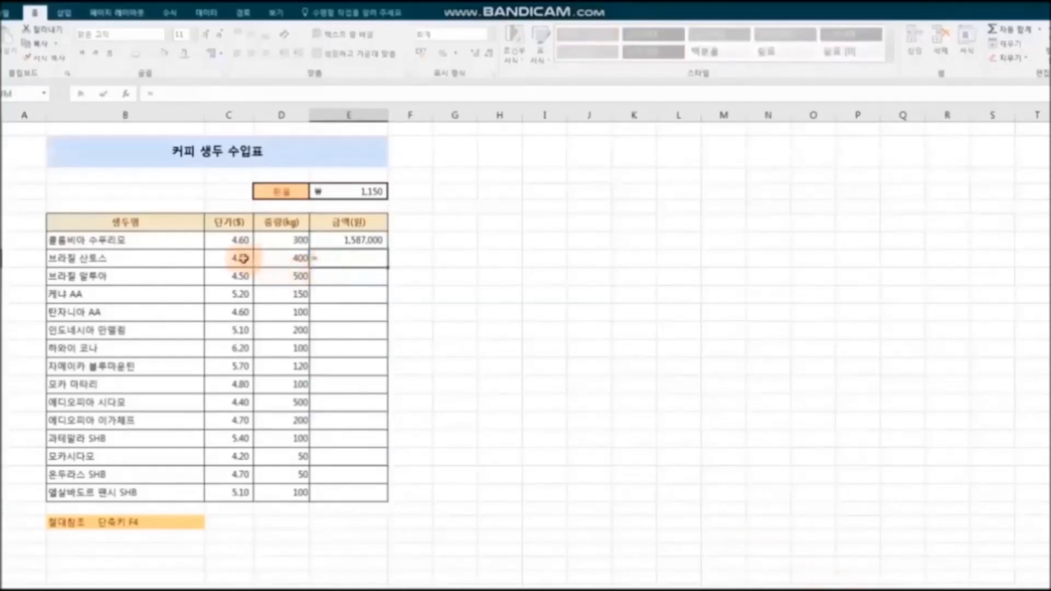
text(*)
click(363, 192)
text(*)
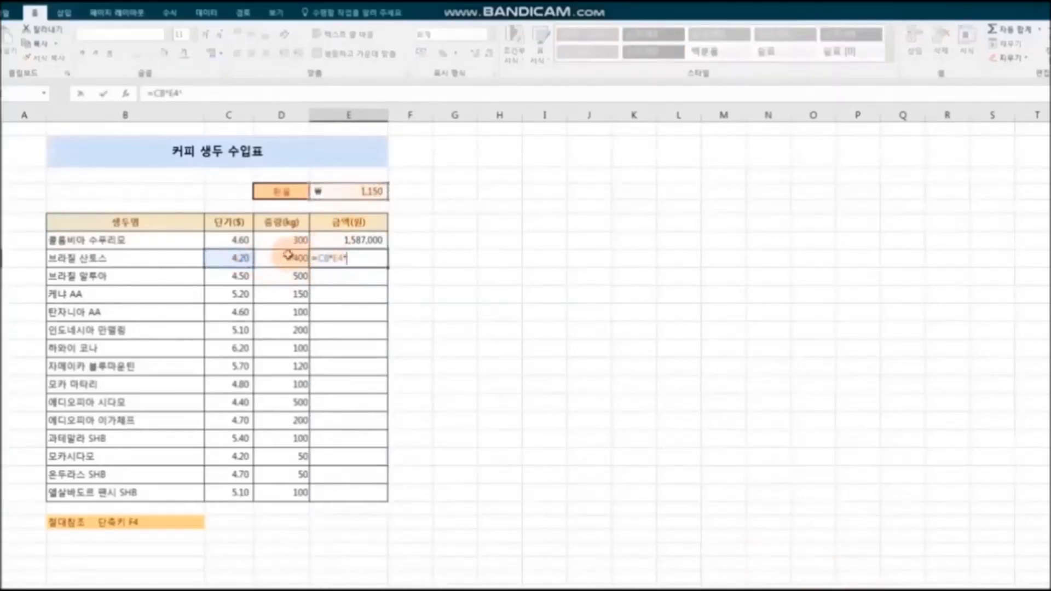
click(286, 258)
key(Return)
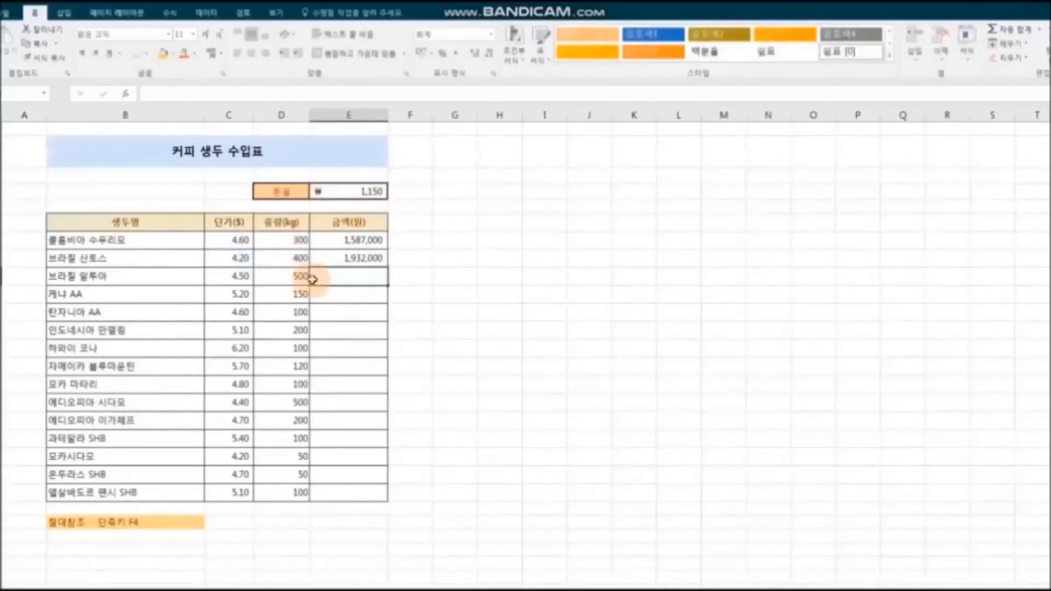
Enter the formula =C9*E4*D9 in E9 to get the 금액(원) of the third coffee bean
text(=)
click(249, 275)
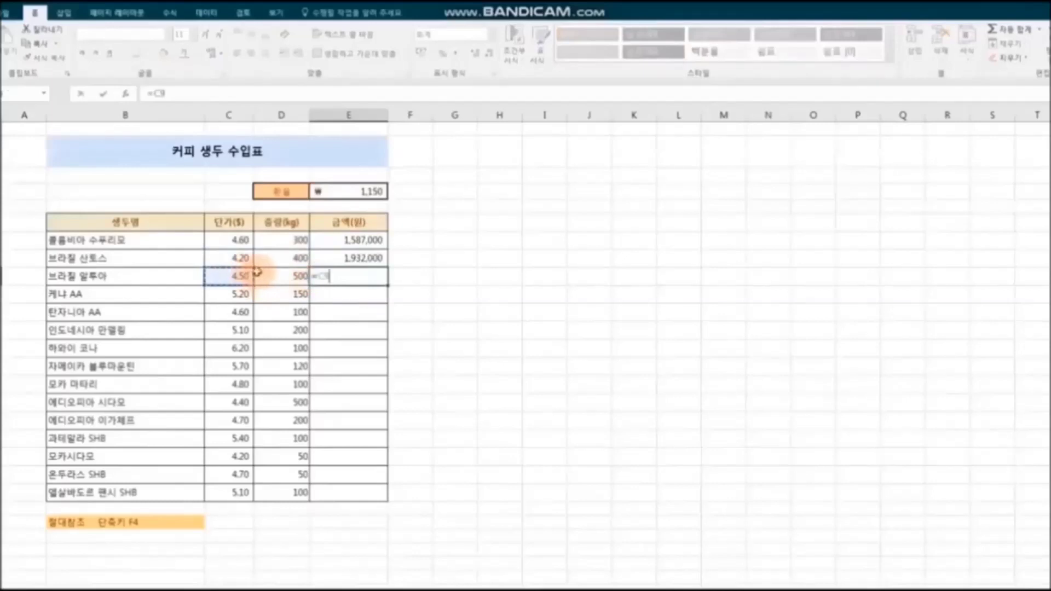
text(*)
click(348, 193)
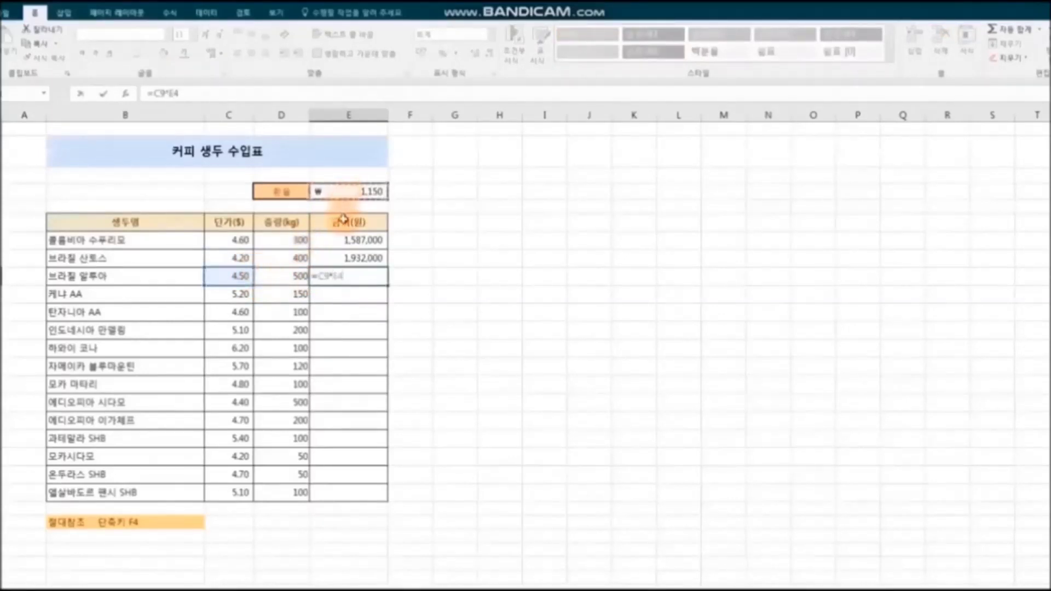
text(*)
click(290, 278)
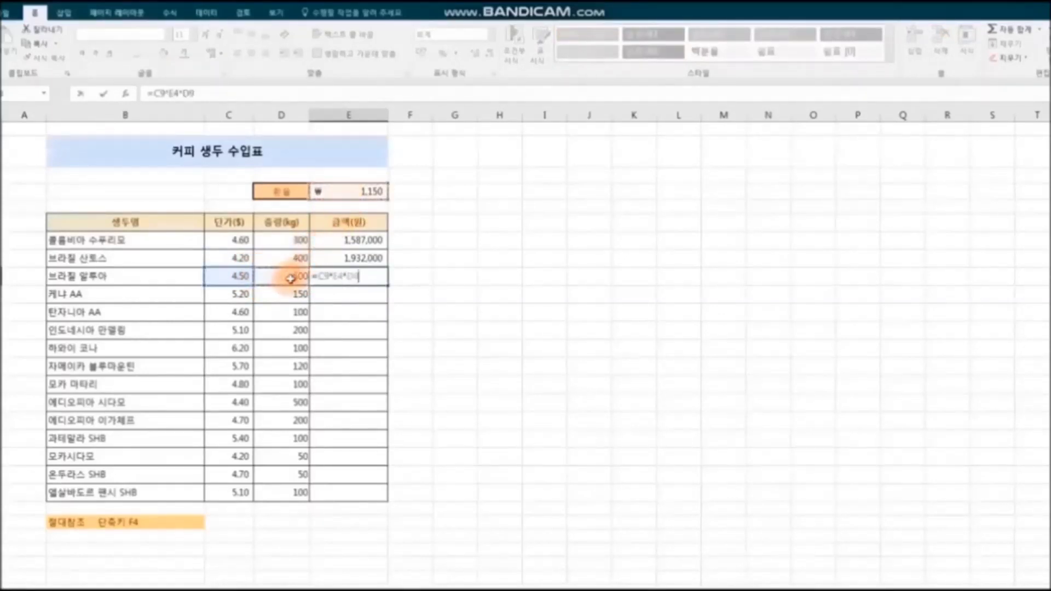
key(Return)
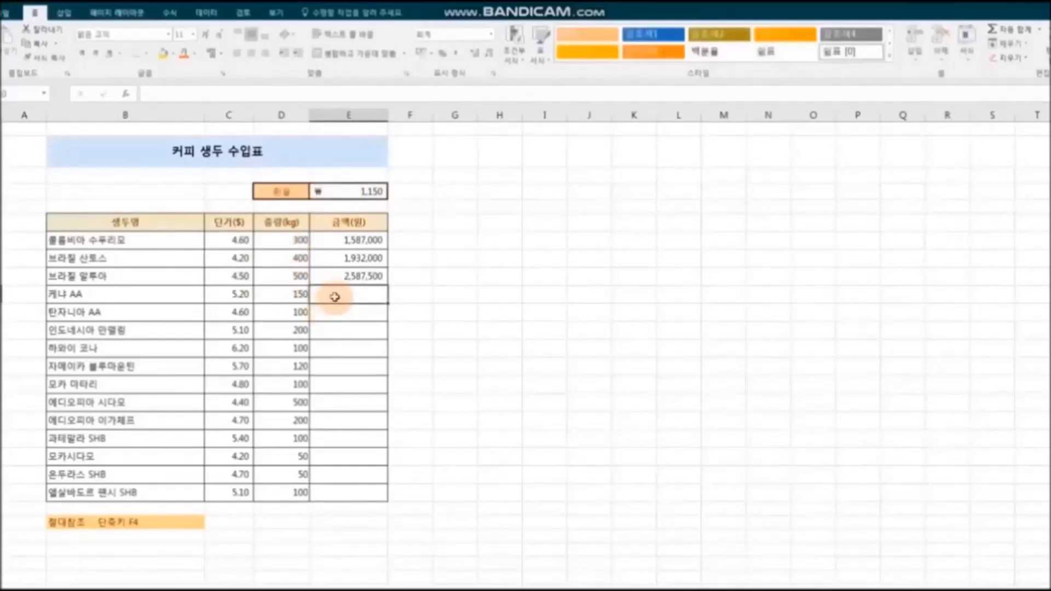
Calculate the 금액(원) for 케냐 AA in E10 with the formula =C10*E4*D10
text(=)
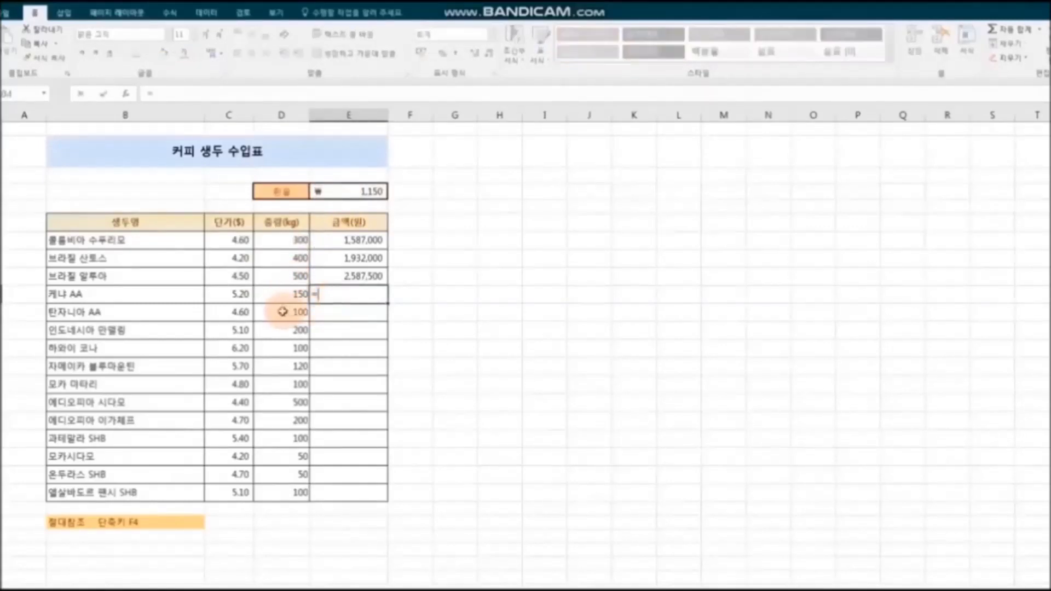
click(250, 291)
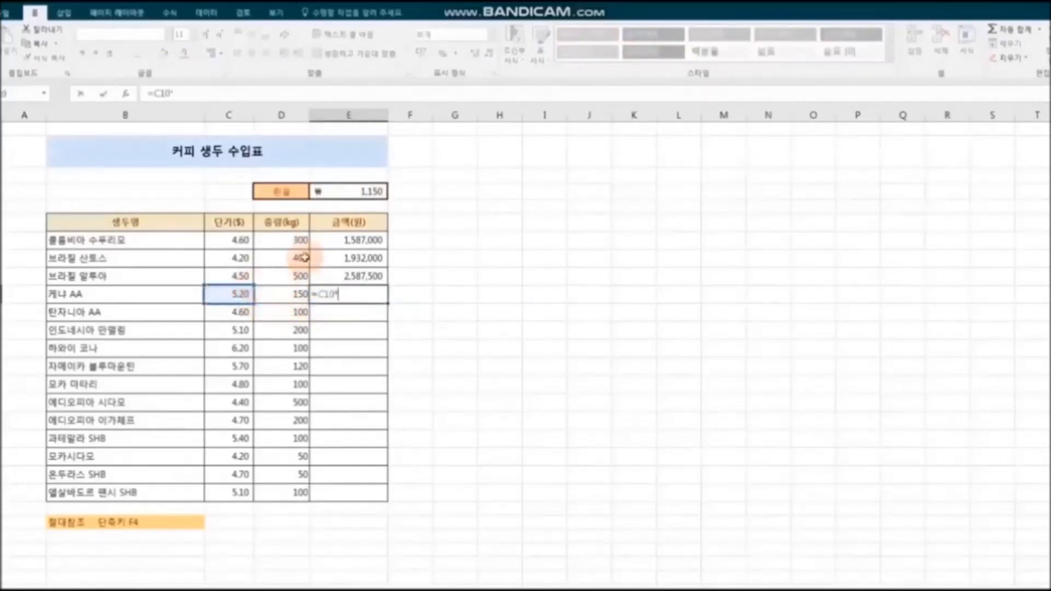
text(*)
click(344, 196)
text(*)
click(291, 290)
key(Return)
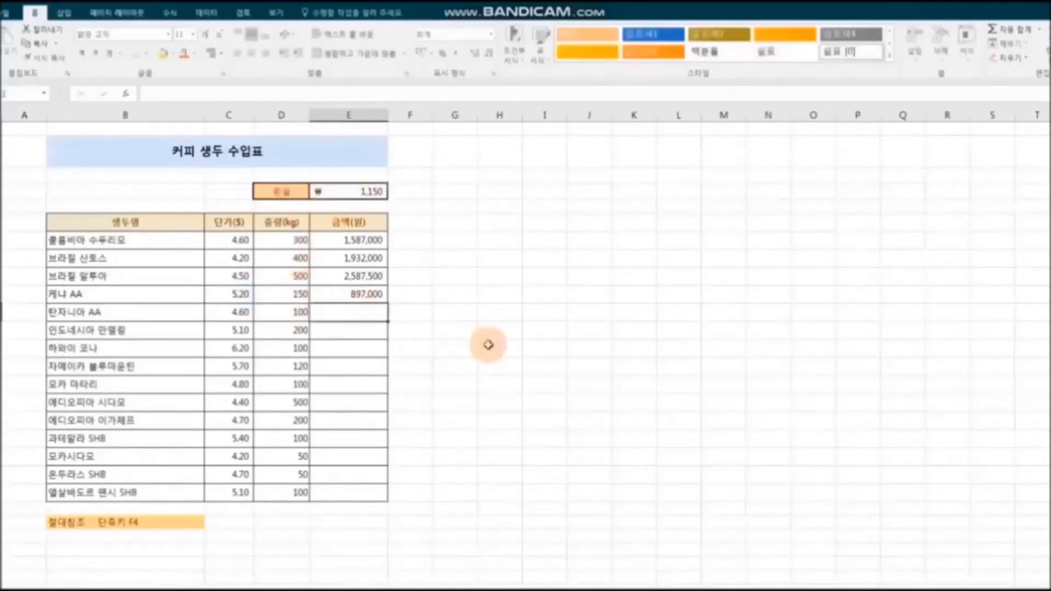
click(487, 345)
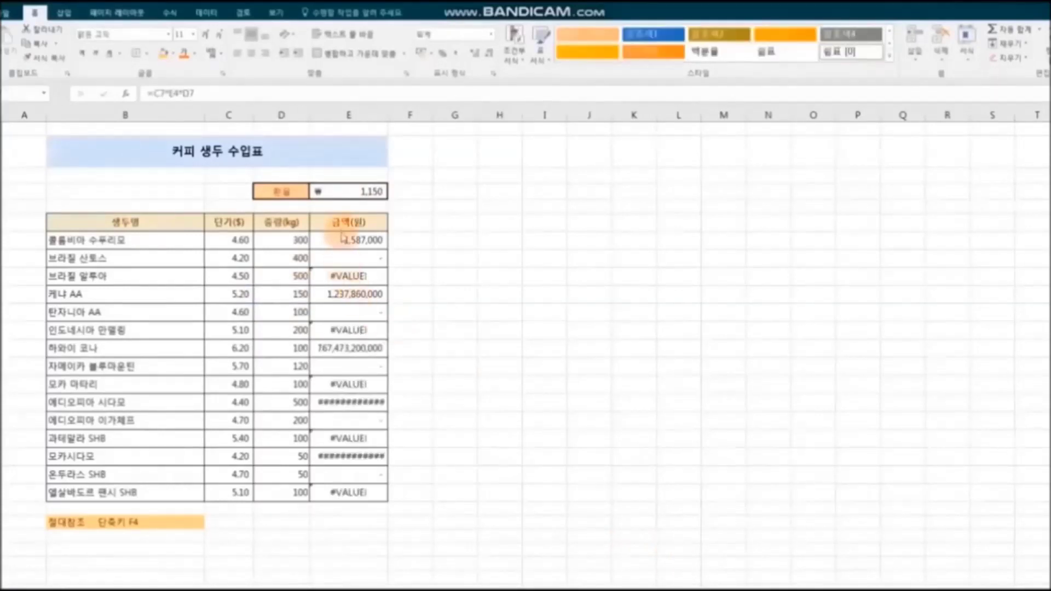
click(343, 241)
click(342, 241)
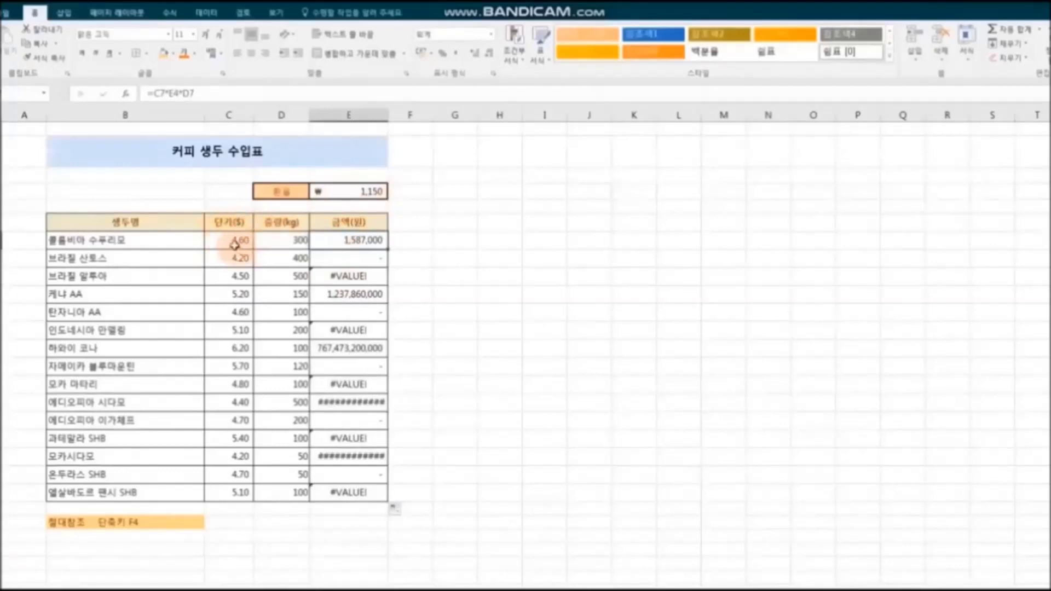
mouse_move(364, 211)
mouse_down()
mouse_move(353, 202)
mouse_move(404, 159)
mouse_move(405, 214)
mouse_move(361, 201)
mouse_move(242, 239)
mouse_up()
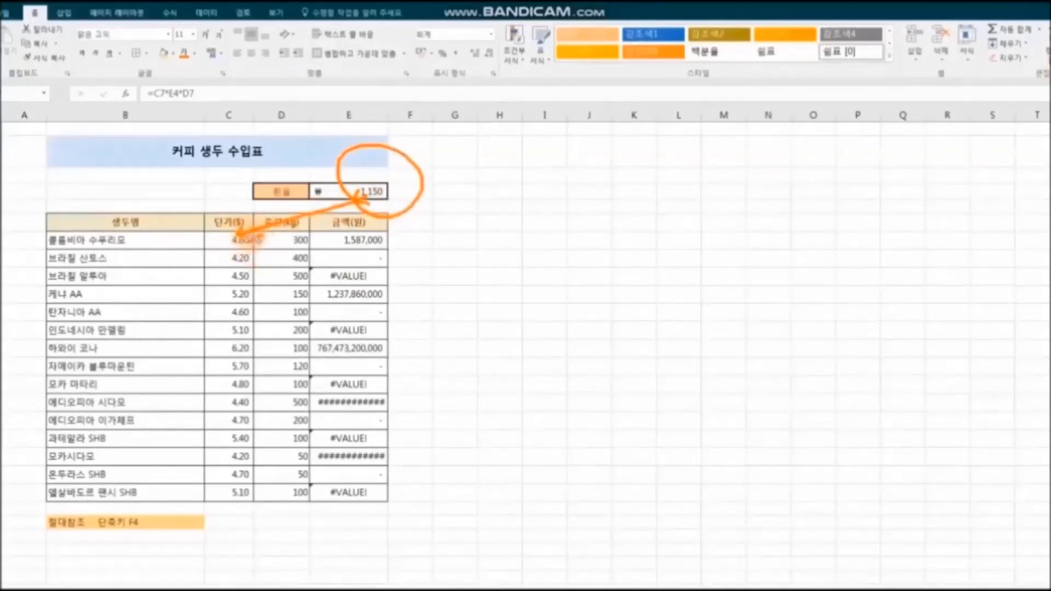
mouse_move(313, 249)
mouse_down()
mouse_move(306, 228)
mouse_move(310, 252)
mouse_up()
mouse_move(378, 248)
mouse_down()
mouse_move(349, 225)
mouse_move(382, 247)
mouse_up()
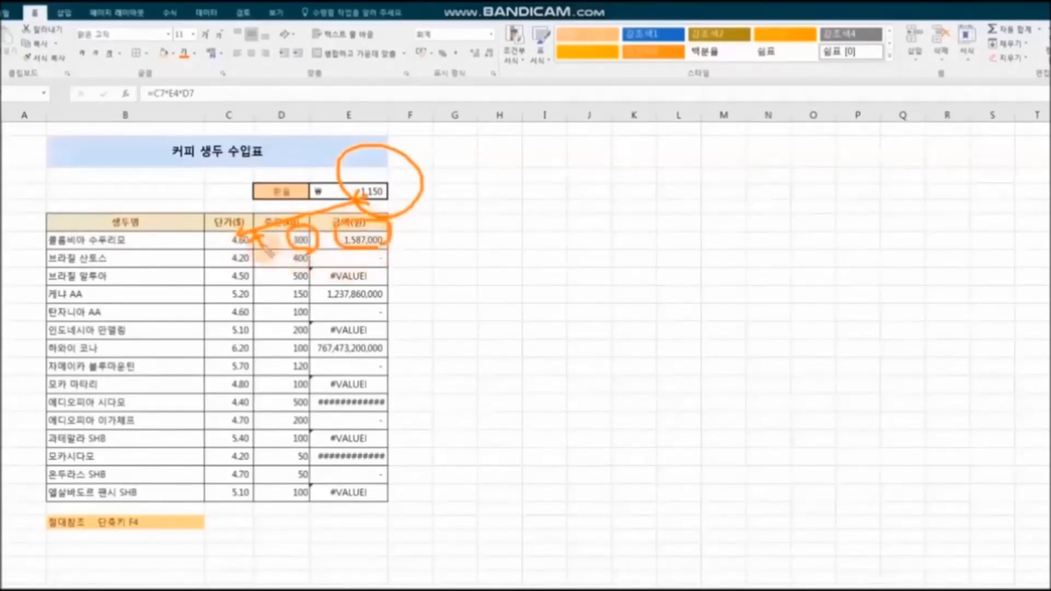
mouse_move(261, 252)
mouse_down()
mouse_move(224, 241)
mouse_move(284, 268)
mouse_move(267, 266)
mouse_move(279, 283)
mouse_move(263, 253)
mouse_move(288, 309)
mouse_move(269, 260)
mouse_move(271, 331)
mouse_up()
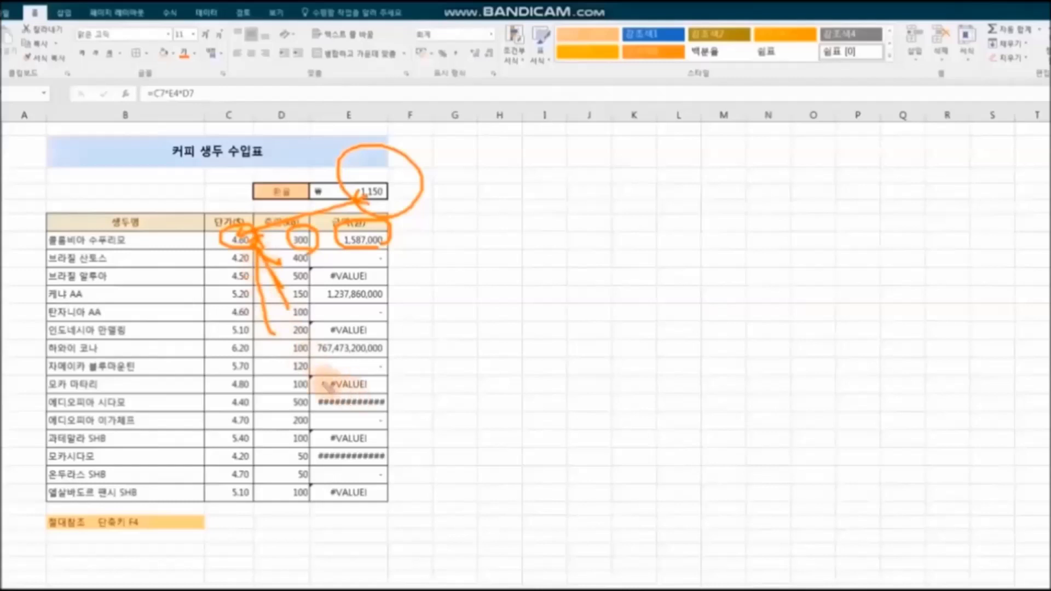
key(Escape)
Clear all the 금액(원) results in E7 through E21
click(334, 242)
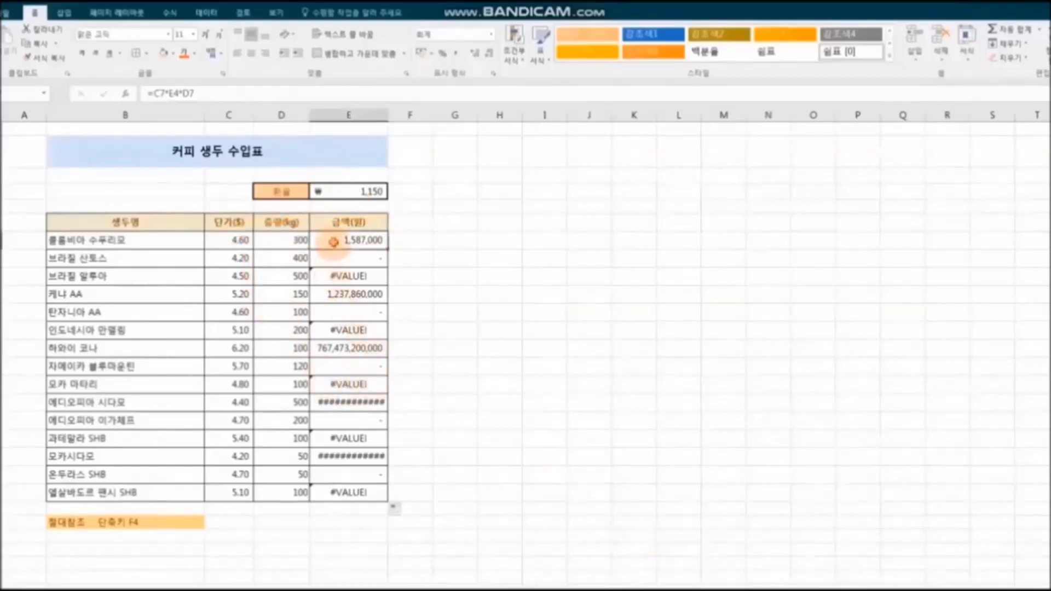
drag(333, 241, 361, 495)
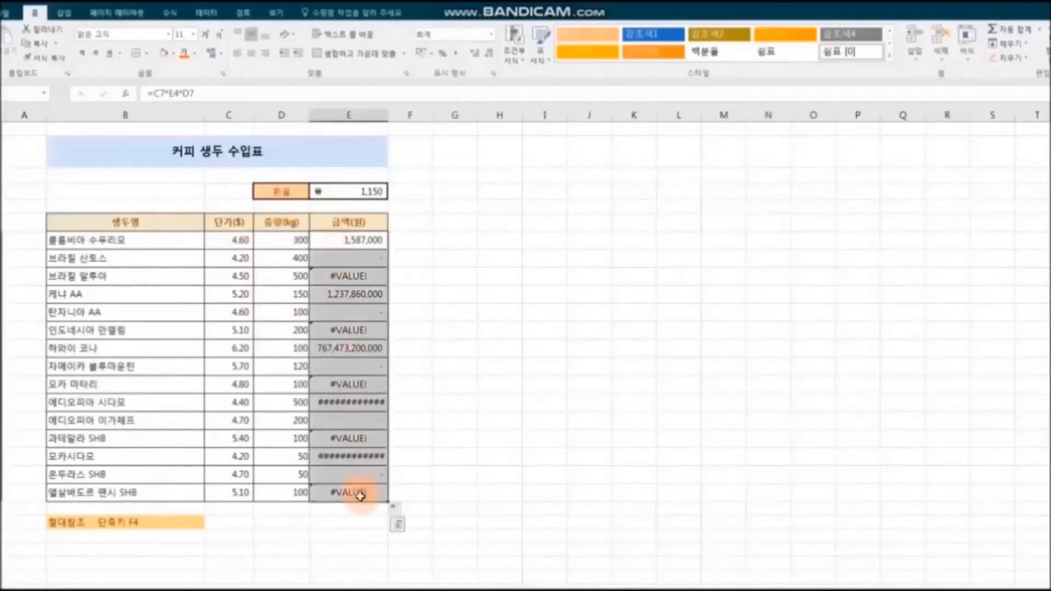
key(Delete)
click(460, 456)
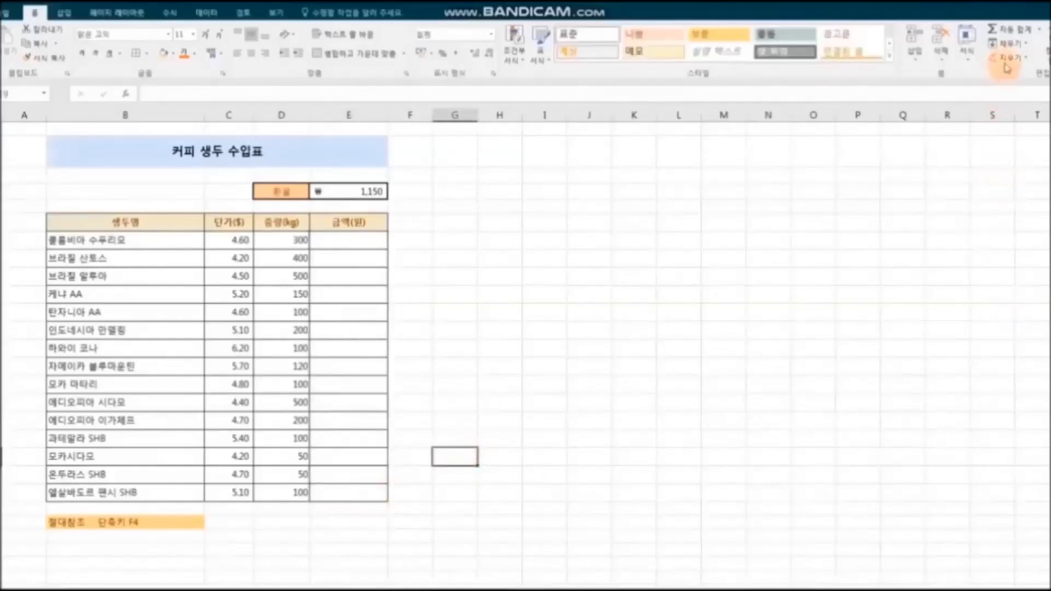
click(1050, 276)
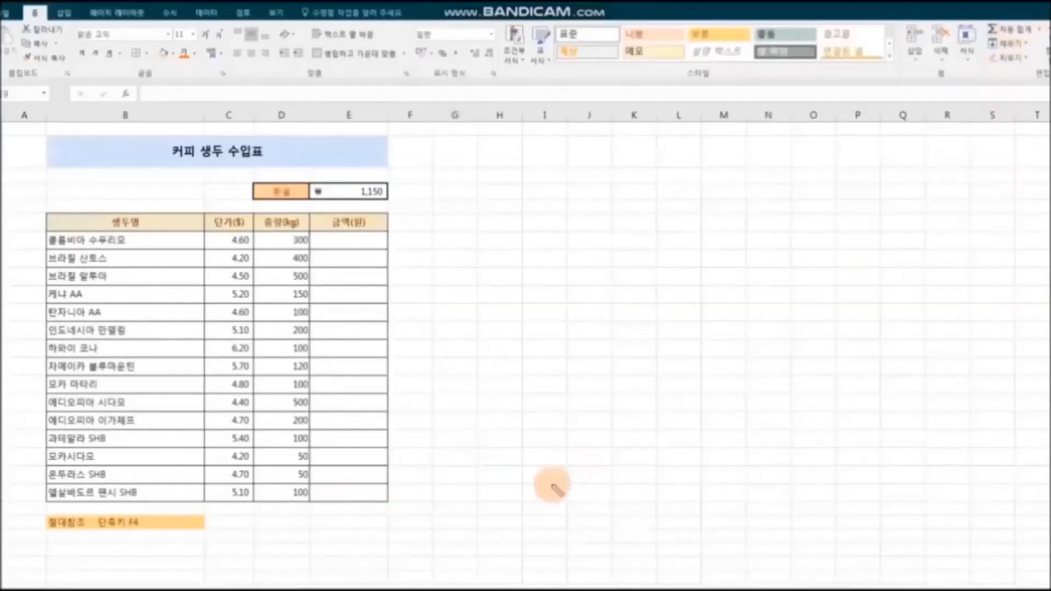
mouse_move(166, 549)
mouse_down()
mouse_move(31, 544)
mouse_move(110, 495)
mouse_move(162, 544)
mouse_move(155, 554)
mouse_up()
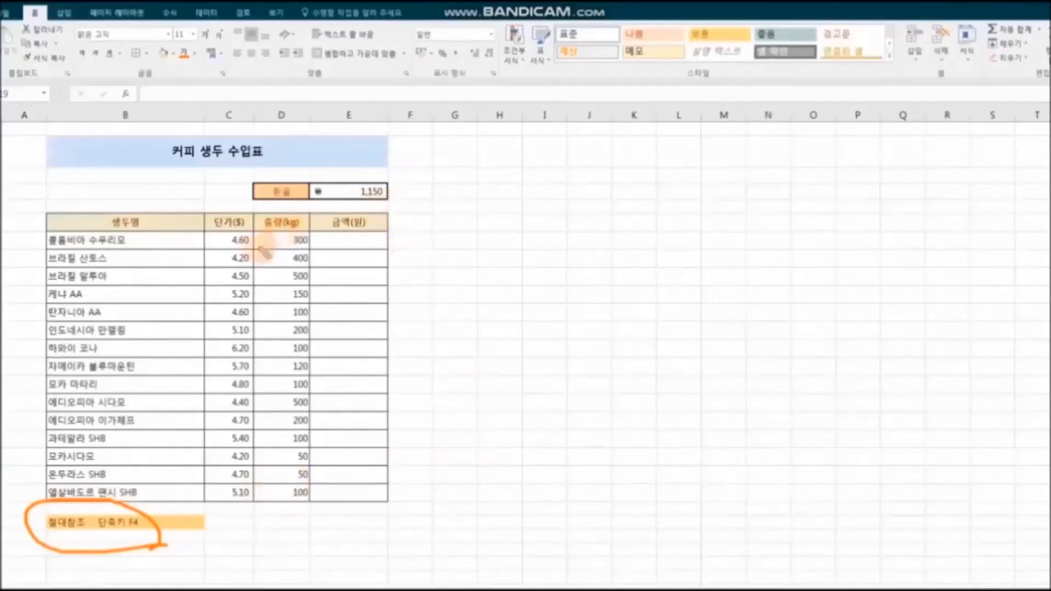
drag(249, 237, 247, 244)
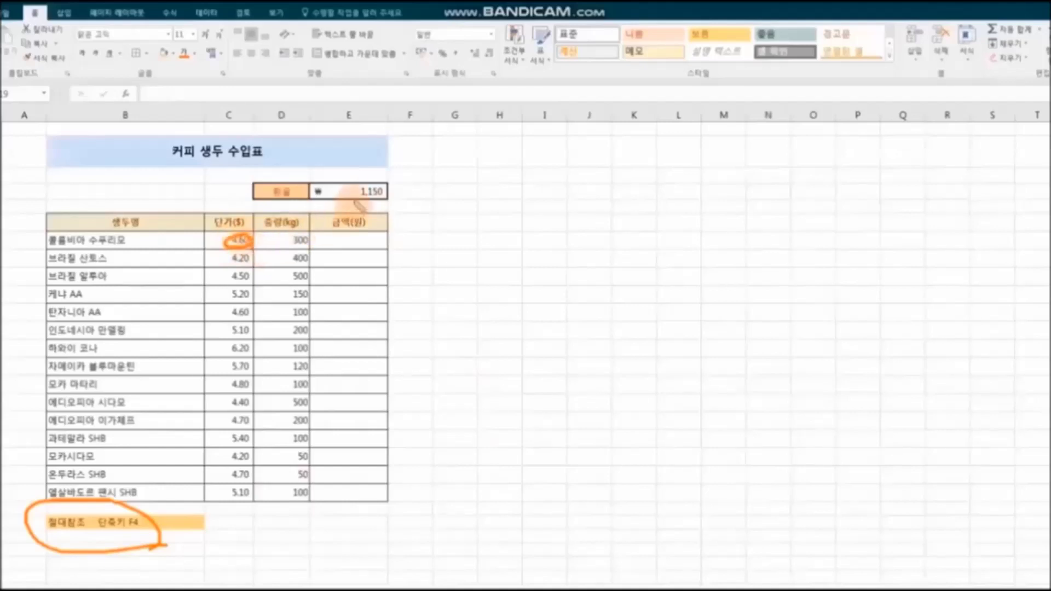
drag(364, 189, 262, 236)
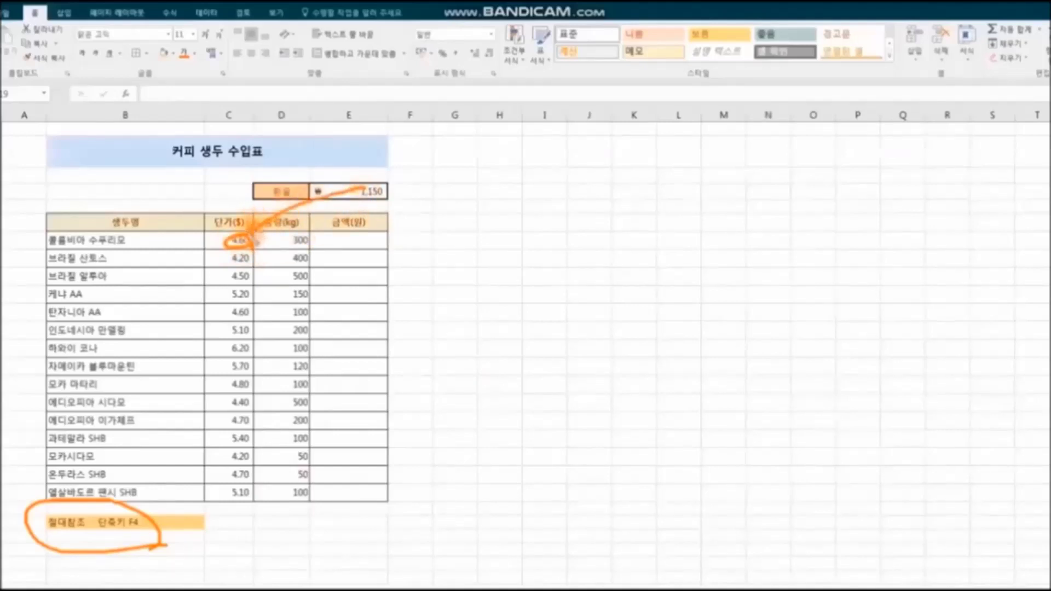
mouse_move(364, 188)
mouse_down()
mouse_move(309, 211)
mouse_move(264, 261)
mouse_up()
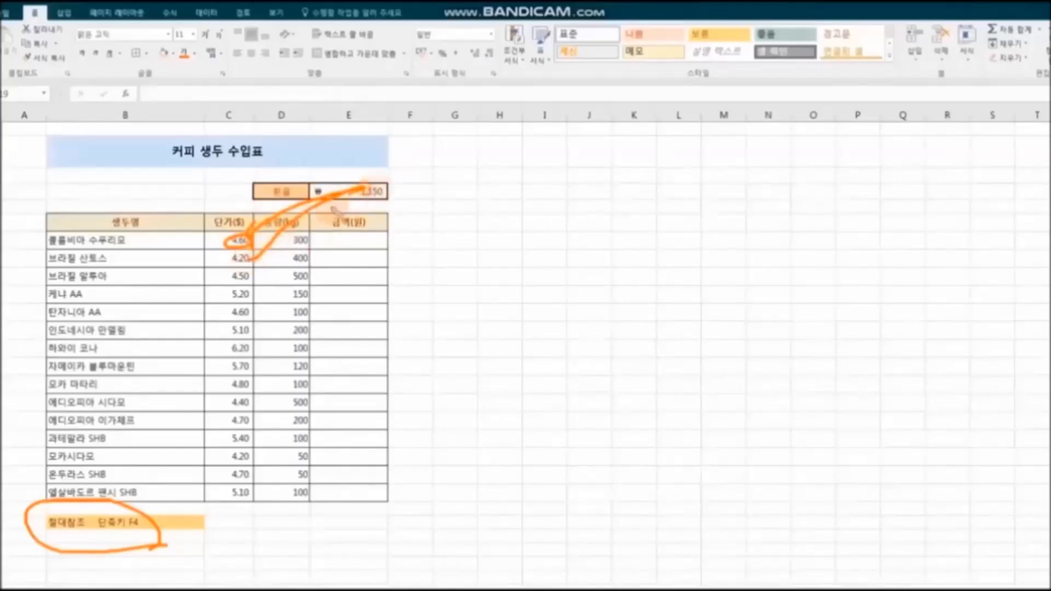
drag(318, 231, 242, 284)
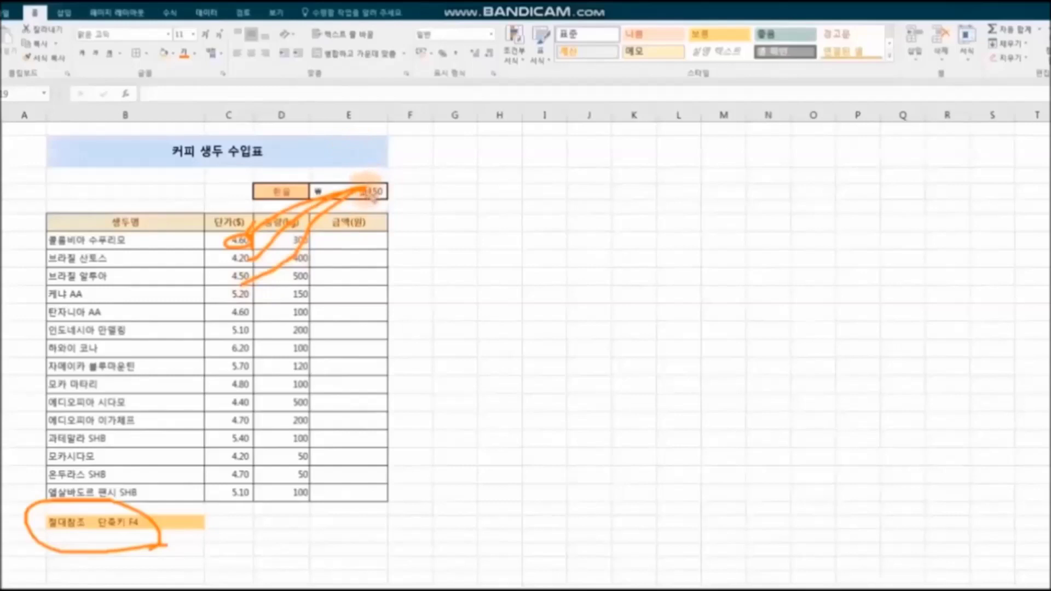
drag(365, 190, 234, 290)
mouse_move(364, 191)
mouse_down()
mouse_move(323, 252)
mouse_move(244, 321)
mouse_up()
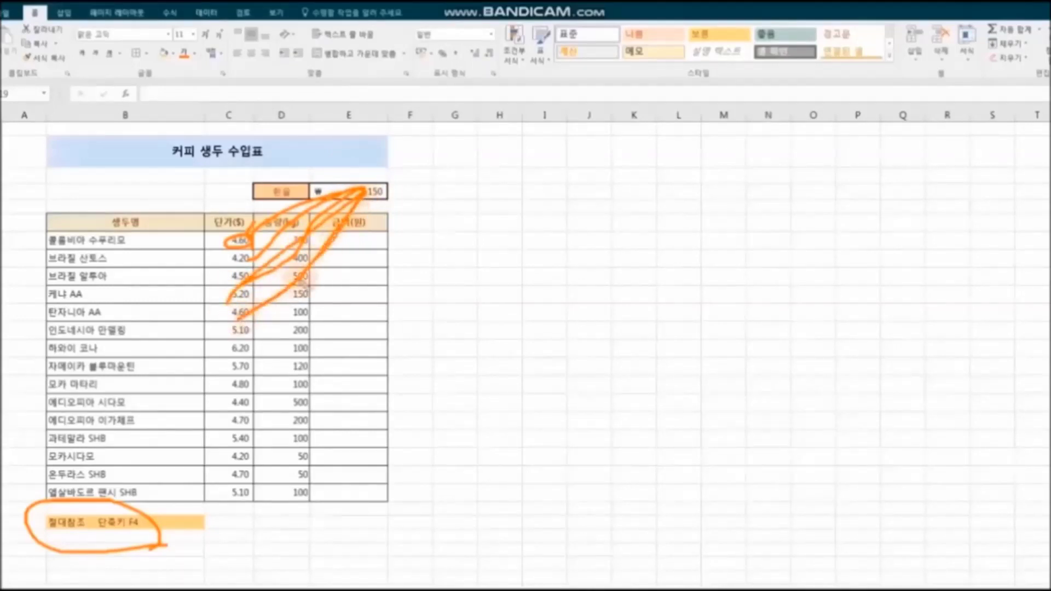
drag(364, 191, 241, 350)
drag(366, 193, 241, 364)
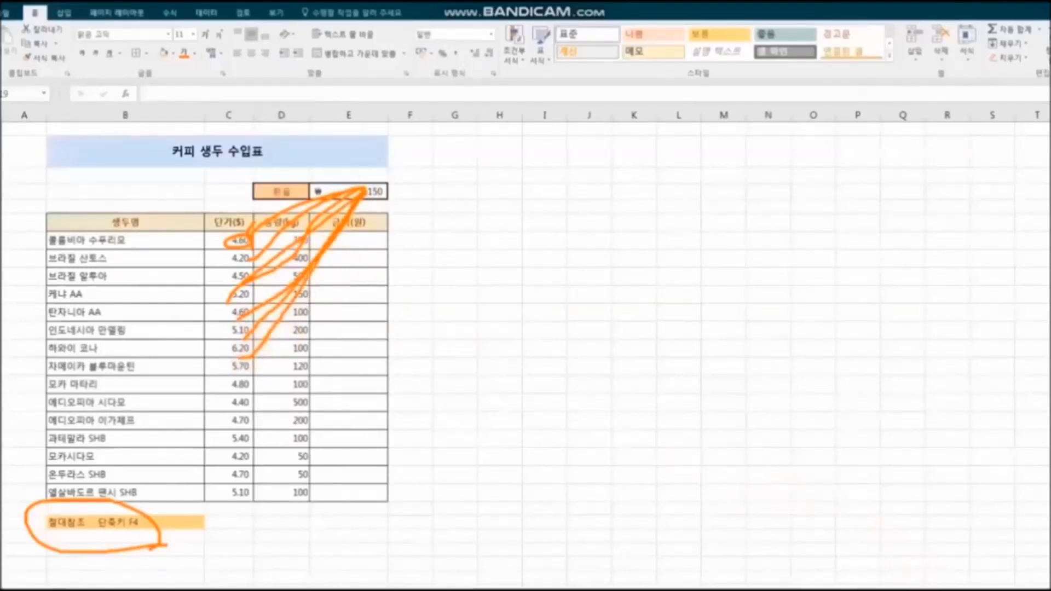
key(Escape)
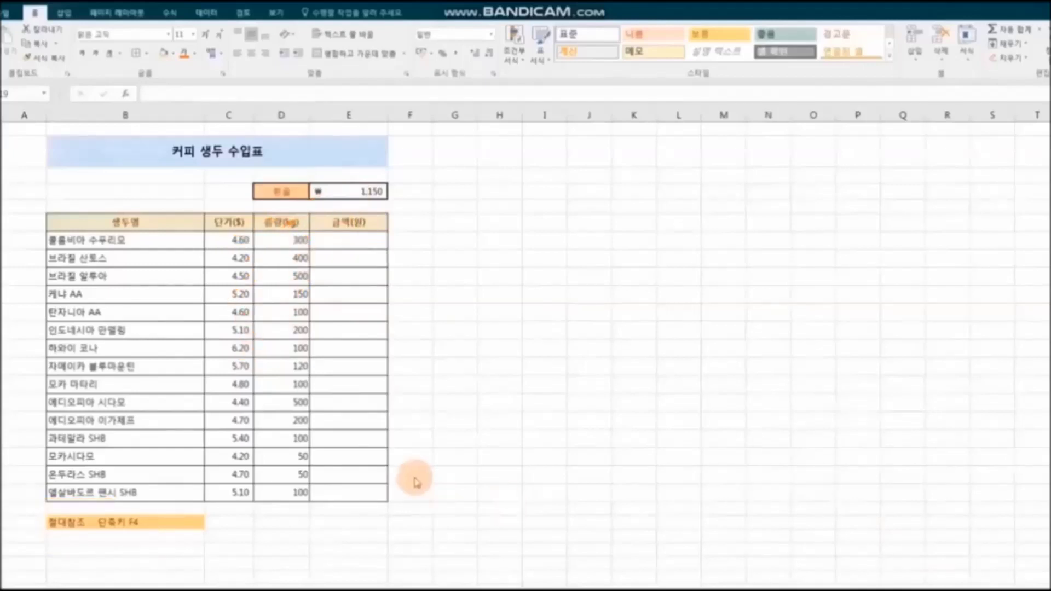
Calculate the 금액(원) in E7 with =C7*$E$4*D7, keeping the exchange rate as an absolute reference
click(338, 240)
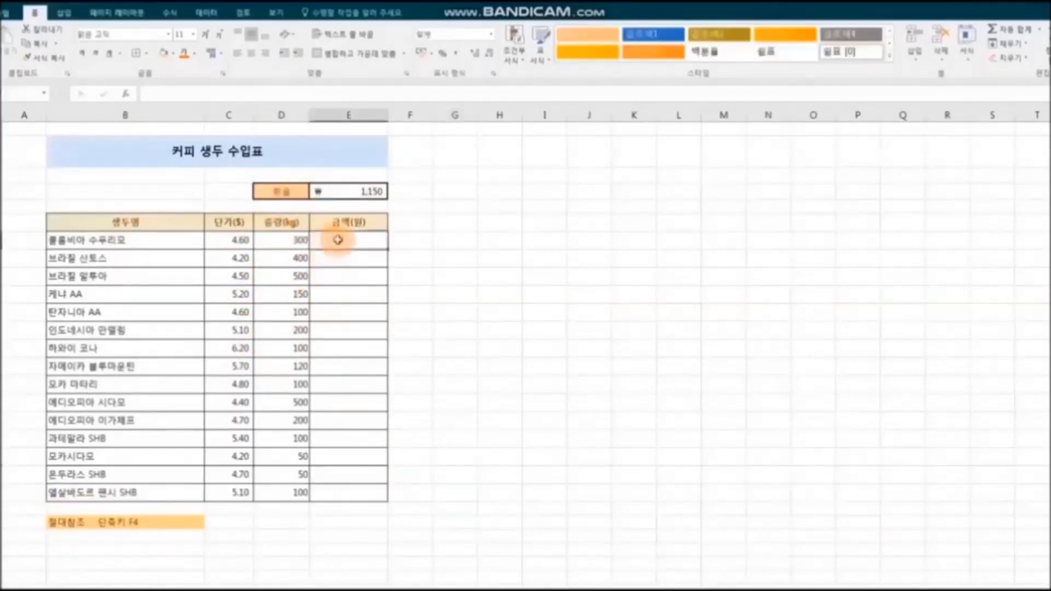
text(=)
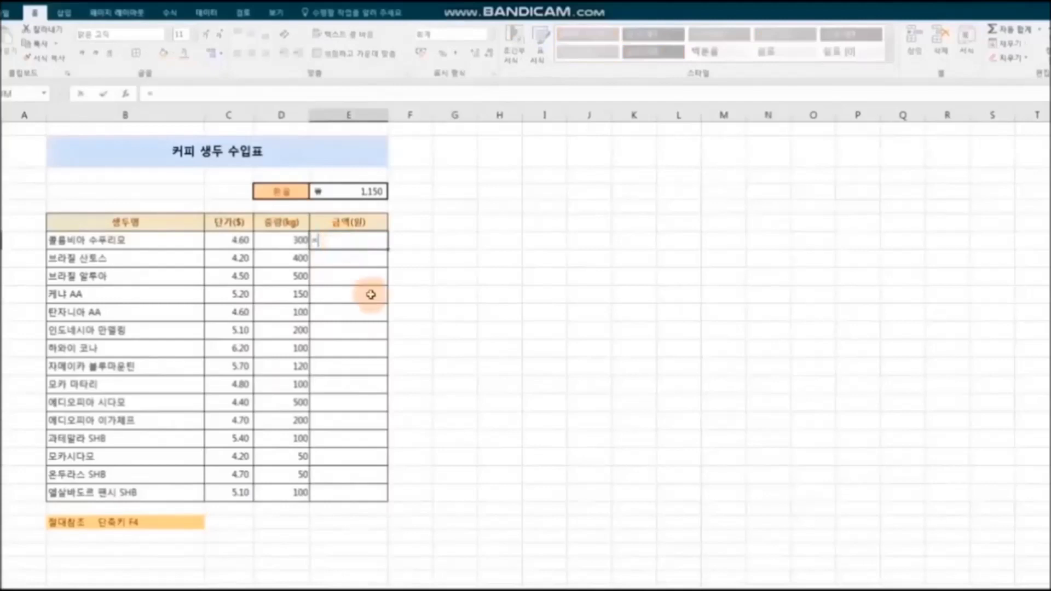
click(234, 240)
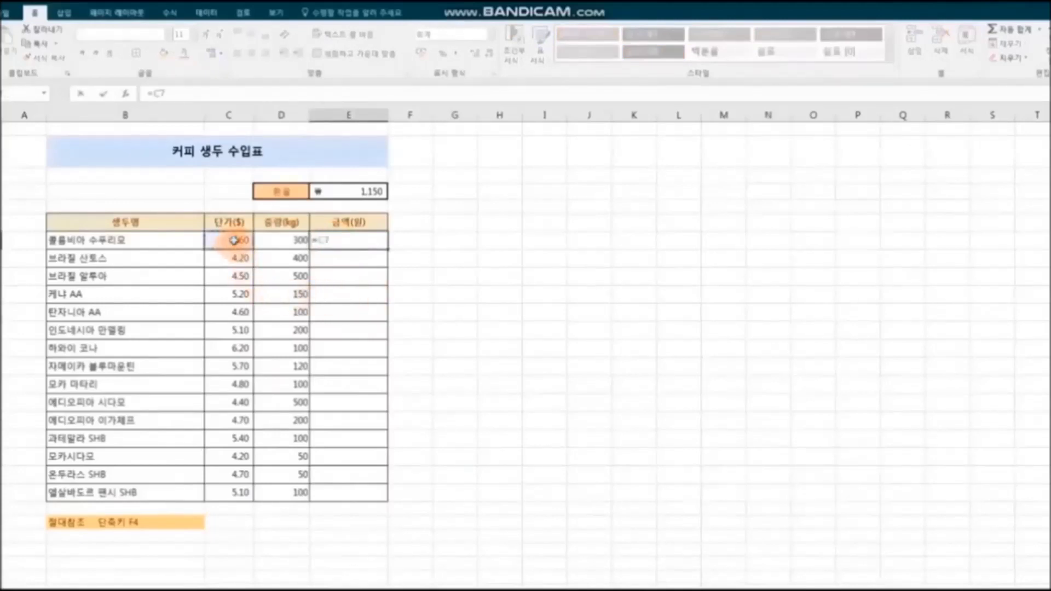
text(*)
click(357, 192)
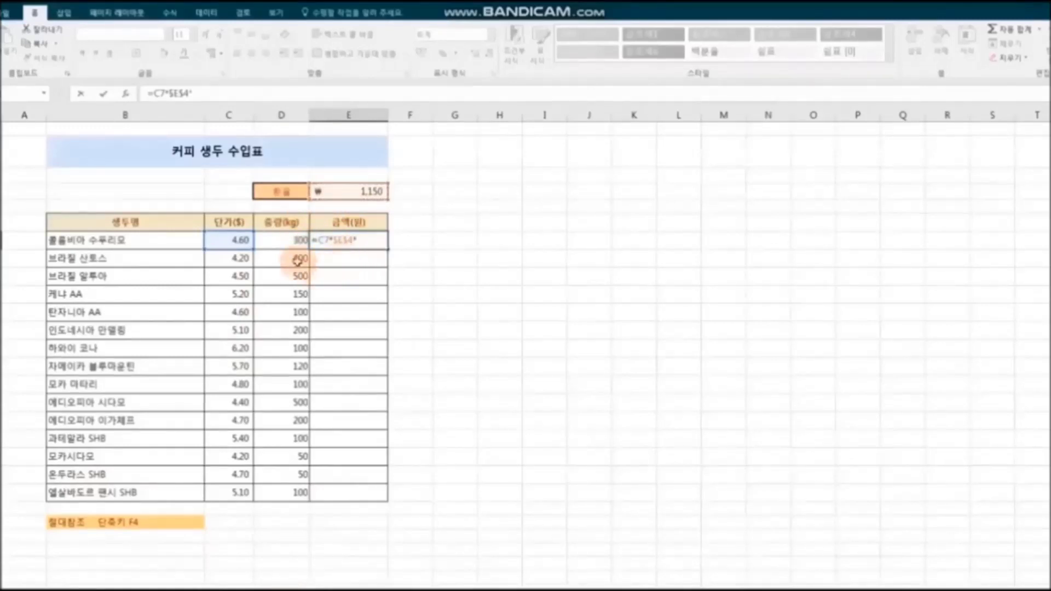
click(282, 241)
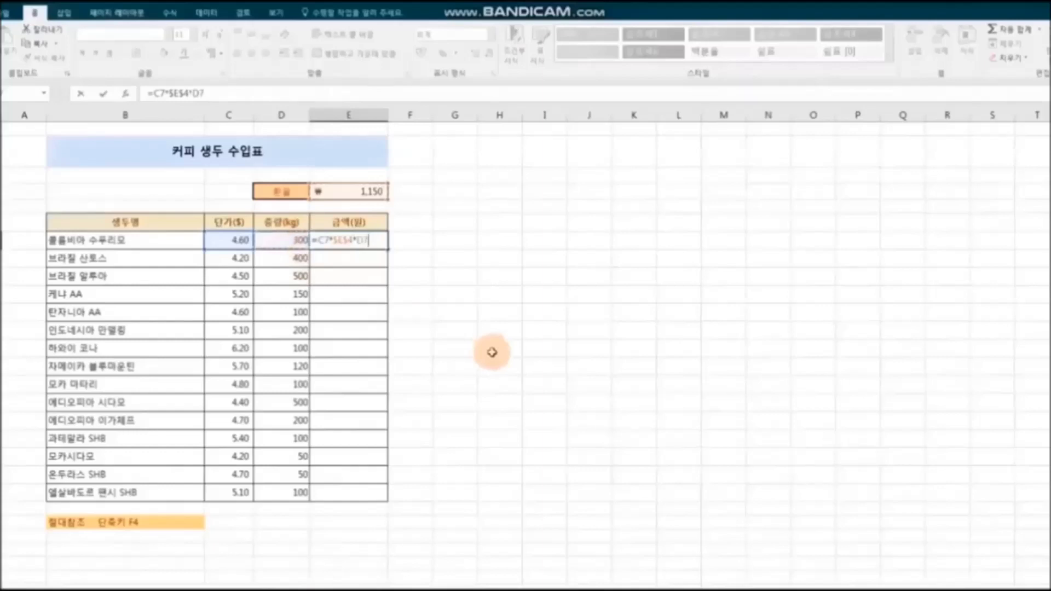
key(Return)
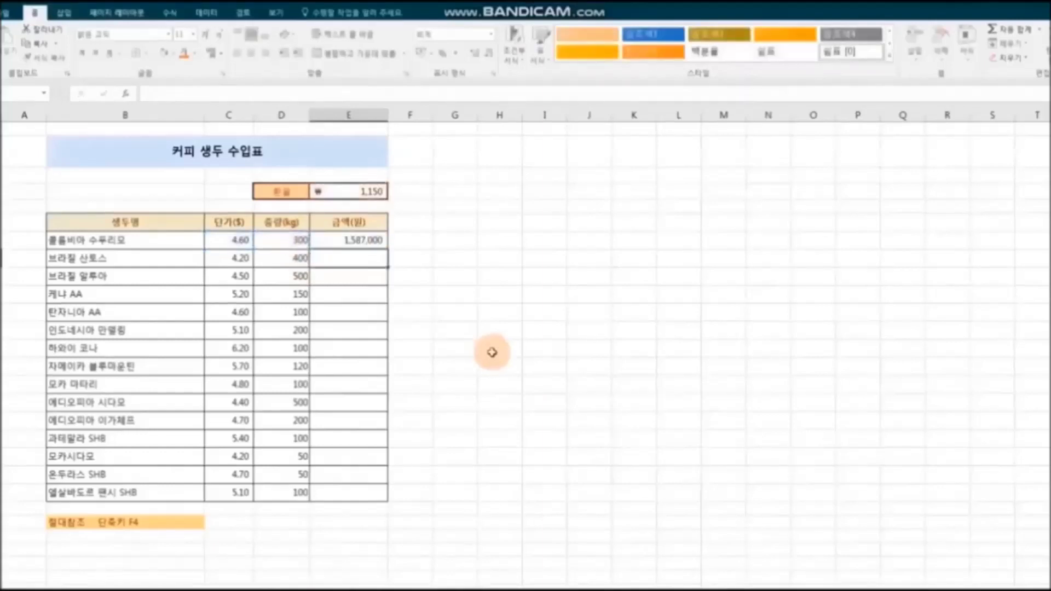
Fill the absolute-reference formula from E7 down through E21 for all the remaining coffee beans
click(355, 241)
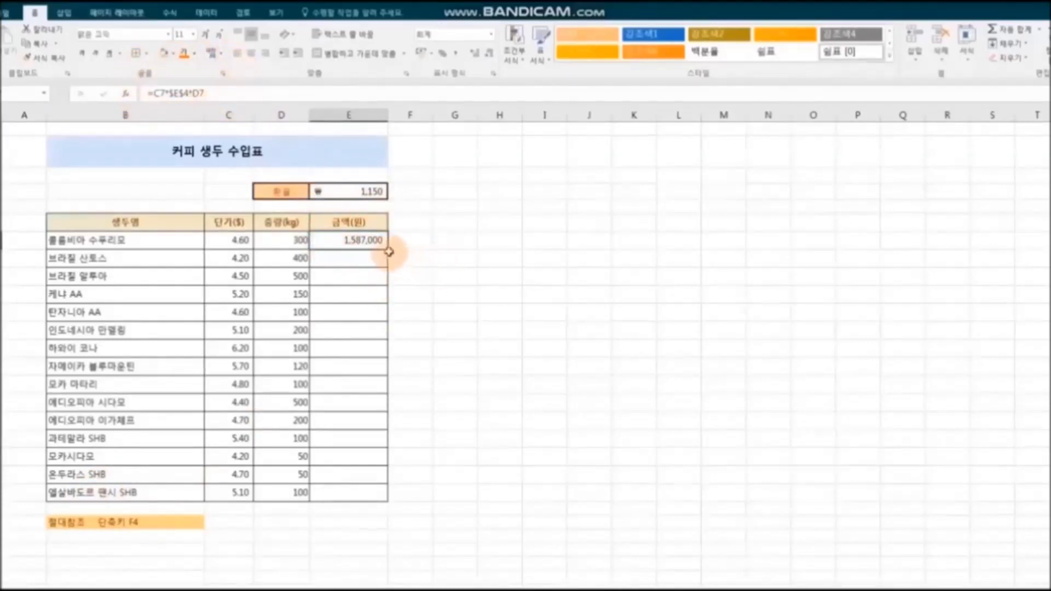
drag(390, 250, 387, 503)
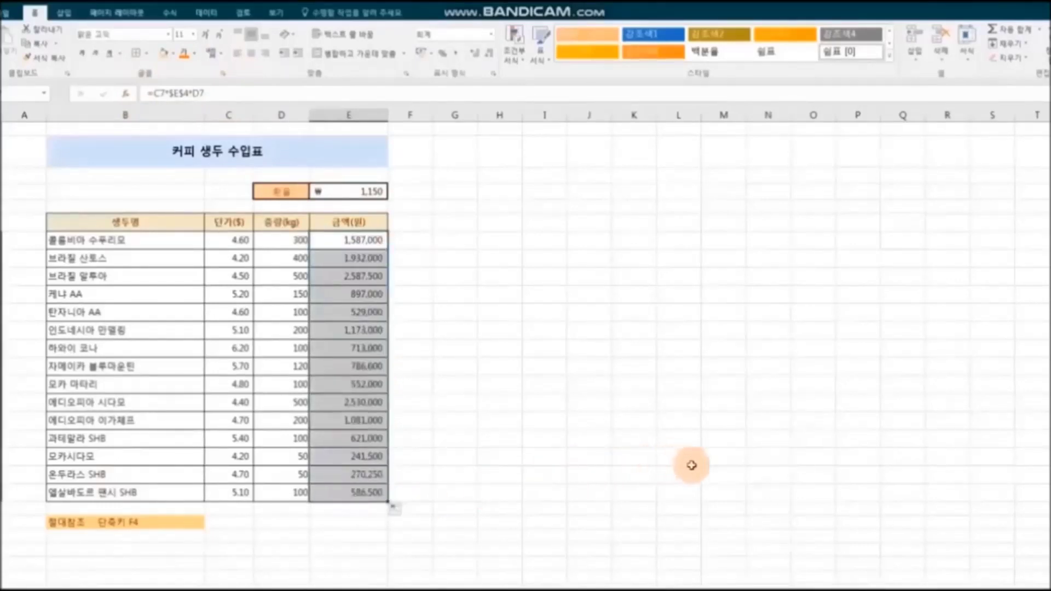
click(816, 480)
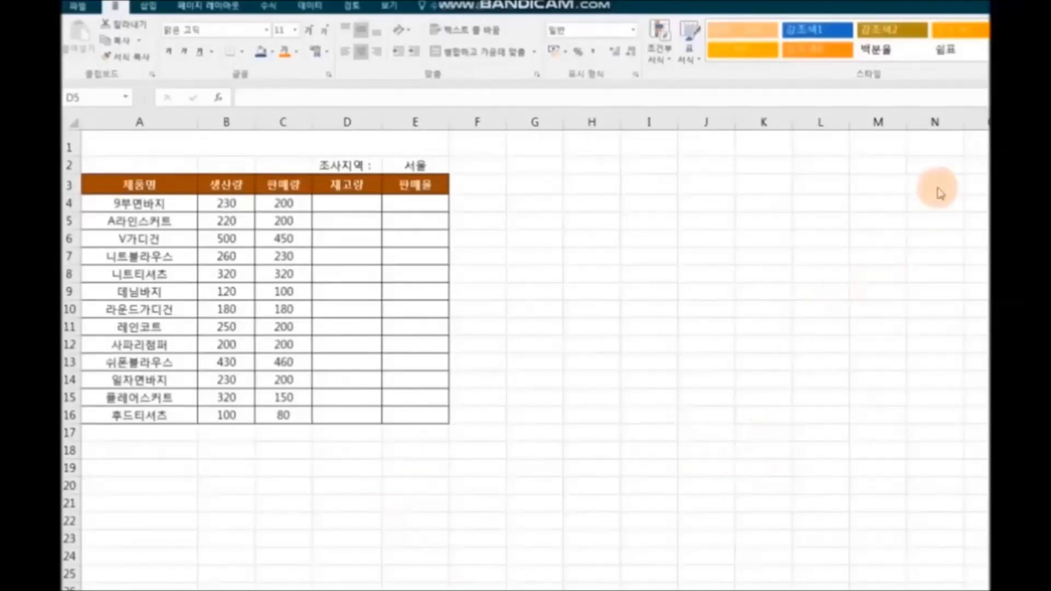
mouse_move(246, 213)
mouse_down()
mouse_move(212, 198)
mouse_move(235, 213)
mouse_move(274, 191)
mouse_move(290, 213)
mouse_move(267, 203)
mouse_move(331, 206)
mouse_move(318, 206)
mouse_move(361, 180)
mouse_move(355, 211)
mouse_up()
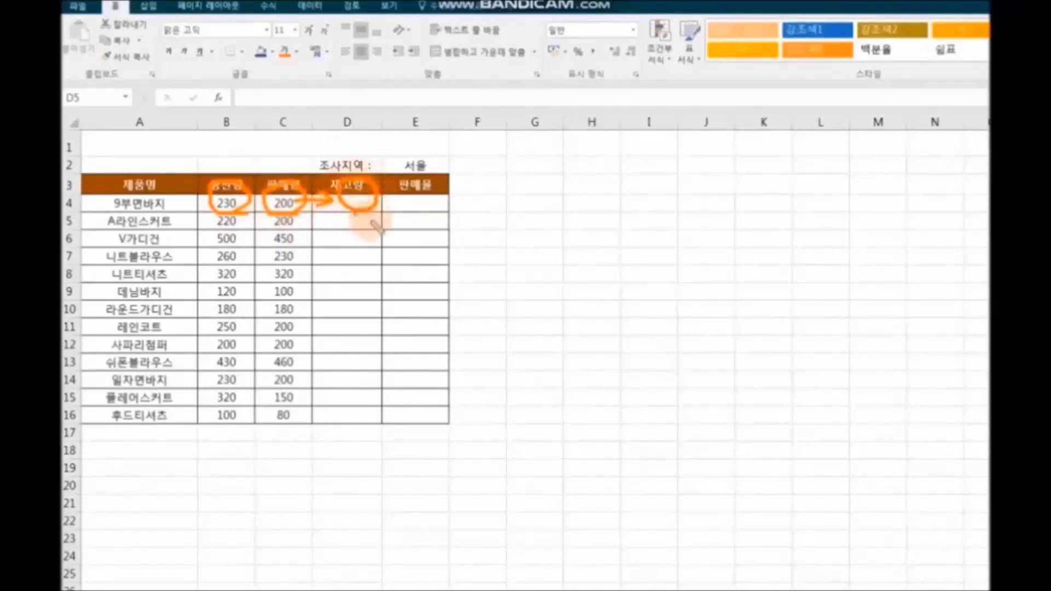
mouse_move(249, 230)
mouse_down()
mouse_move(228, 230)
mouse_move(242, 207)
mouse_move(248, 227)
mouse_move(281, 233)
mouse_move(341, 221)
mouse_up()
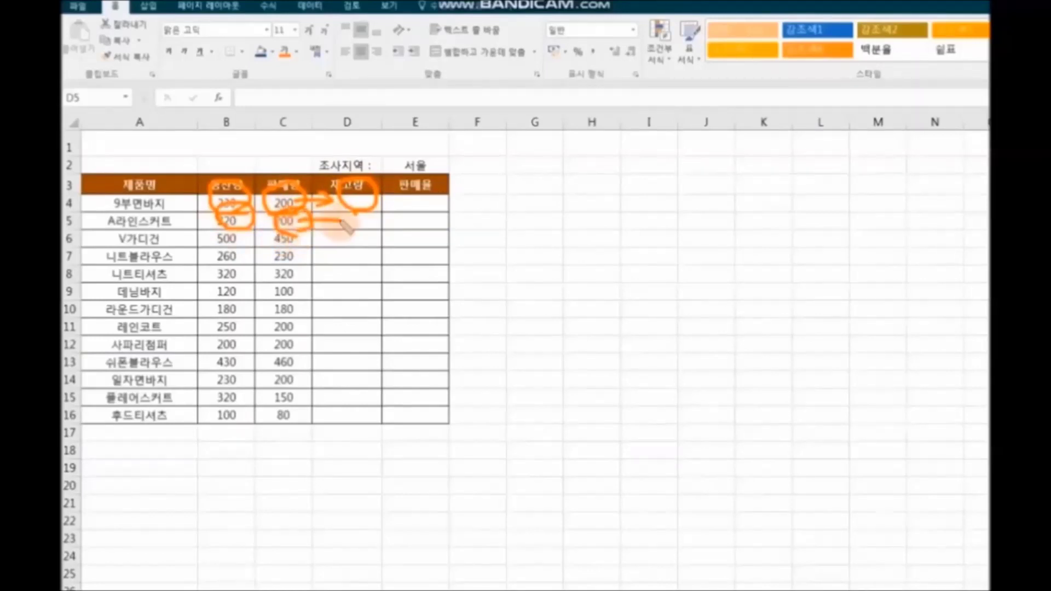
mouse_move(248, 246)
mouse_down()
mouse_move(219, 246)
mouse_move(253, 223)
mouse_move(249, 246)
mouse_move(307, 232)
mouse_move(277, 251)
mouse_move(336, 242)
mouse_up()
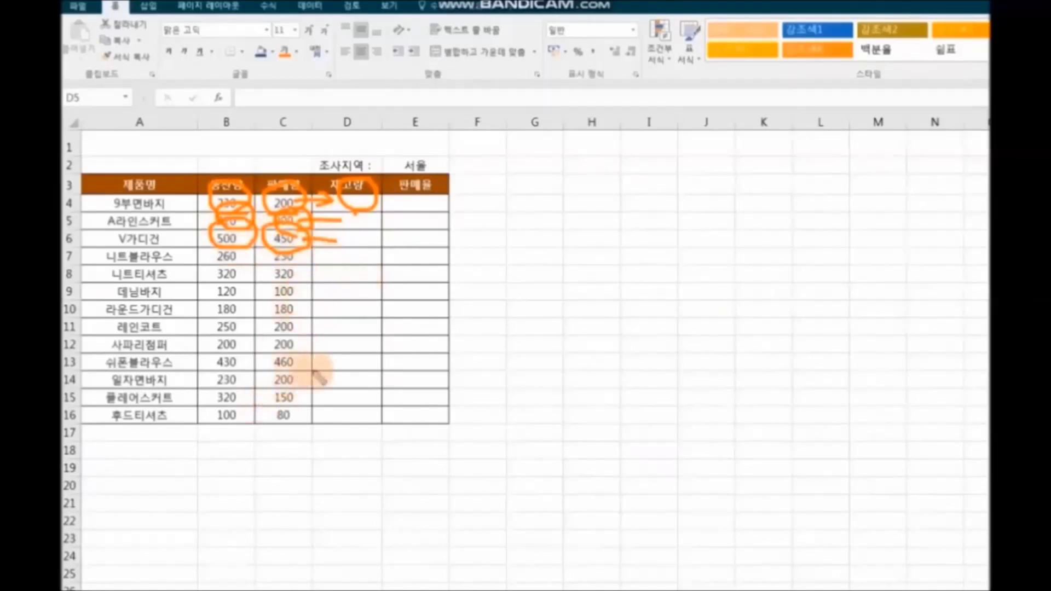
mouse_move(307, 310)
mouse_down()
mouse_move(289, 342)
mouse_move(327, 344)
mouse_up()
mouse_move(332, 302)
mouse_down()
mouse_move(333, 332)
mouse_move(342, 326)
mouse_move(316, 363)
mouse_up()
mouse_move(368, 322)
mouse_down()
mouse_move(396, 321)
mouse_move(369, 347)
mouse_move(393, 352)
mouse_up()
mouse_move(412, 311)
mouse_down()
mouse_move(415, 346)
mouse_move(433, 327)
mouse_move(449, 391)
mouse_up()
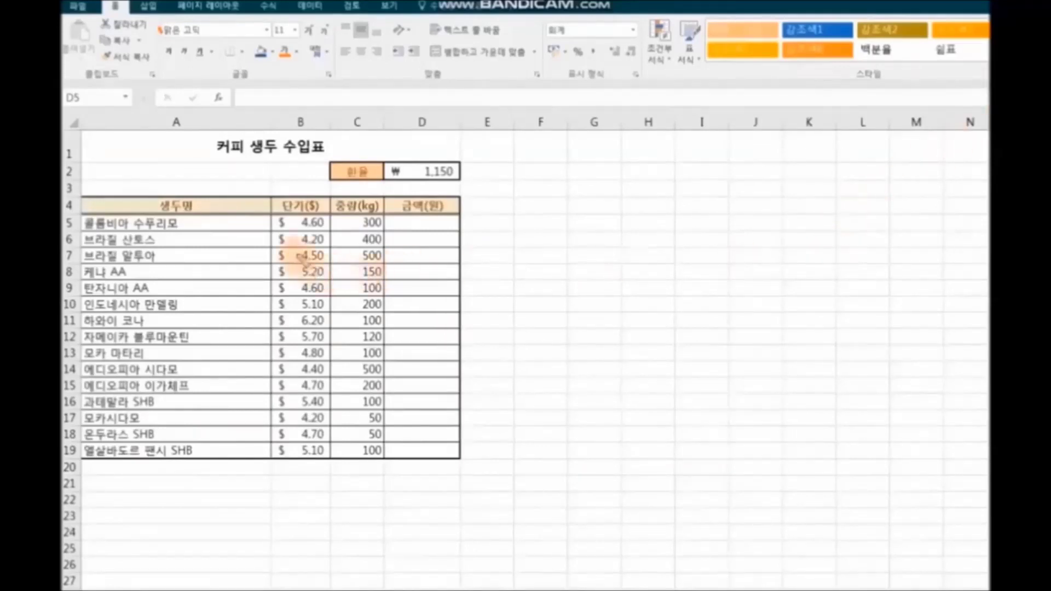
mouse_move(310, 195)
mouse_down()
mouse_move(164, 189)
mouse_move(211, 356)
mouse_move(394, 383)
mouse_move(342, 192)
mouse_move(288, 178)
mouse_move(405, 189)
mouse_move(350, 165)
mouse_move(454, 149)
mouse_move(416, 186)
mouse_move(389, 189)
mouse_up()
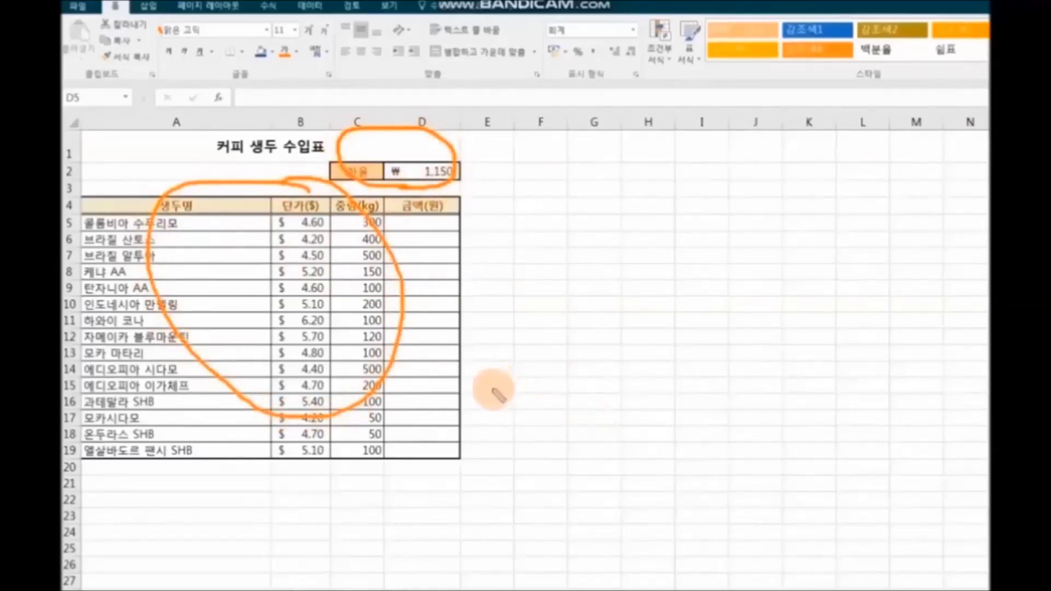
mouse_move(423, 174)
mouse_down()
mouse_move(372, 178)
mouse_move(310, 227)
mouse_up()
mouse_move(419, 172)
mouse_down()
mouse_move(353, 201)
mouse_move(327, 239)
mouse_up()
mouse_move(419, 171)
mouse_down()
mouse_move(356, 207)
mouse_move(317, 274)
mouse_up()
mouse_move(417, 178)
mouse_down()
mouse_move(395, 220)
mouse_move(329, 281)
mouse_up()
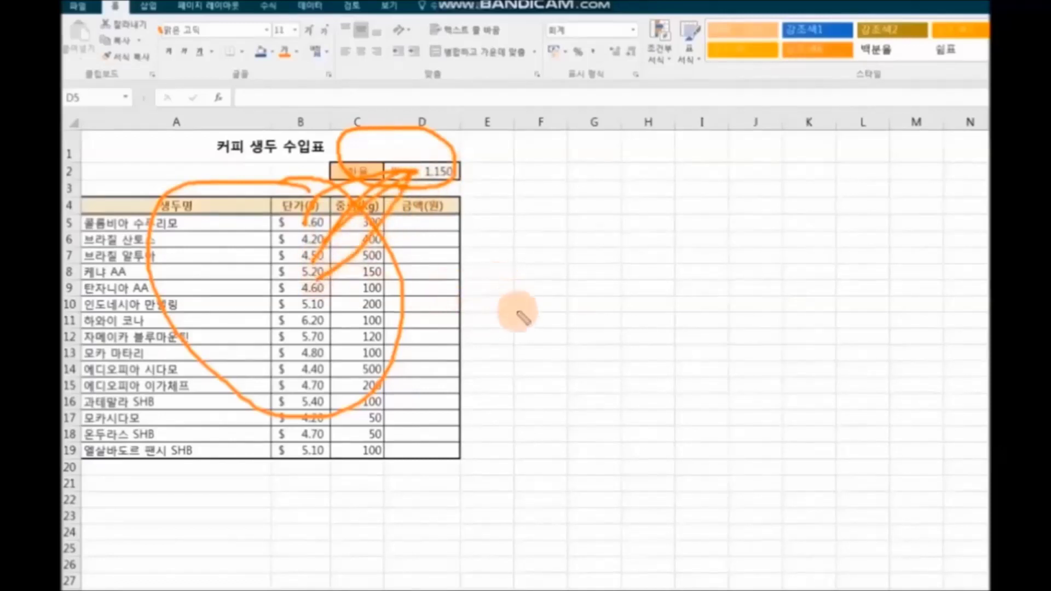
mouse_move(500, 300)
mouse_down()
mouse_move(523, 326)
mouse_move(548, 324)
mouse_move(564, 302)
mouse_move(544, 352)
mouse_move(575, 377)
mouse_up()
mouse_move(594, 307)
mouse_down()
mouse_move(635, 313)
mouse_move(598, 347)
mouse_move(639, 348)
mouse_up()
mouse_move(646, 296)
mouse_down()
mouse_move(646, 357)
mouse_move(665, 330)
mouse_move(667, 401)
mouse_up()
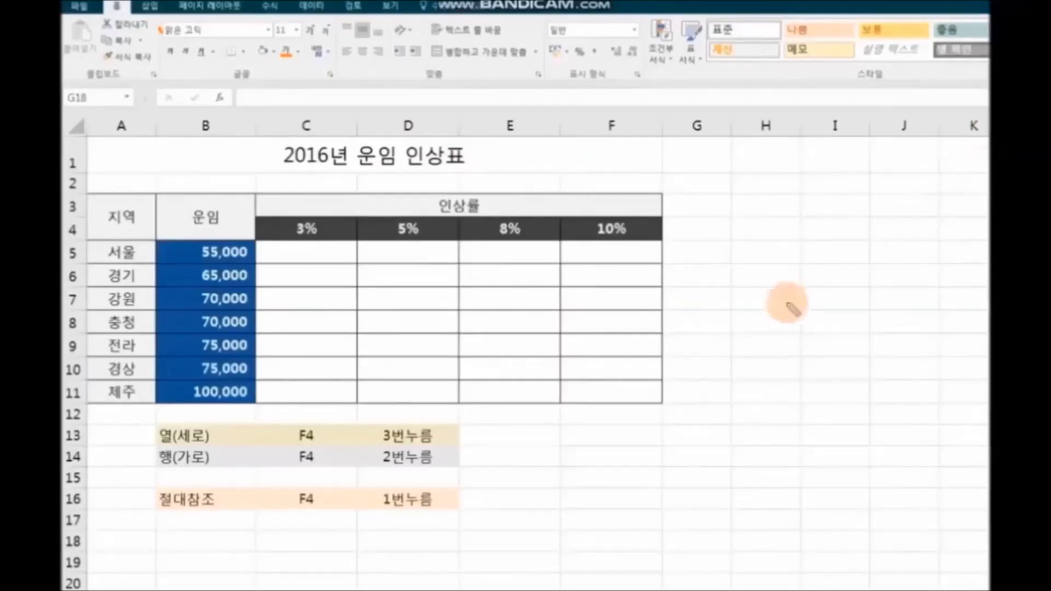
mouse_move(241, 264)
mouse_down()
mouse_move(190, 253)
mouse_move(247, 234)
mouse_move(244, 266)
mouse_move(298, 224)
mouse_up()
drag(253, 251, 427, 230)
mouse_move(247, 253)
mouse_down()
mouse_move(460, 247)
mouse_move(506, 233)
mouse_up()
drag(241, 285, 247, 277)
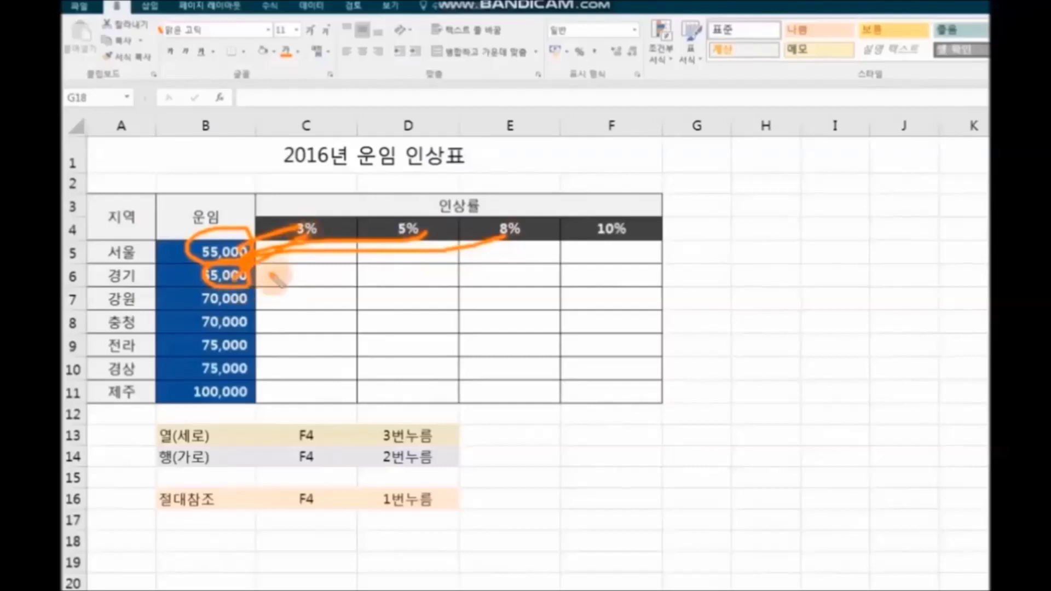
drag(256, 275, 391, 231)
drag(249, 279, 506, 234)
mouse_move(481, 407)
mouse_down()
mouse_move(400, 416)
mouse_move(146, 251)
mouse_move(466, 114)
mouse_move(610, 312)
mouse_move(462, 406)
mouse_up()
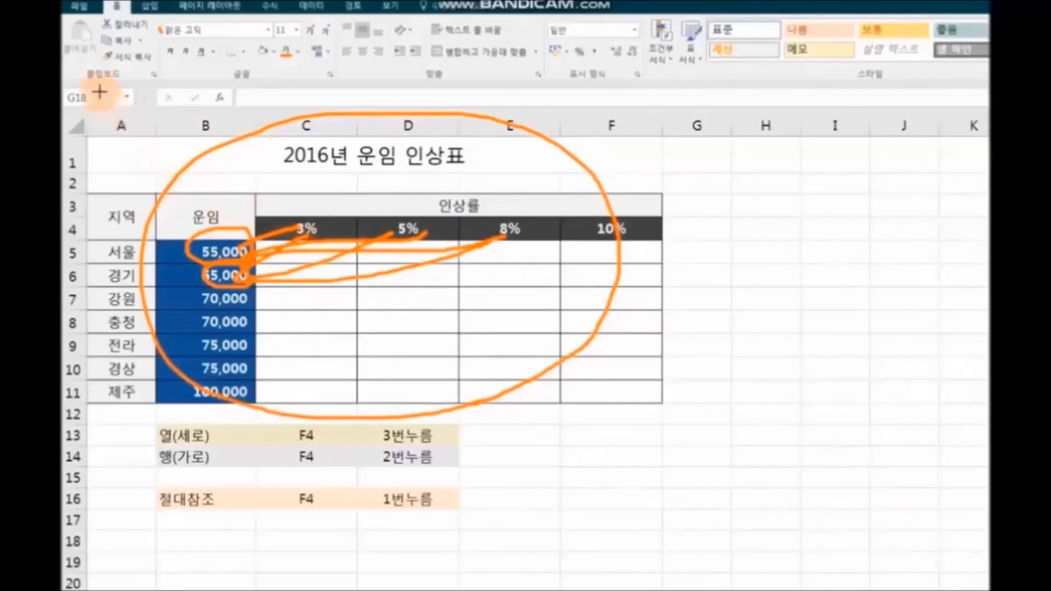
drag(299, 339, 686, 467)
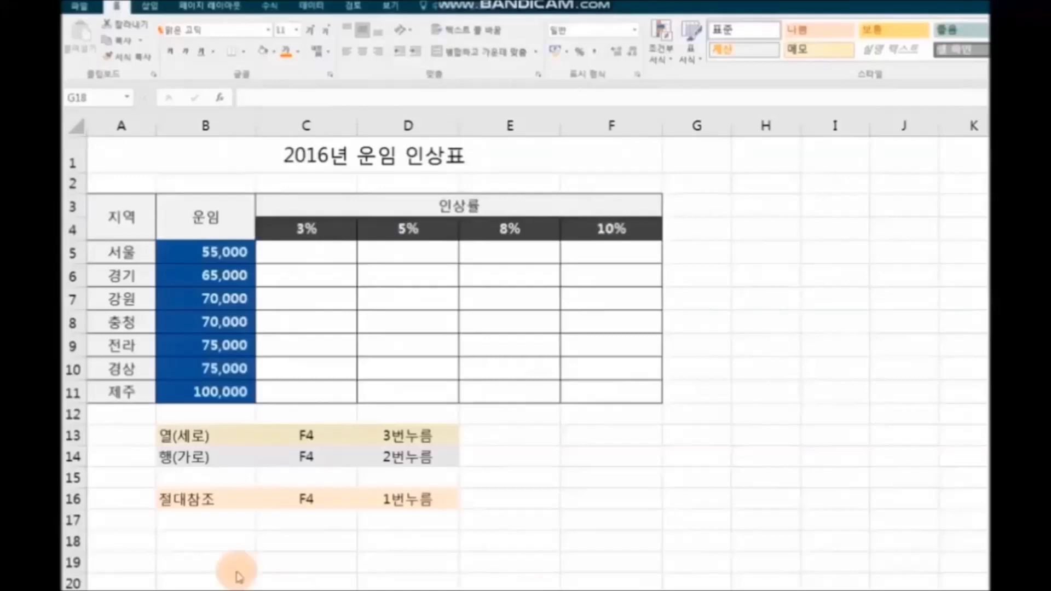
Review the reference-type notes in B13:D16 alongside the 운임 values in B5:B11 and the 인상률 values in C4:F4
double_click(194, 499)
click(214, 508)
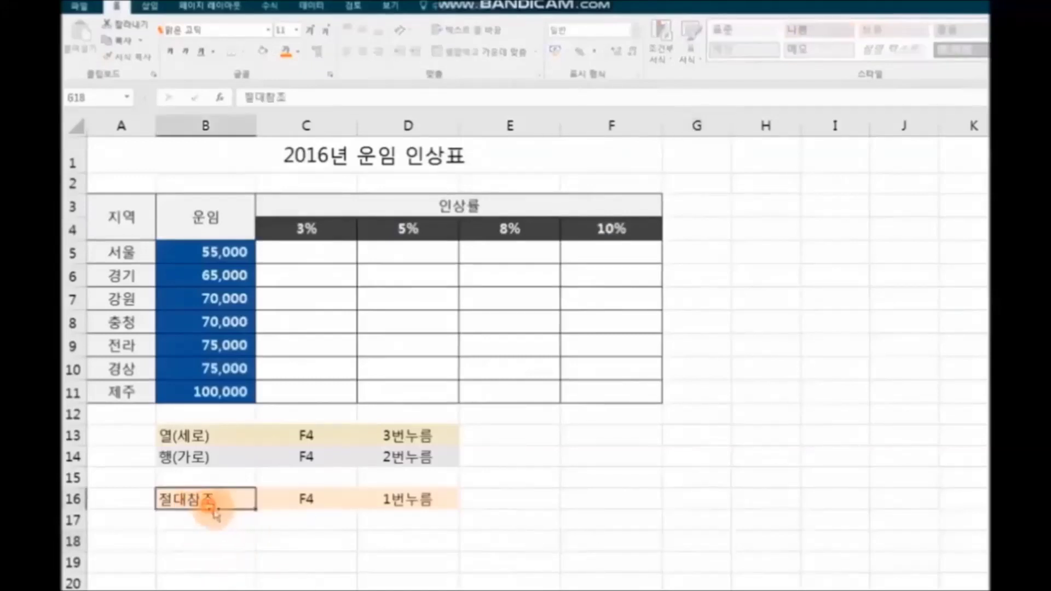
drag(207, 505, 408, 501)
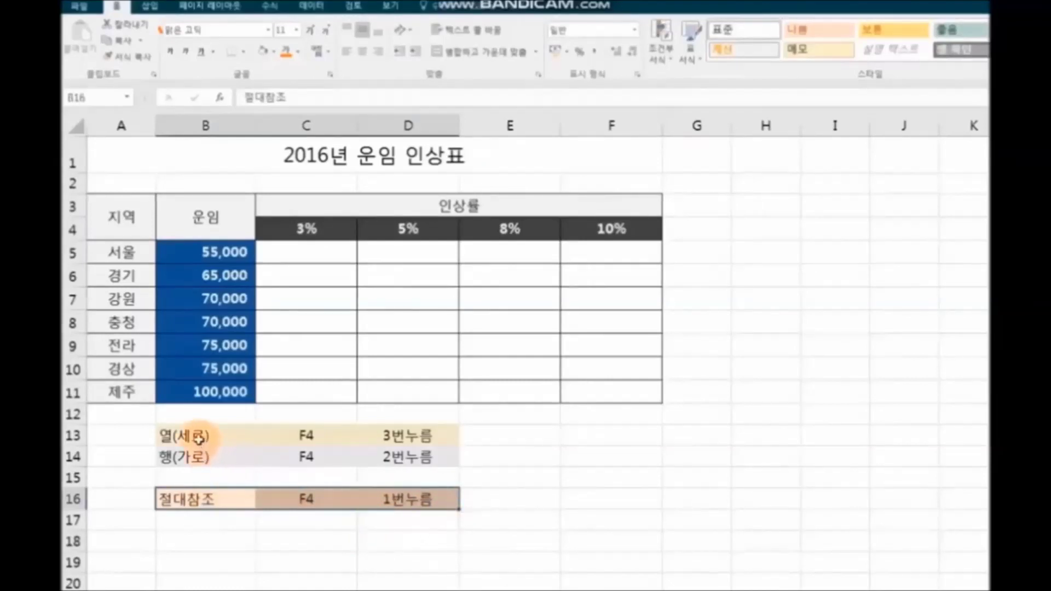
drag(200, 252, 203, 394)
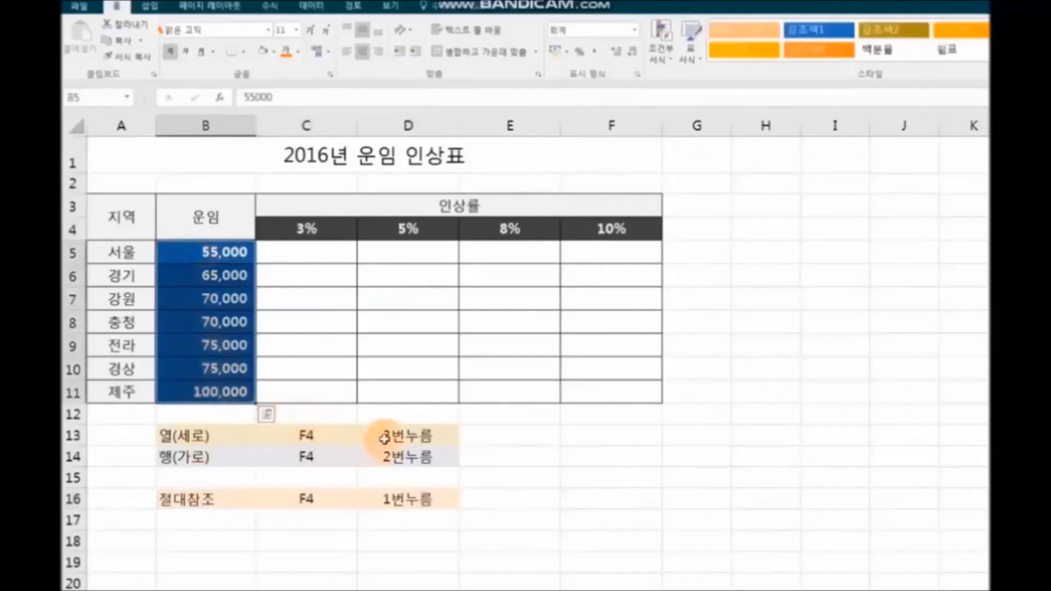
click(386, 432)
drag(303, 228, 605, 230)
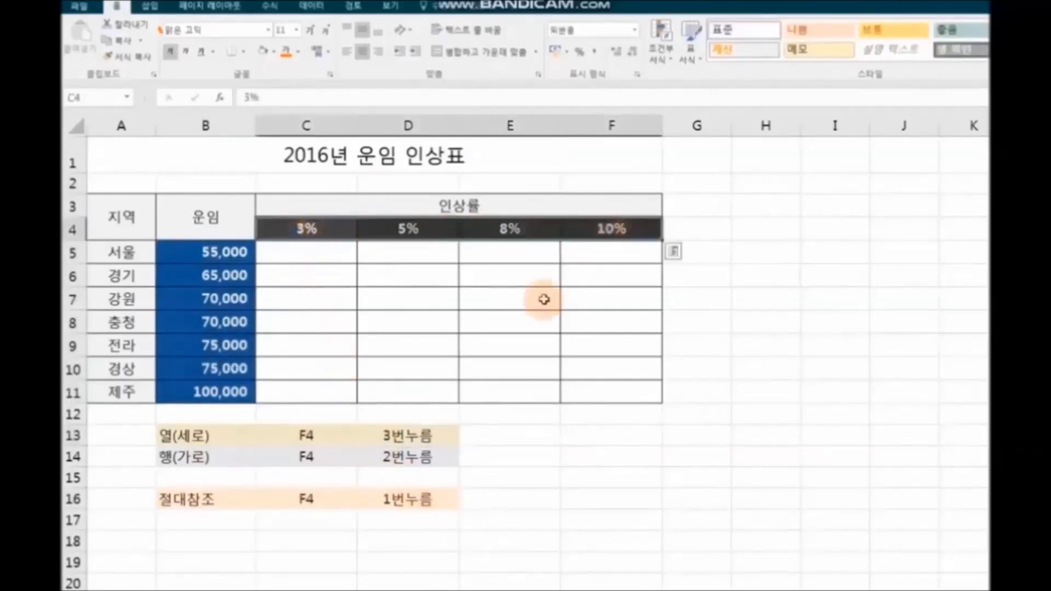
click(218, 461)
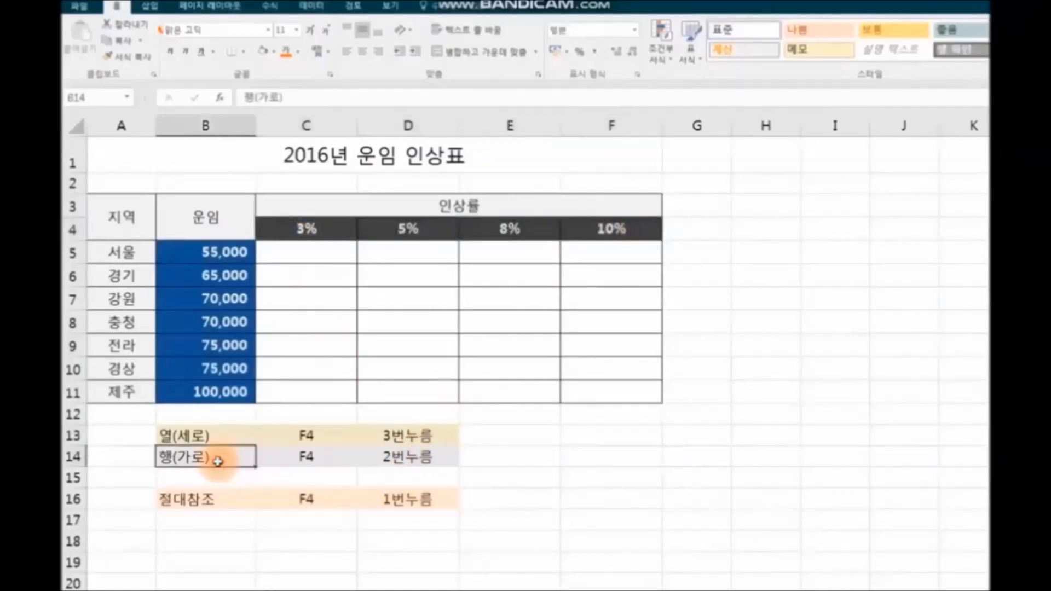
click(402, 461)
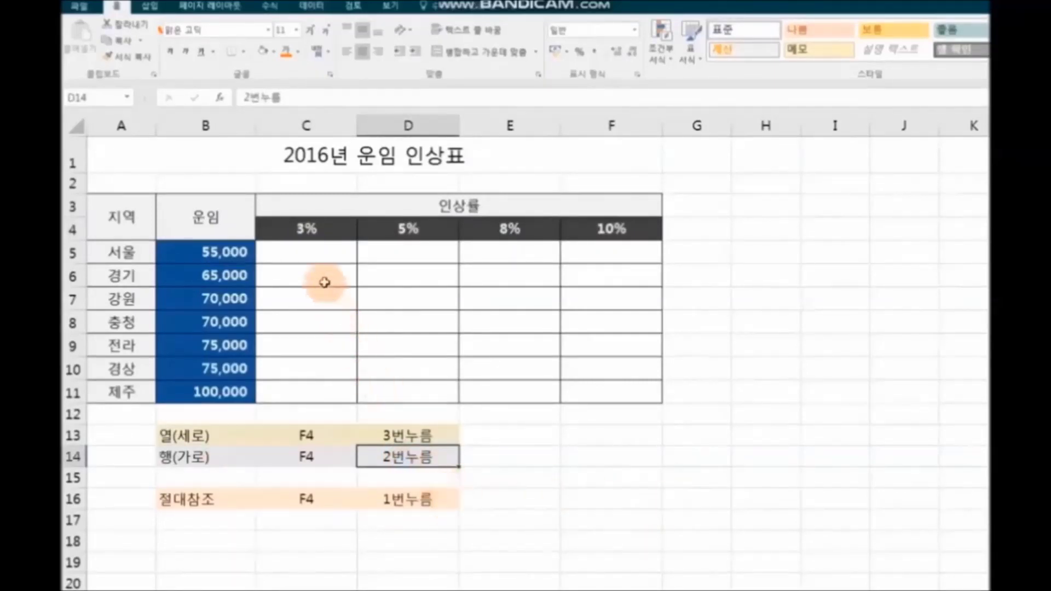
Calculate the 3% increase for 서울 in C5 with the relative-reference formula =B5*C4
click(318, 254)
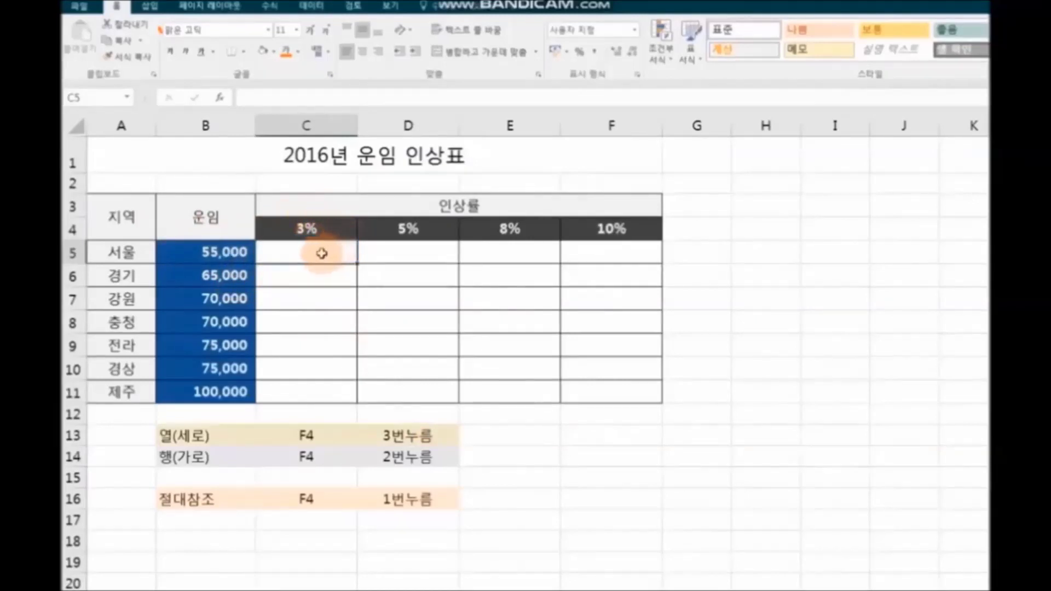
text(=)
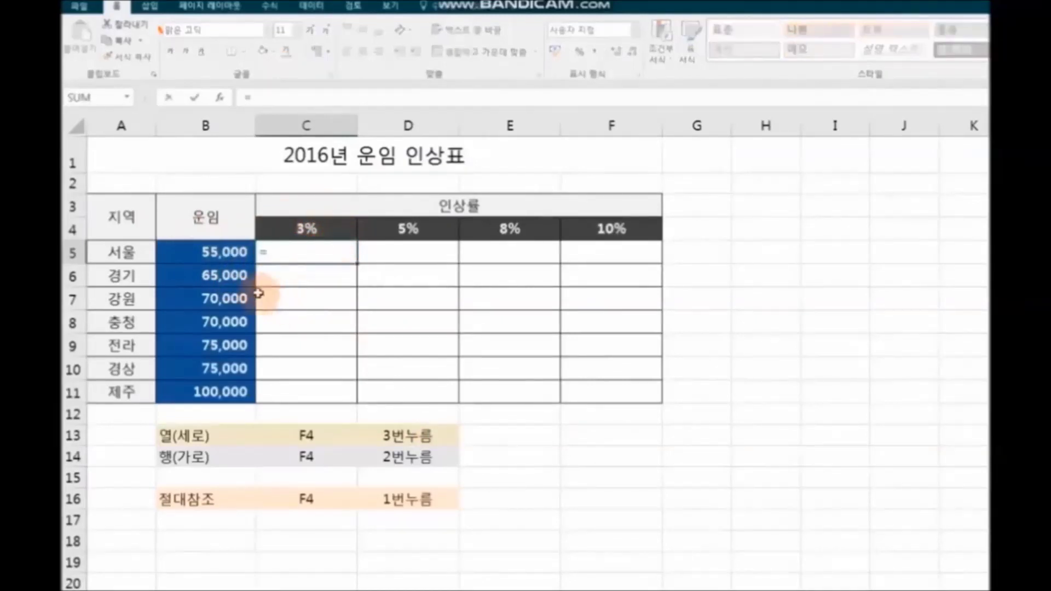
click(221, 254)
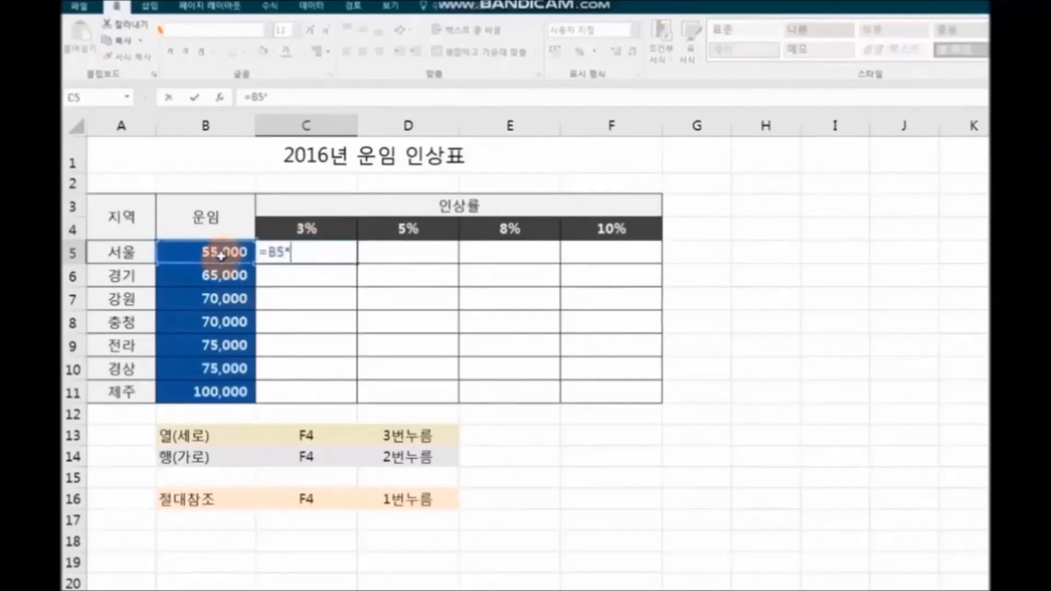
click(307, 229)
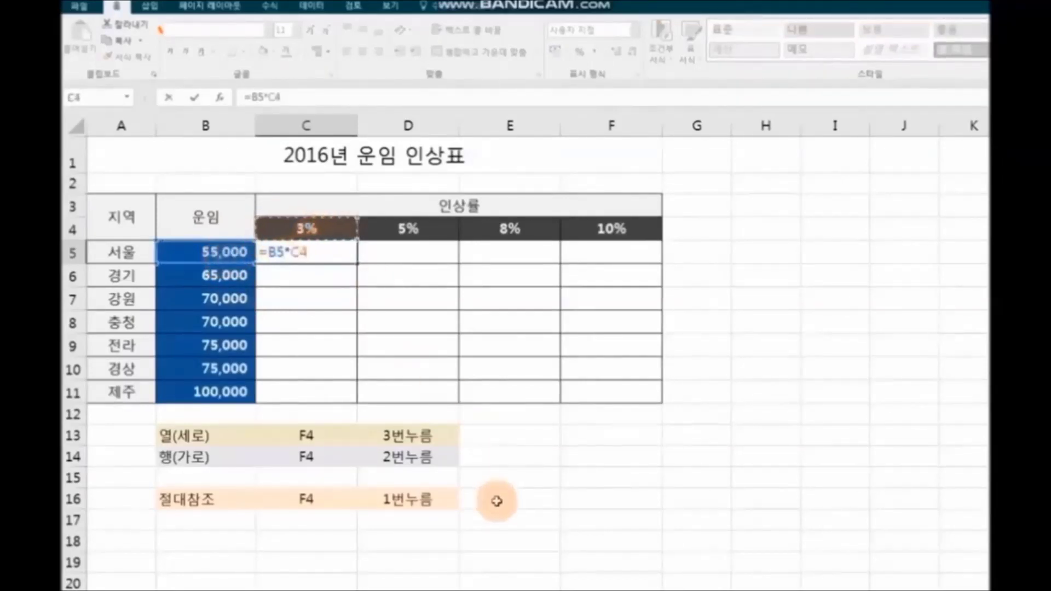
key(Return)
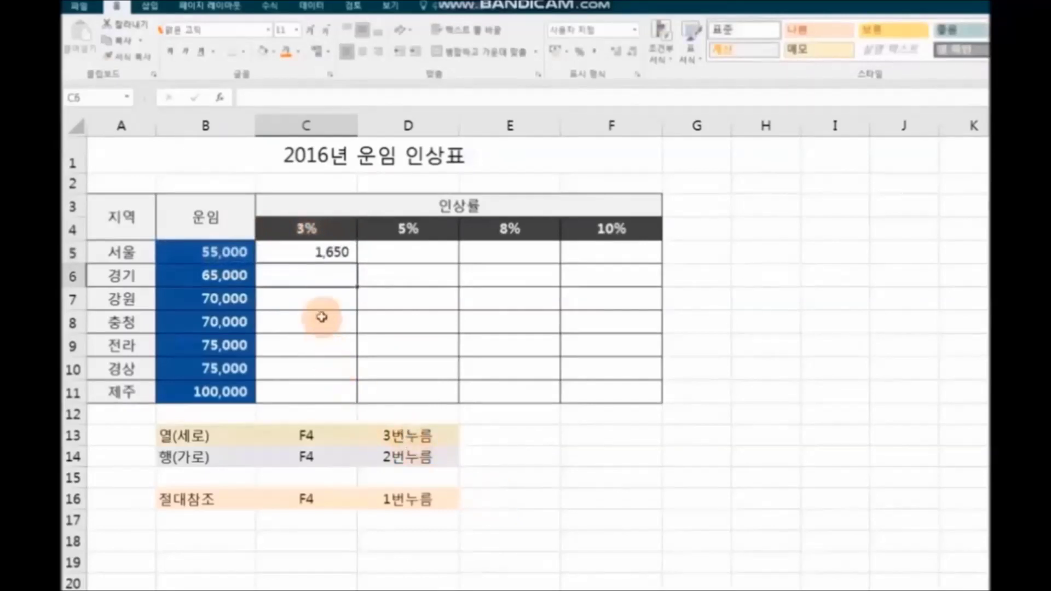
Try filling the formula =B5*C4 from C5 across to F5 and down through F11, and clear the whole C5:F11 range
click(293, 255)
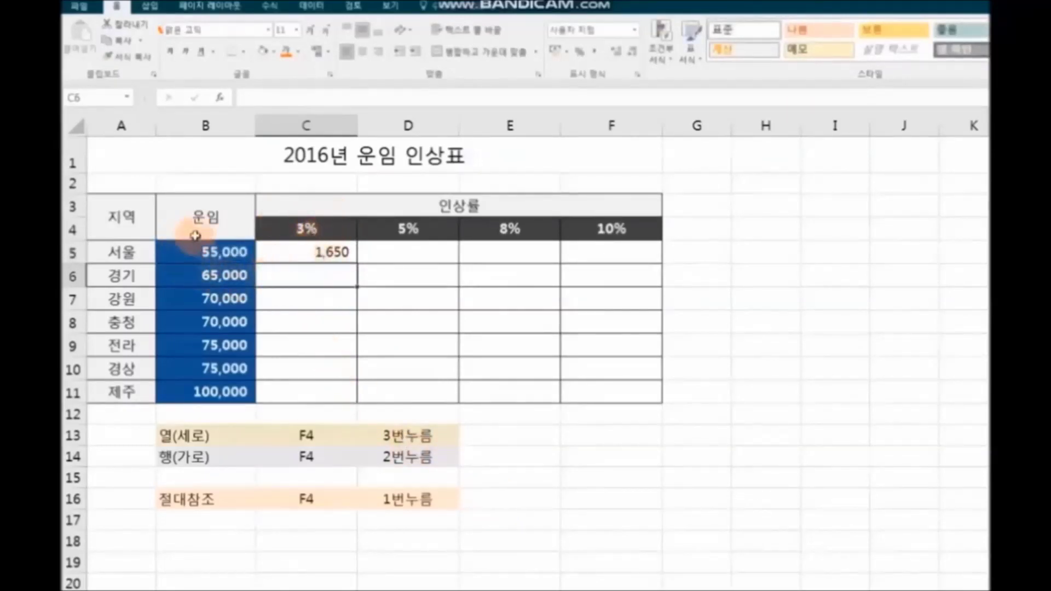
drag(357, 265, 635, 263)
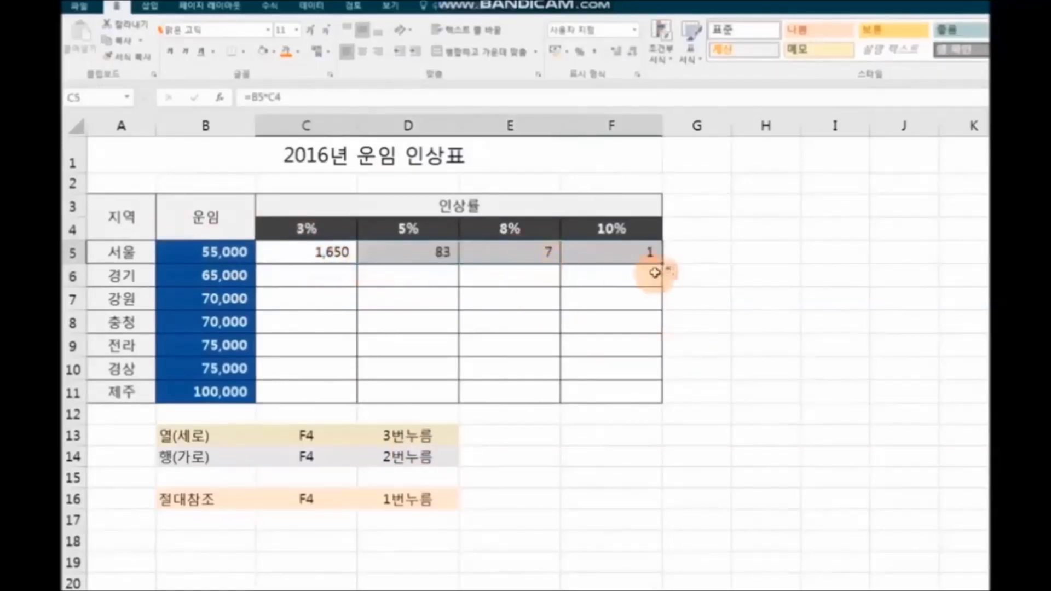
drag(662, 264, 662, 398)
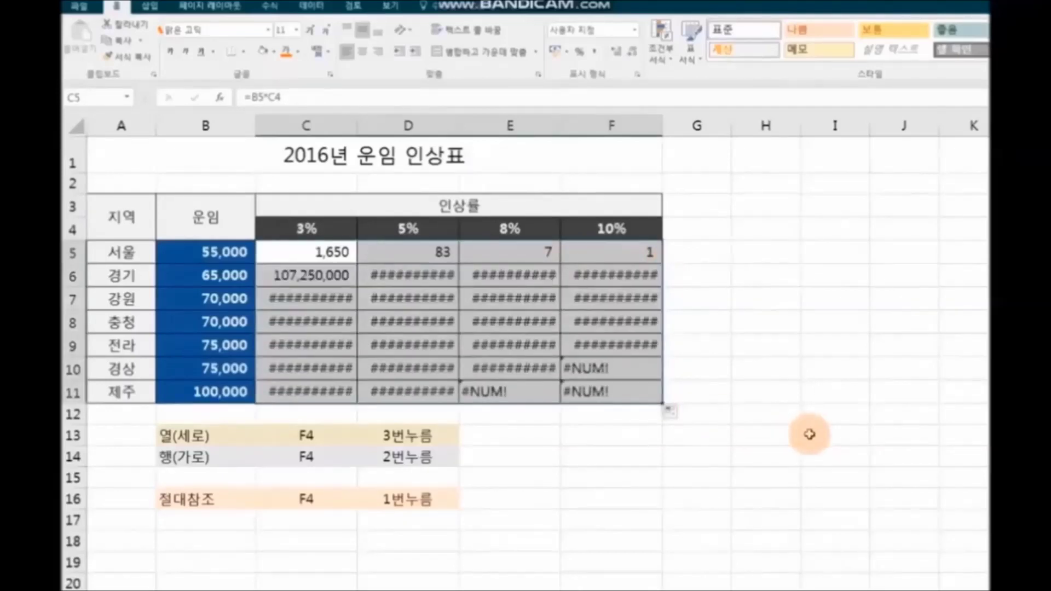
drag(335, 251, 615, 392)
key(Delete)
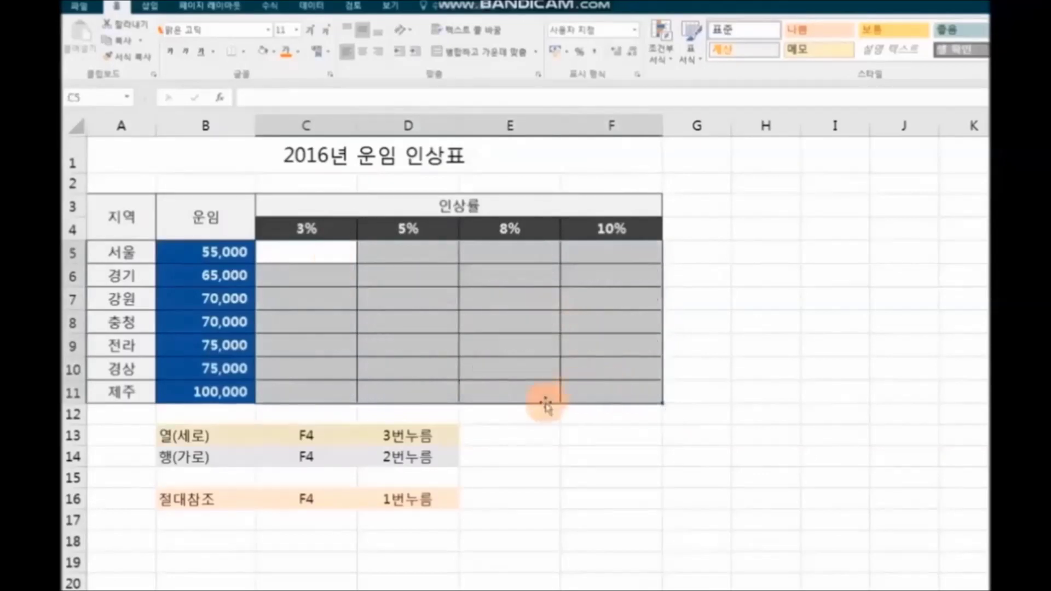
Calculate the raised fare for 서울 at 3% in C5 with the formula =(B5*C4)+B5
click(287, 251)
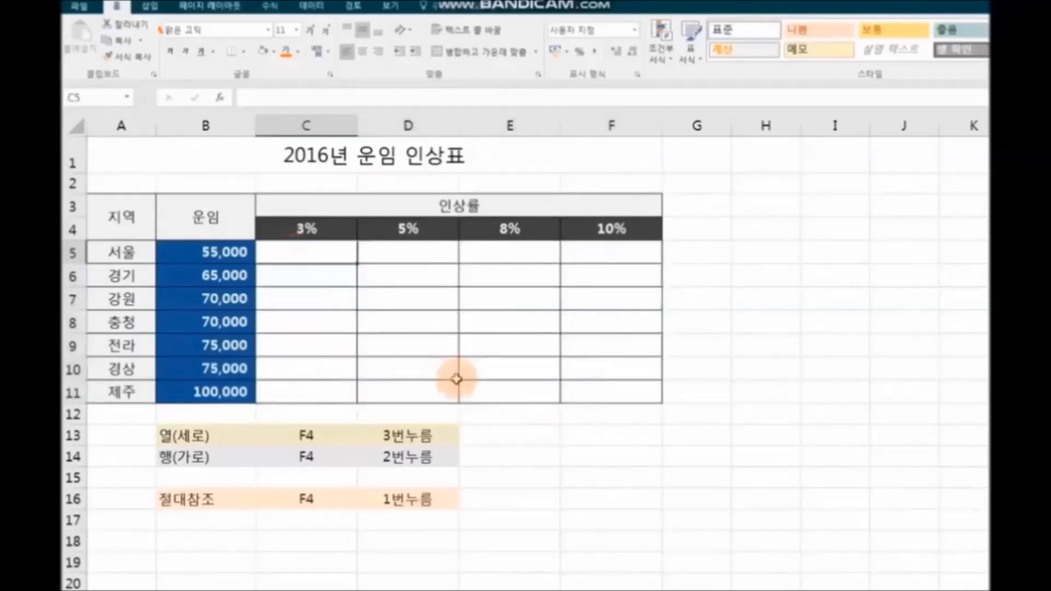
text(=)
click(220, 253)
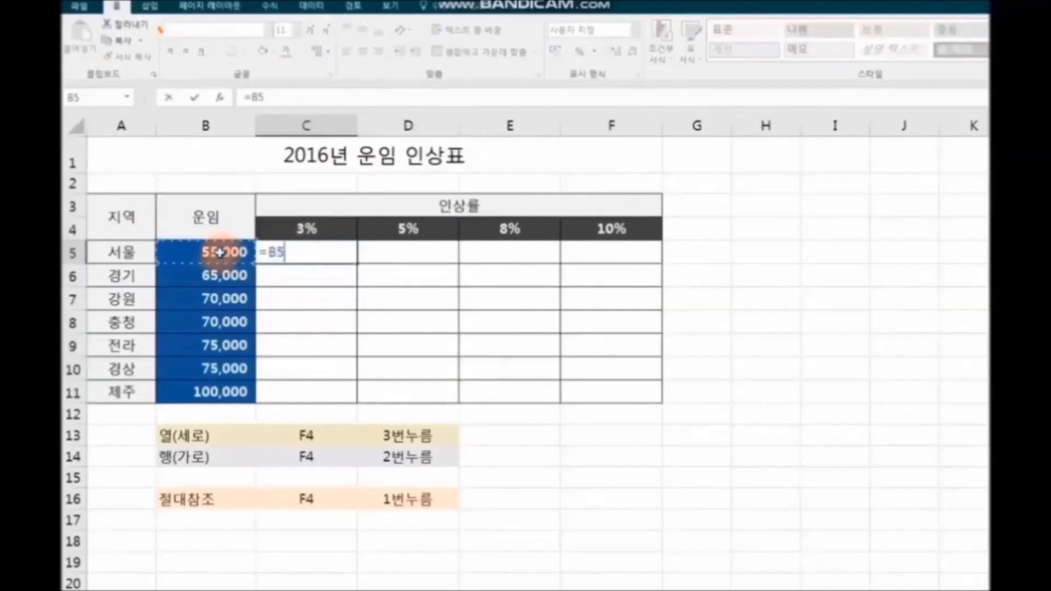
text(*)
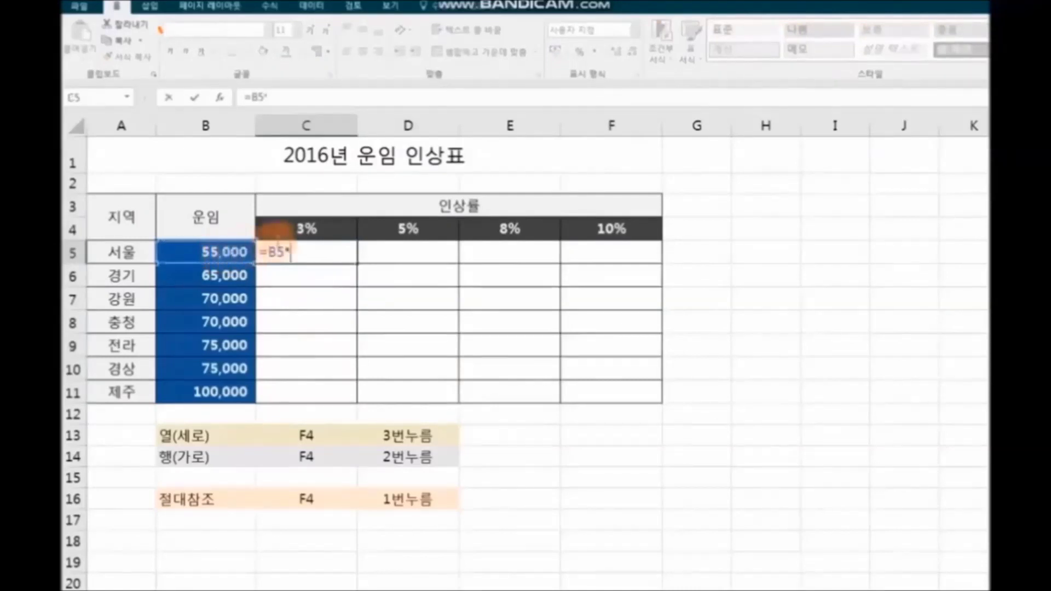
click(305, 227)
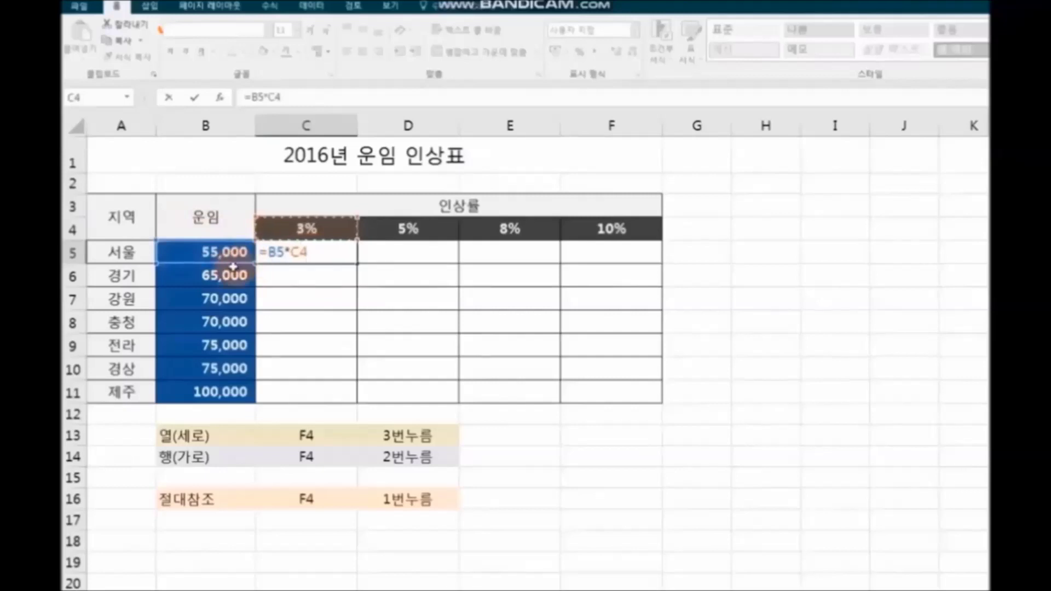
text(+)
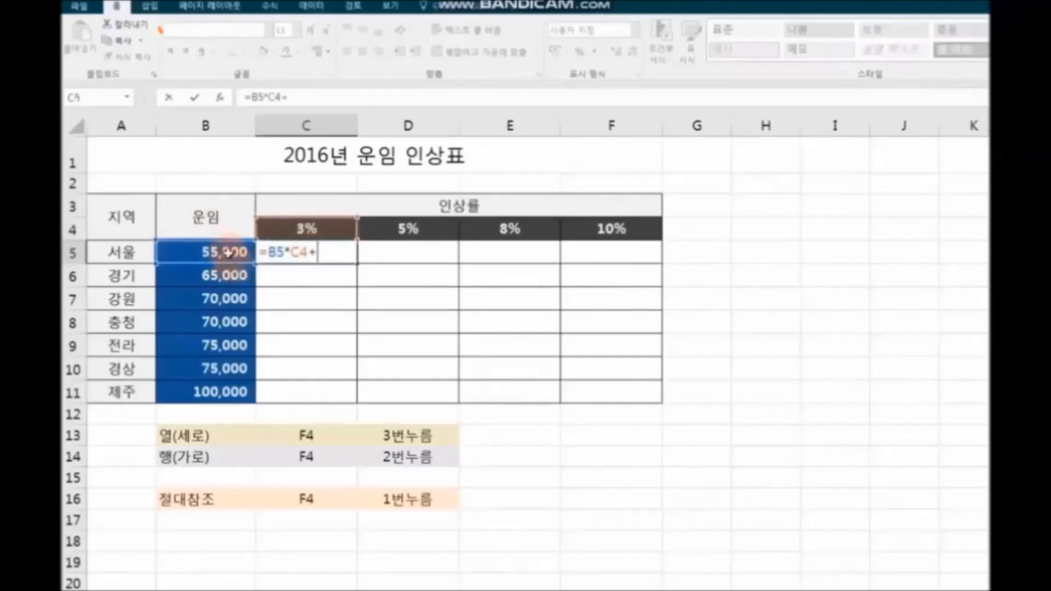
click(228, 252)
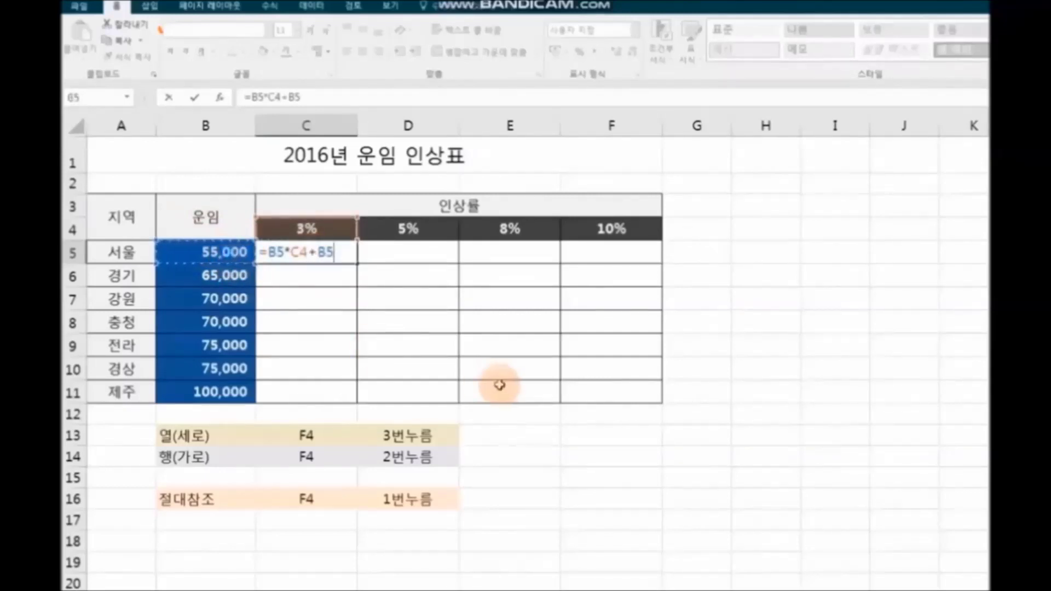
click(268, 253)
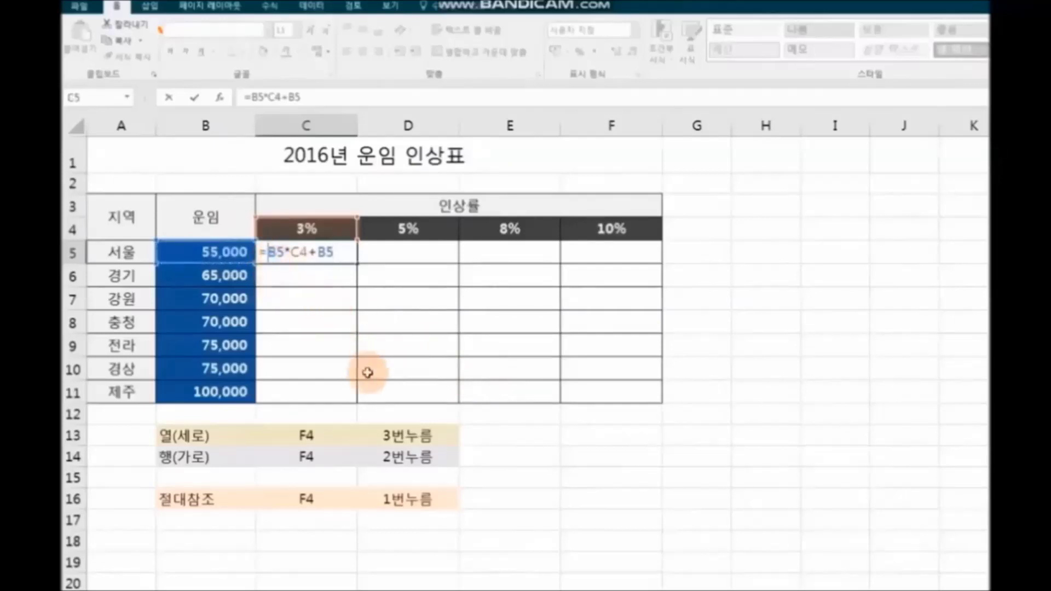
text(()
click(312, 252)
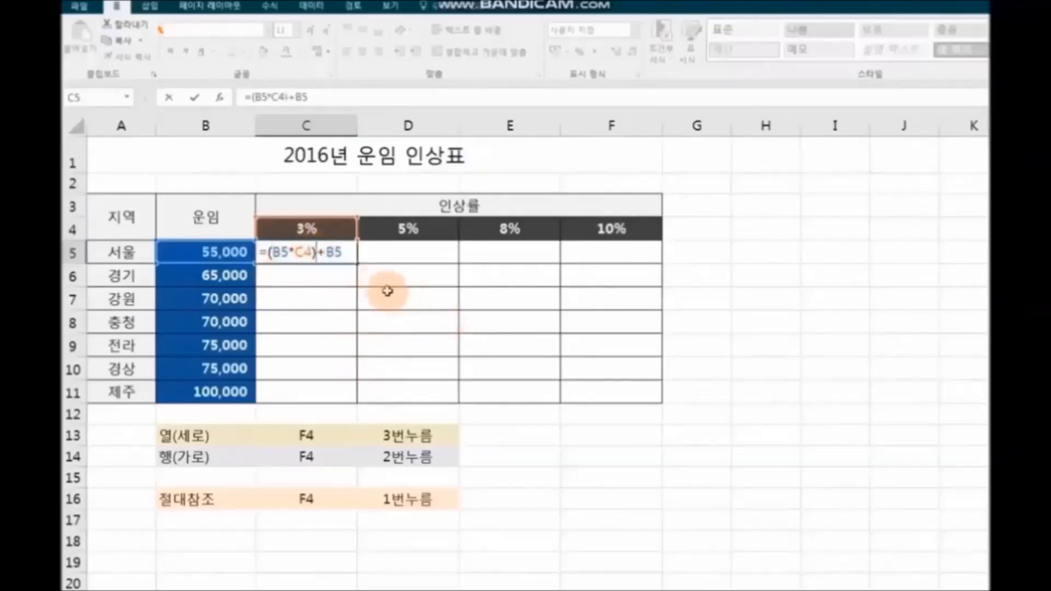
key(Return)
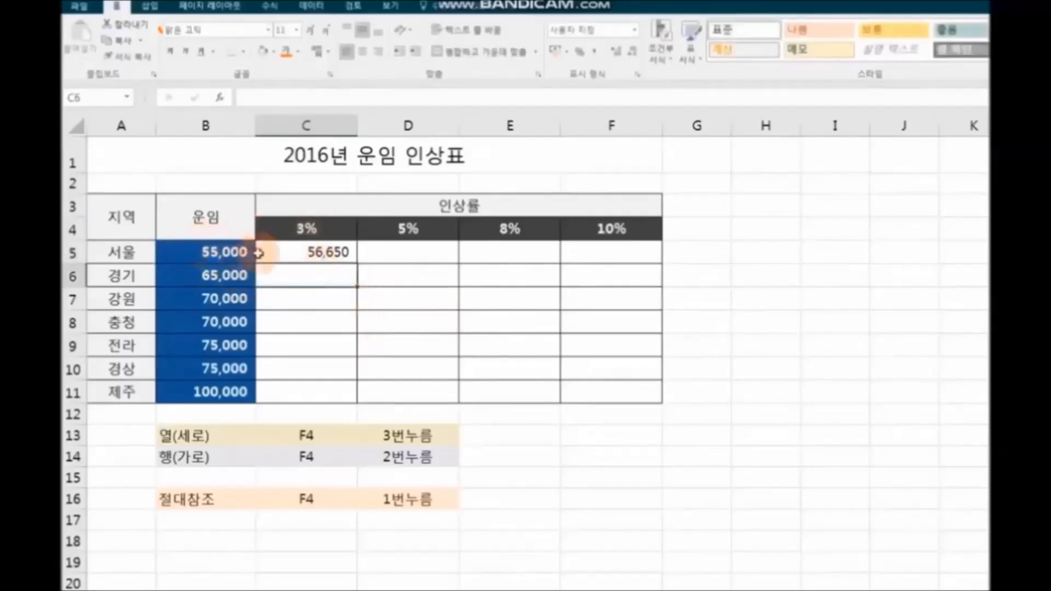
Try filling the formula =(B5*C4)+B5 from C5 across to F5 and down through row 11
click(333, 252)
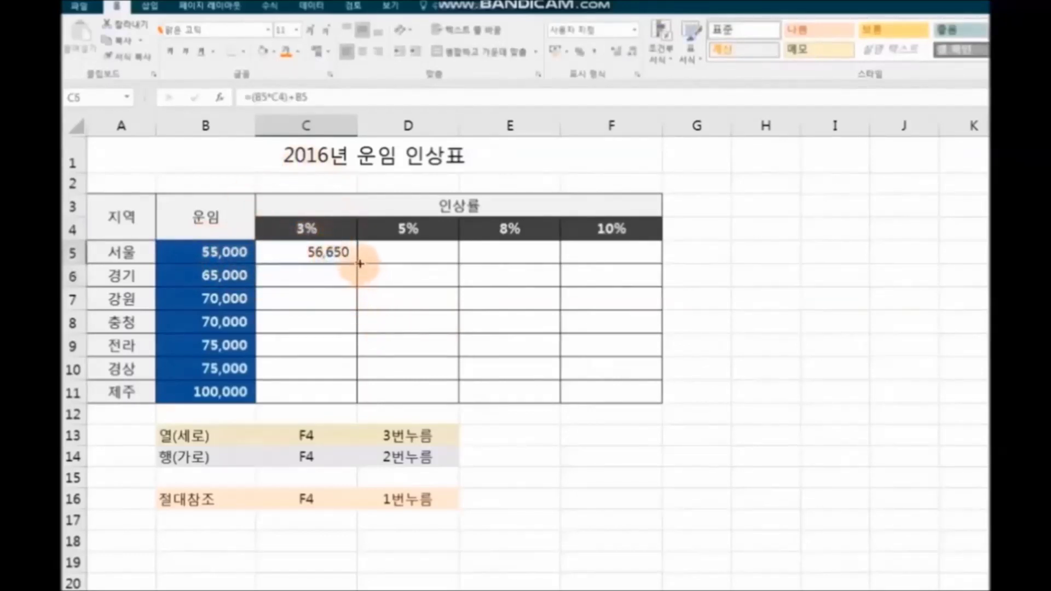
drag(377, 263, 657, 264)
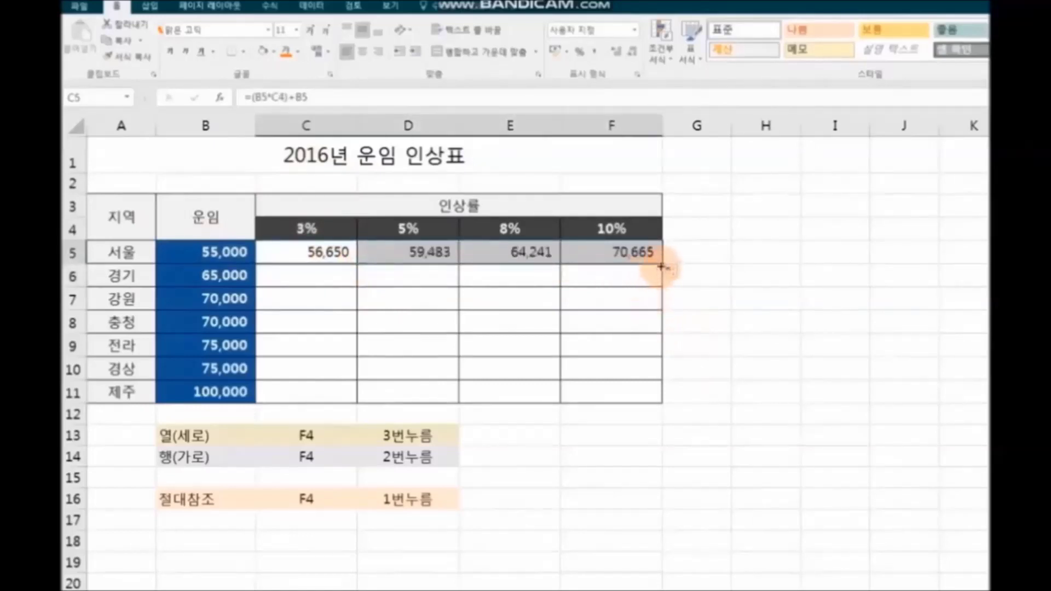
drag(662, 266, 666, 400)
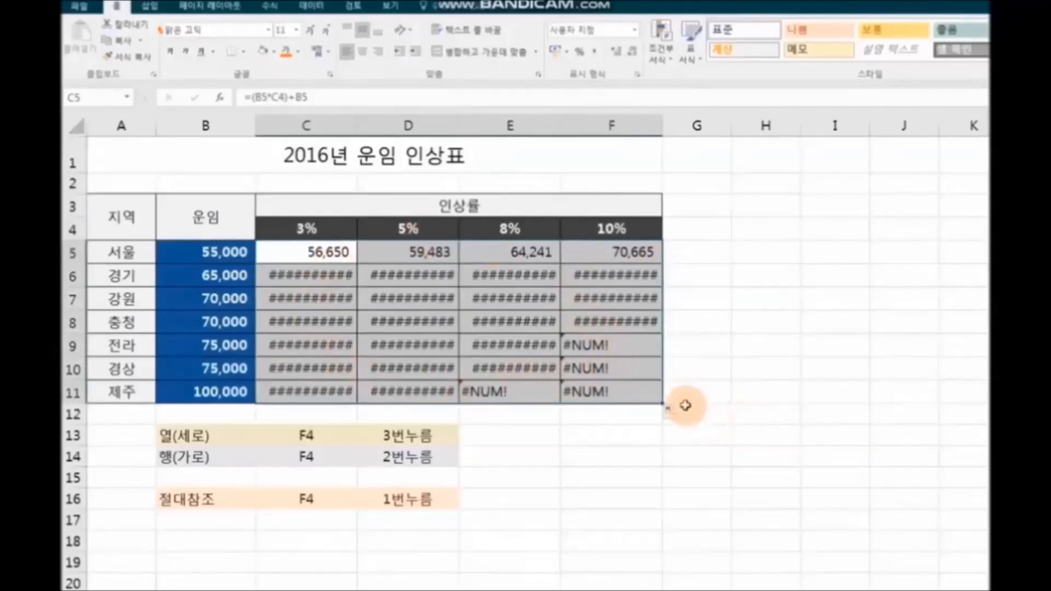
Clear the filled results in D5:F11 and C6:C11, keeping only the formula in C5
click(321, 258)
drag(415, 254, 602, 390)
key(Delete)
drag(321, 274, 338, 390)
key(Delete)
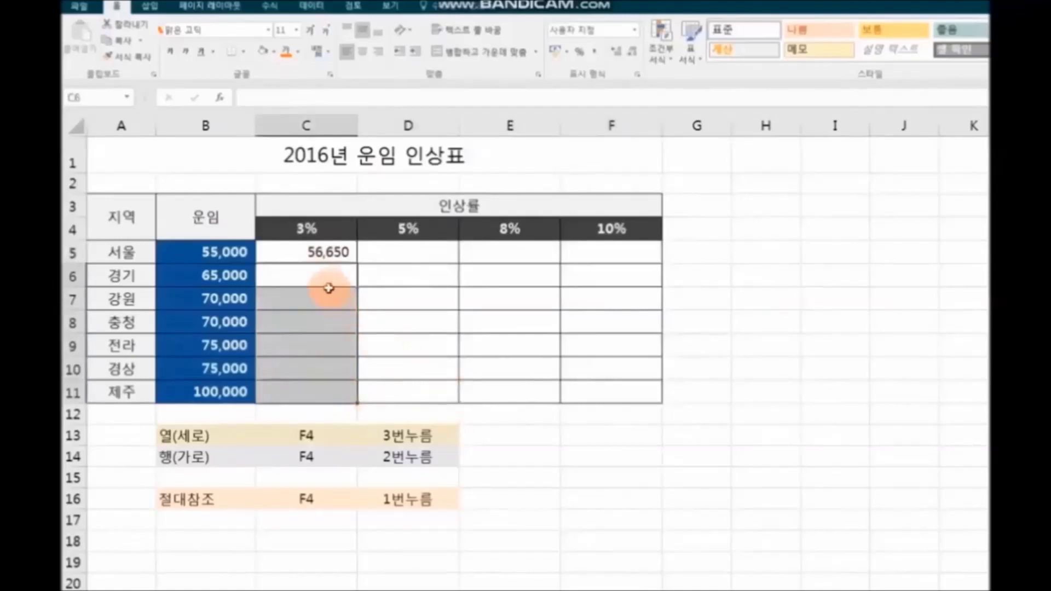
Change the formula in C5 to use mixed references: =($B5*C$4)+$B5
click(328, 256)
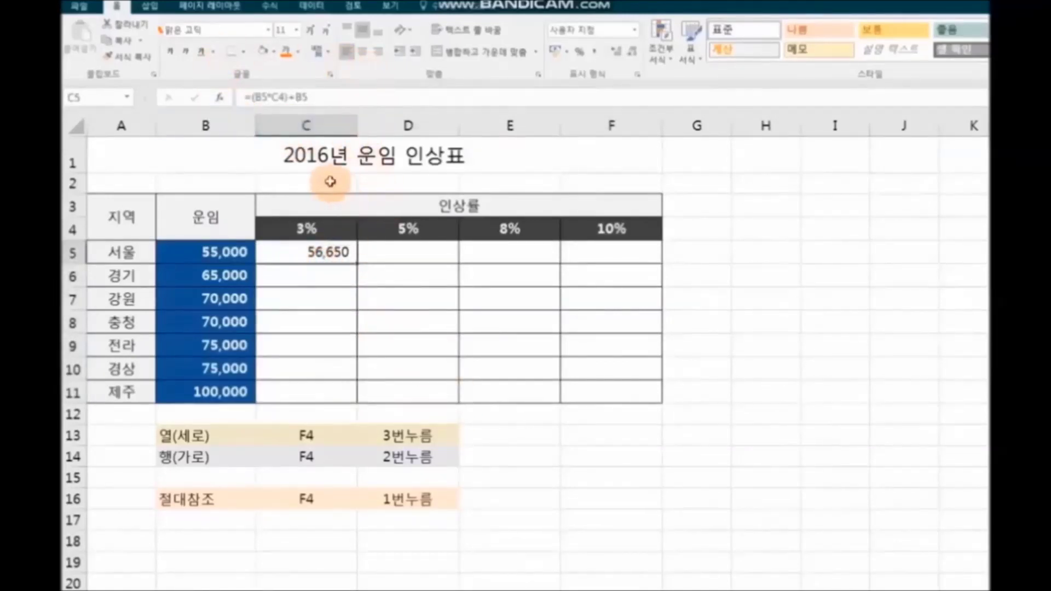
click(265, 98)
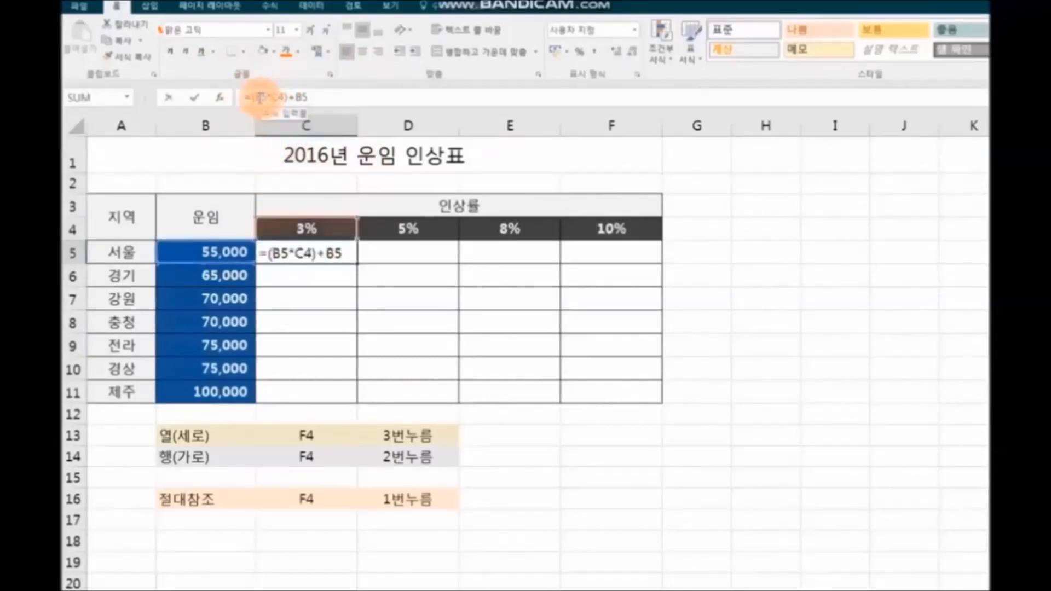
double_click(260, 98)
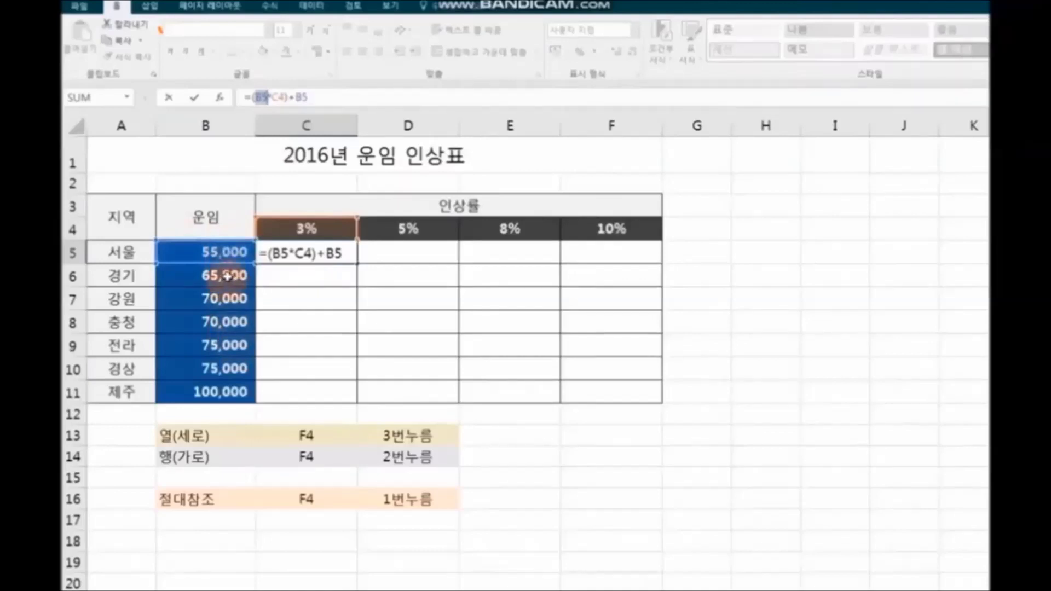
key(F4)
key(F4)
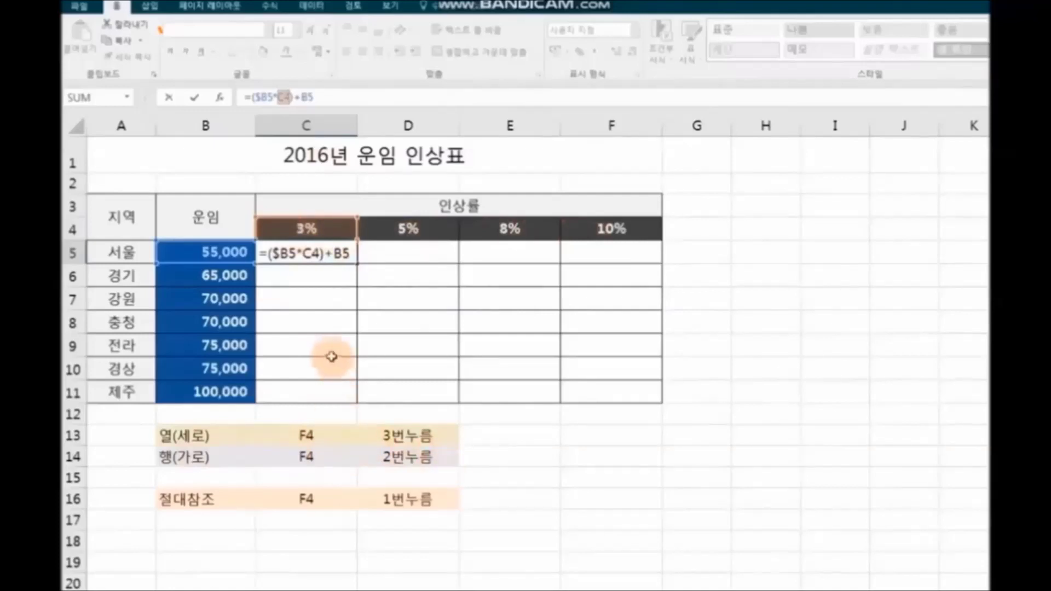
key(F4)
key(F4)
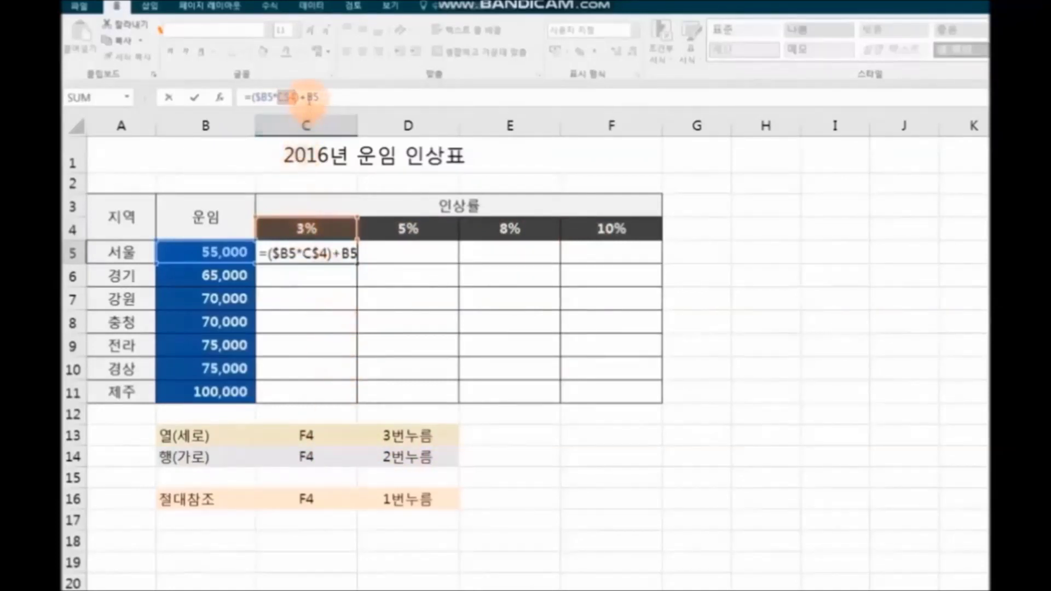
drag(308, 98, 261, 249)
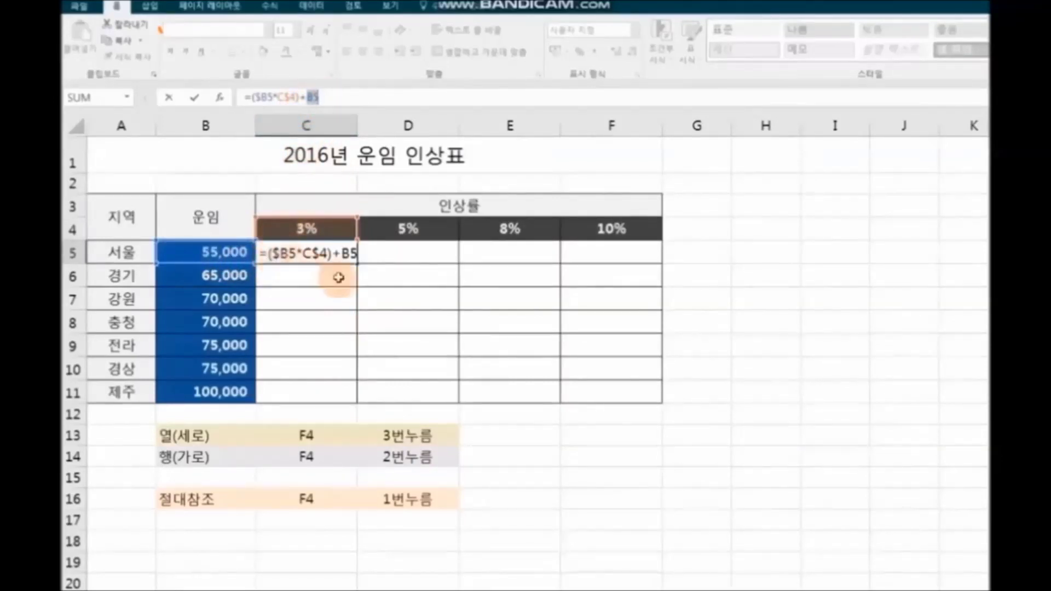
key(F4)
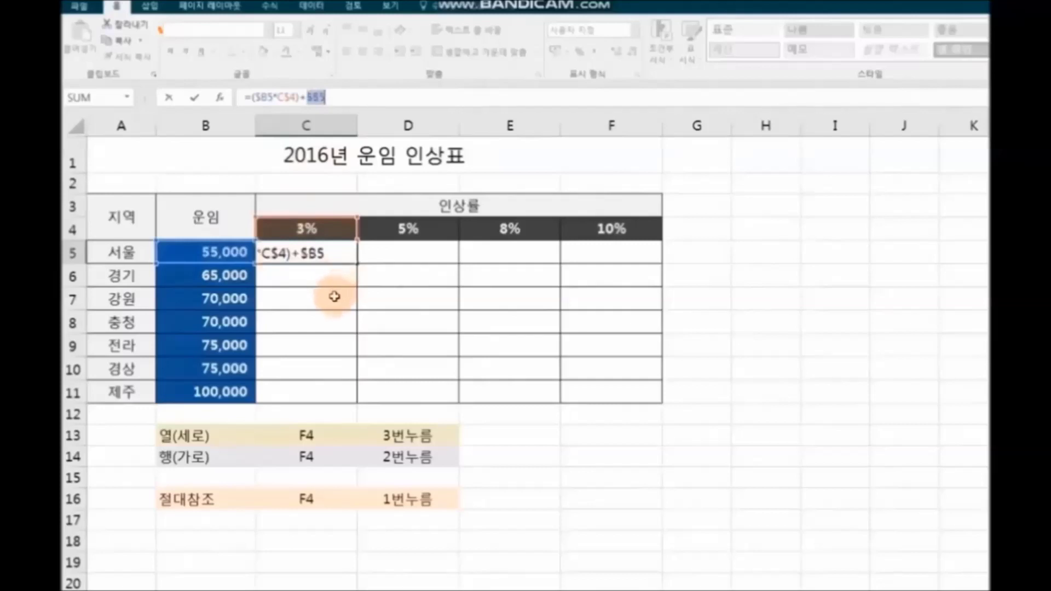
key(Return)
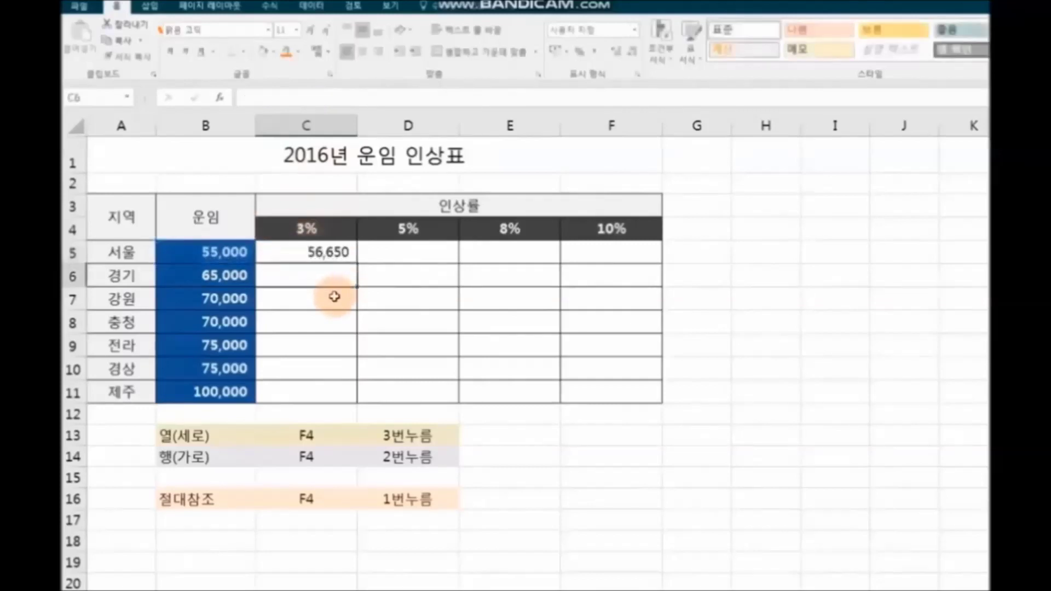
Fill the mixed-reference formula from C5 across to F5 and down through row 11
click(310, 254)
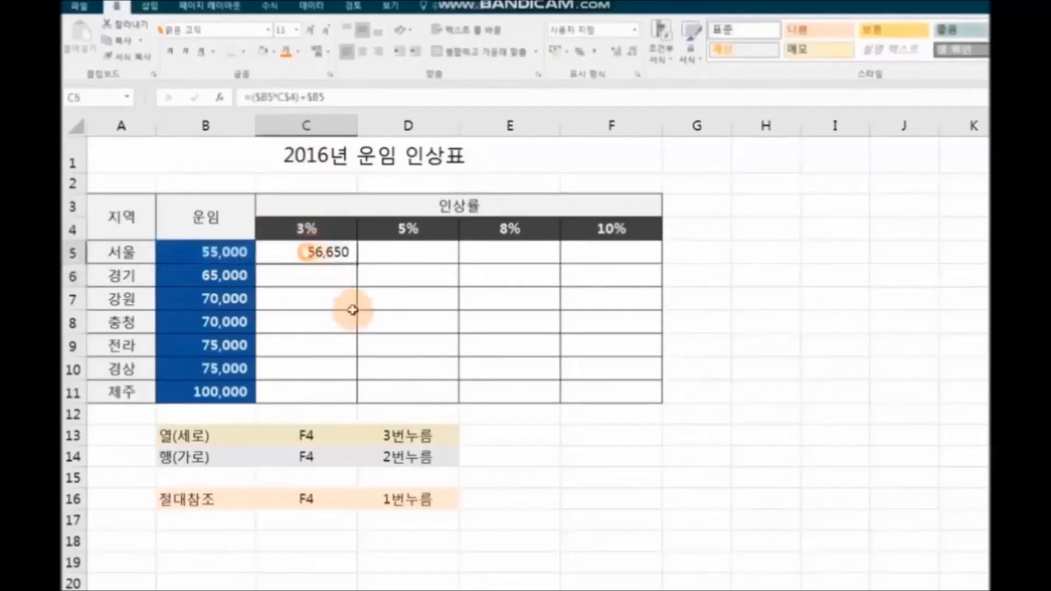
drag(359, 266, 630, 263)
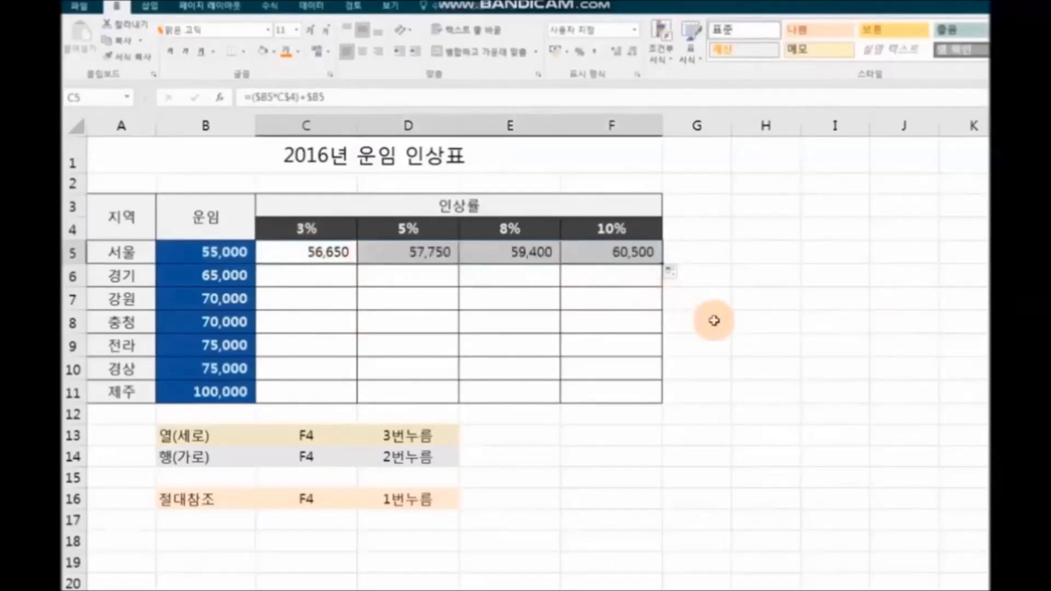
drag(662, 266, 664, 401)
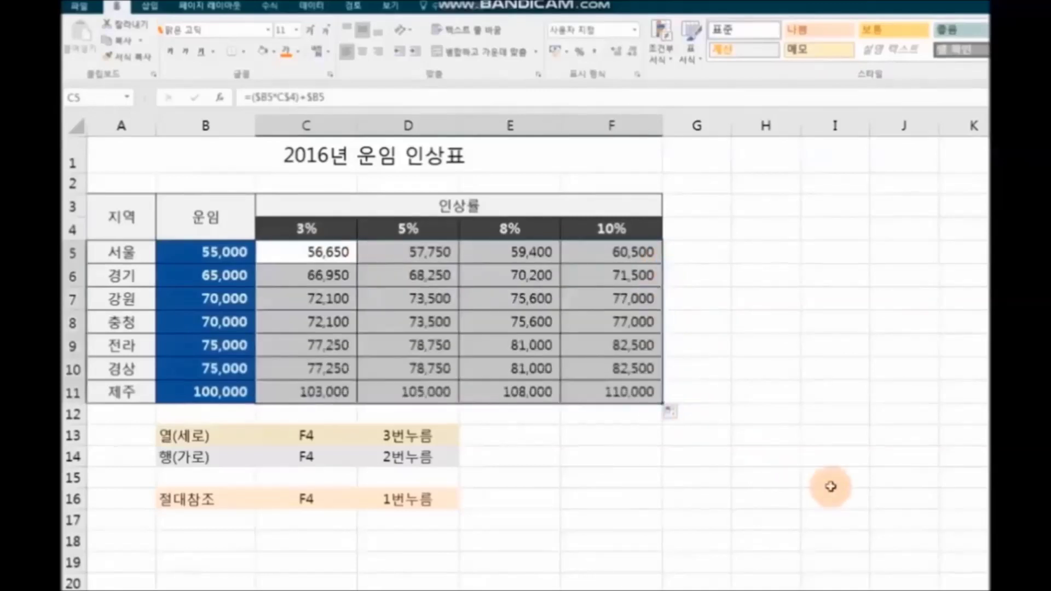
click(876, 496)
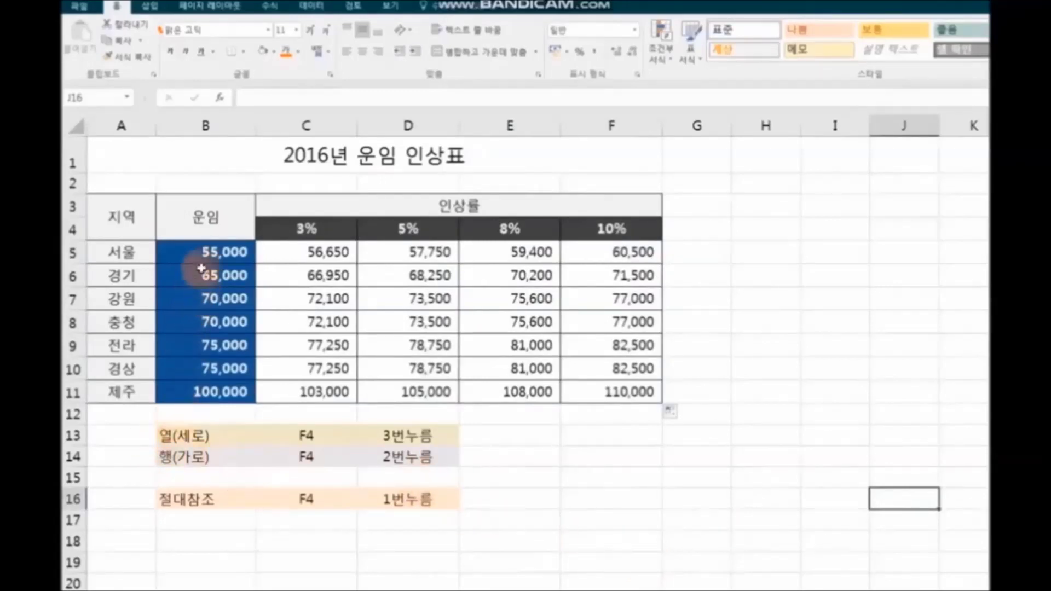
click(420, 435)
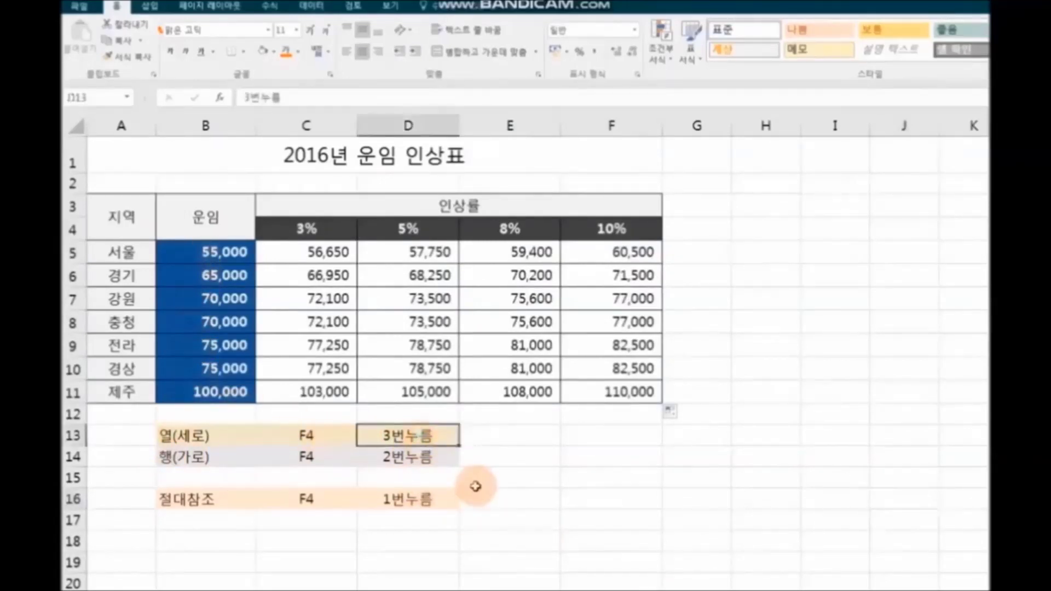
click(296, 236)
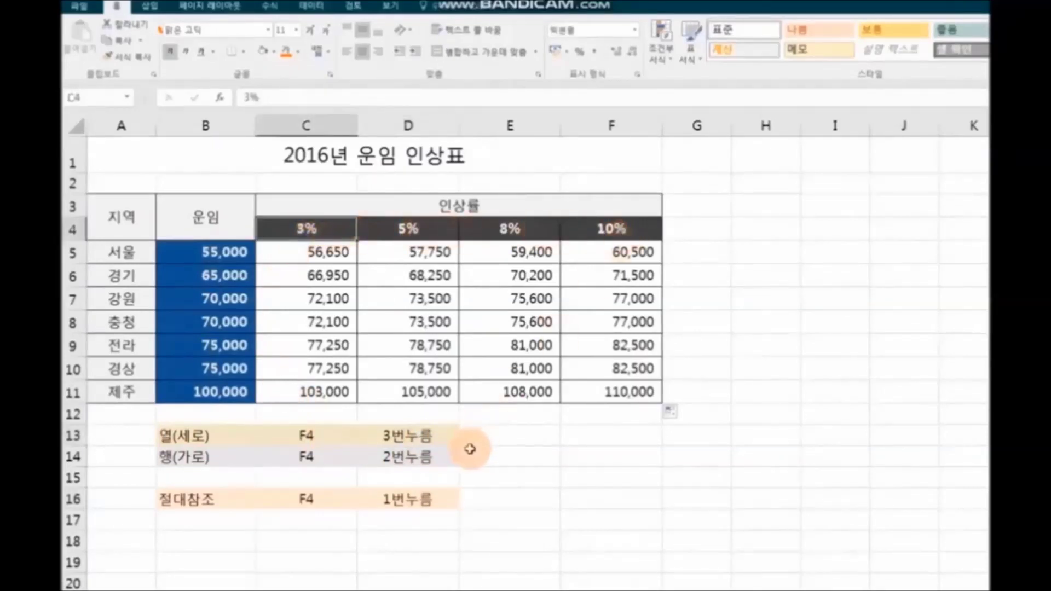
click(426, 457)
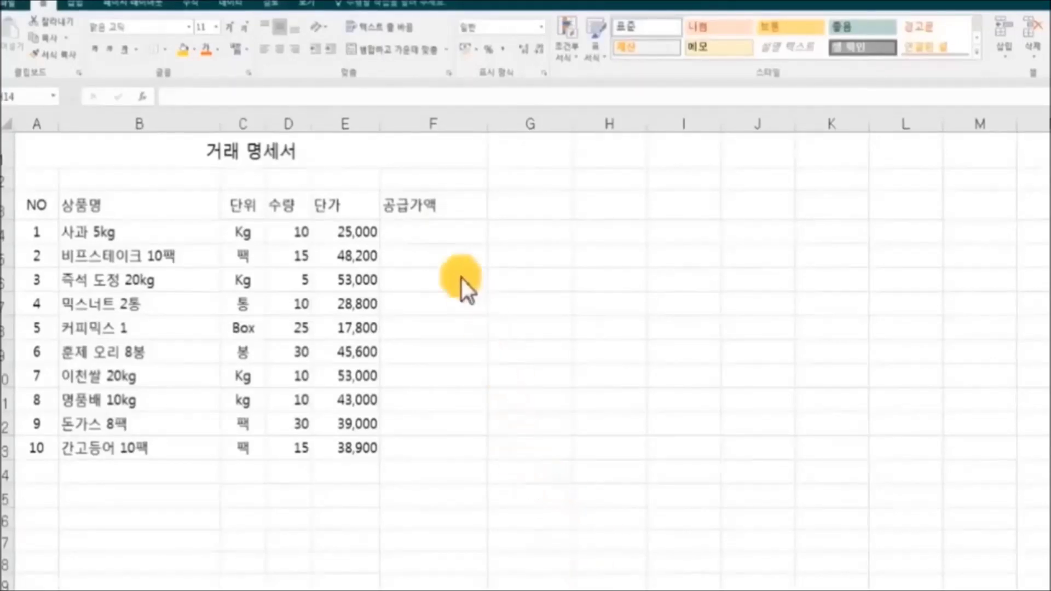
Calculate the 공급가액 in F4 with the formula =D4*E4 and fill it down through F13
click(416, 233)
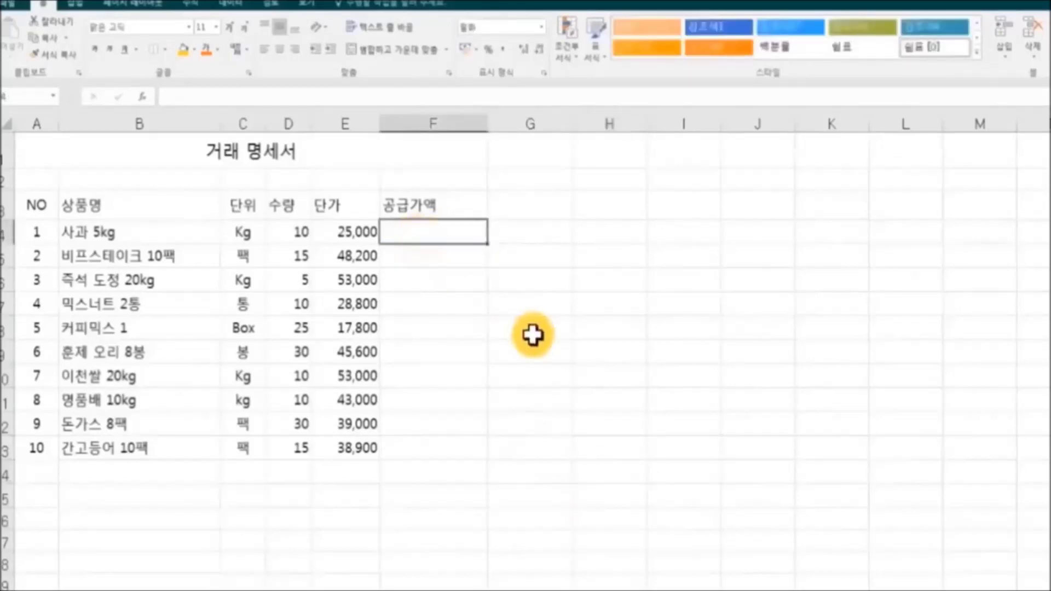
text(=)
click(298, 233)
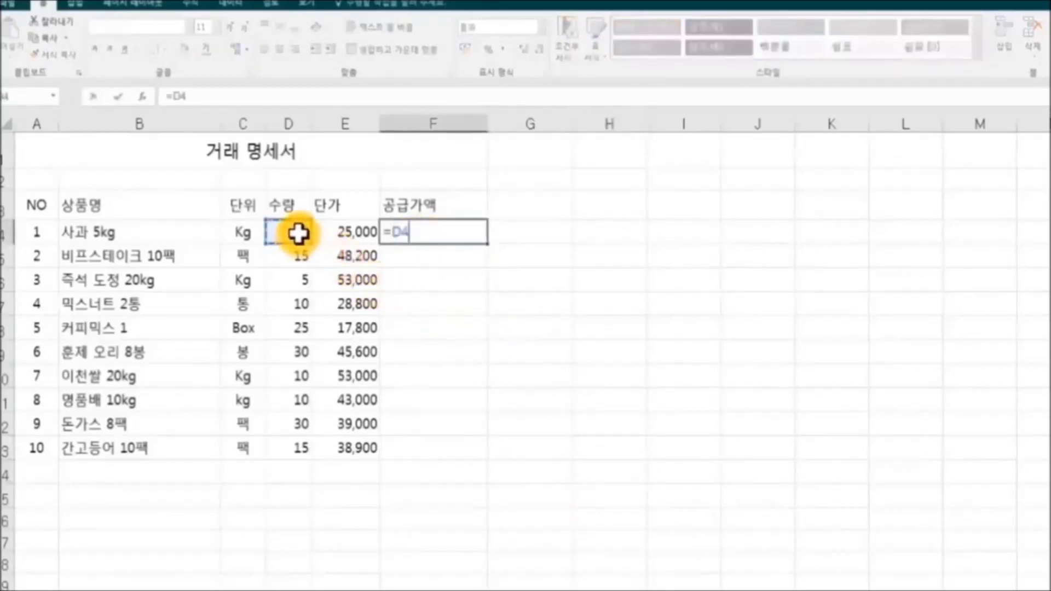
text(*)
click(362, 232)
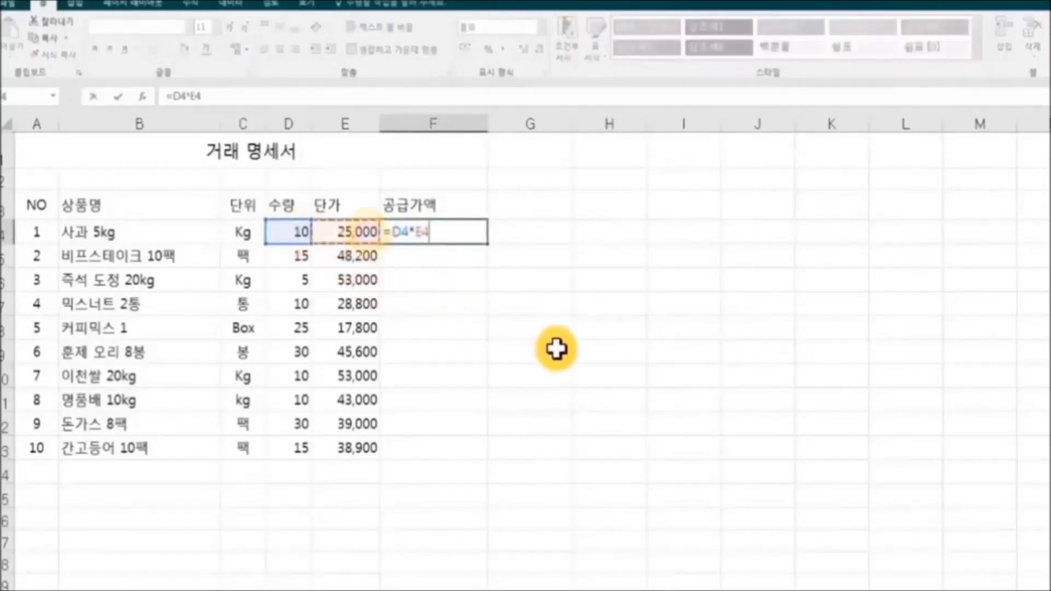
key(Return)
click(458, 230)
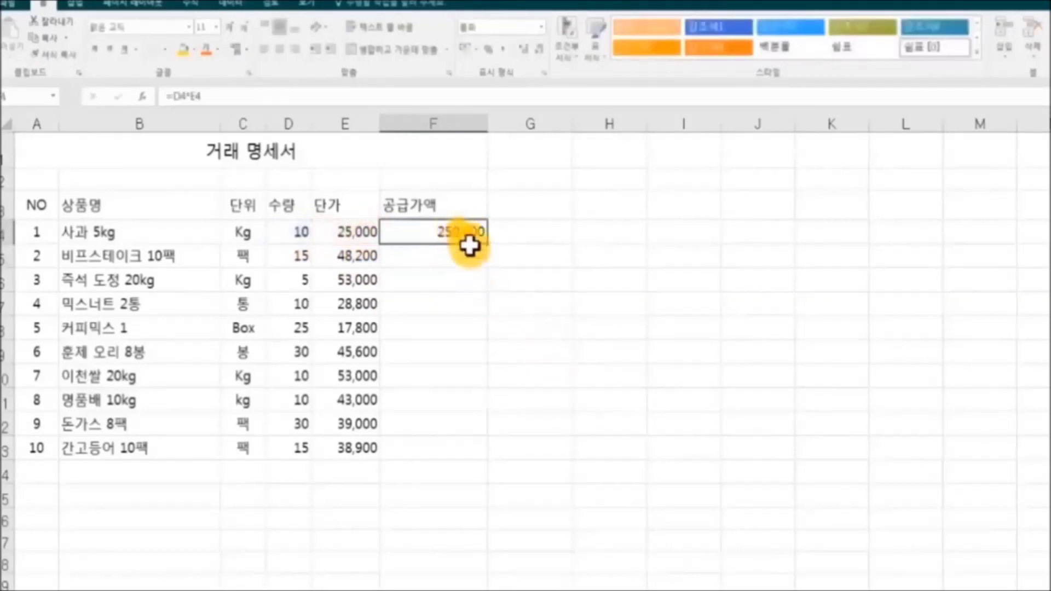
drag(489, 247, 482, 460)
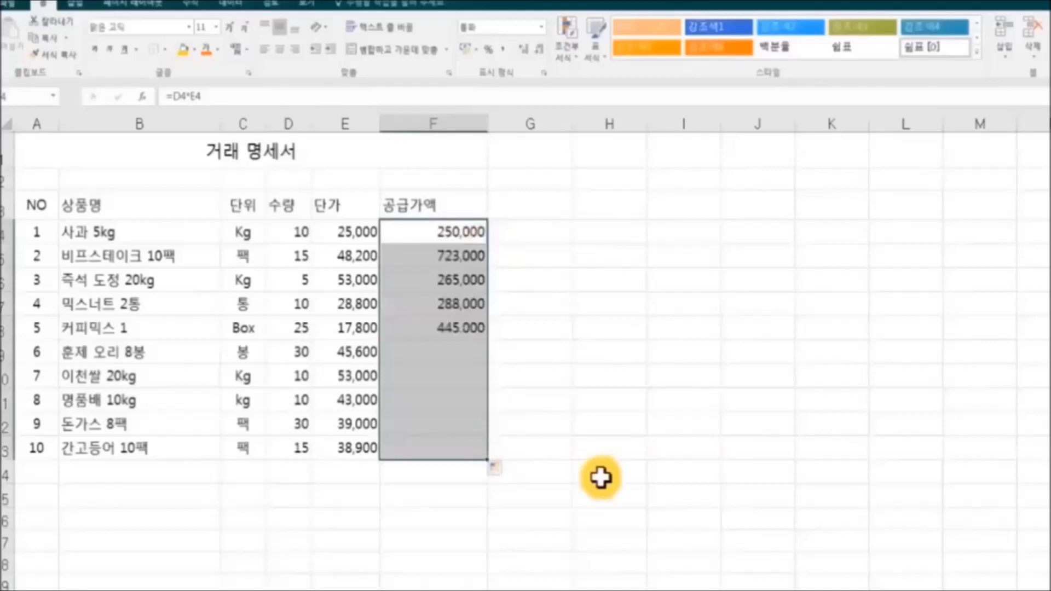
click(650, 472)
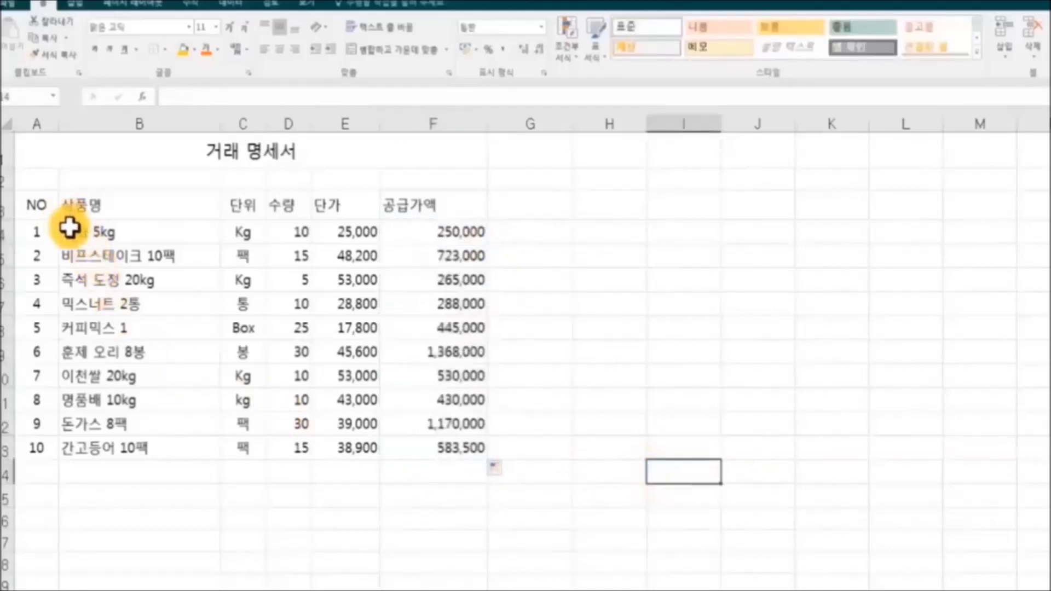
Apply all borders to the transaction table range A3:F13
mouse_move(46, 212)
mouse_down()
mouse_move(422, 263)
mouse_move(441, 457)
mouse_up()
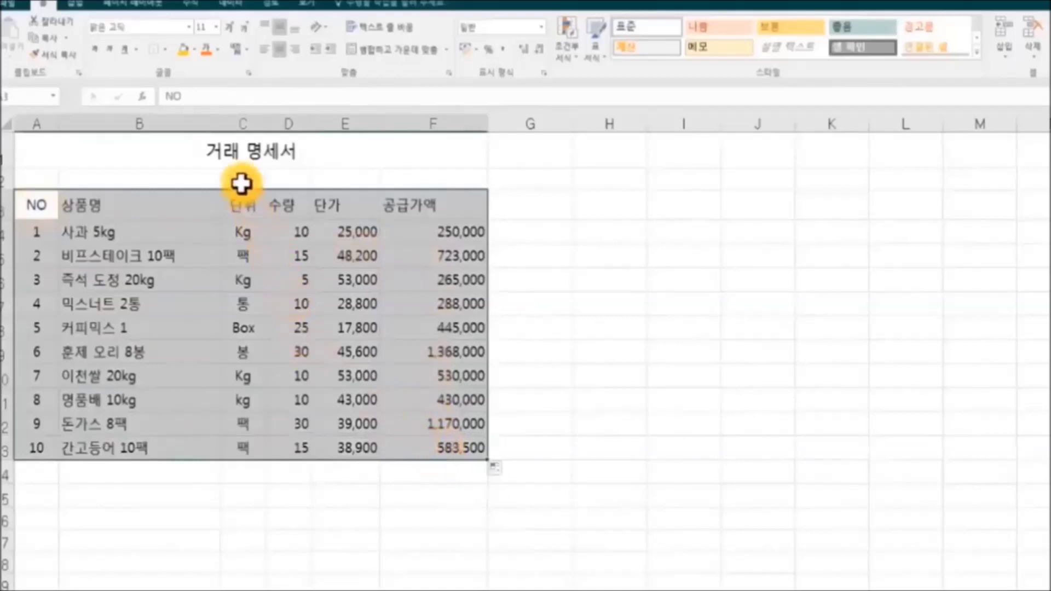
click(167, 50)
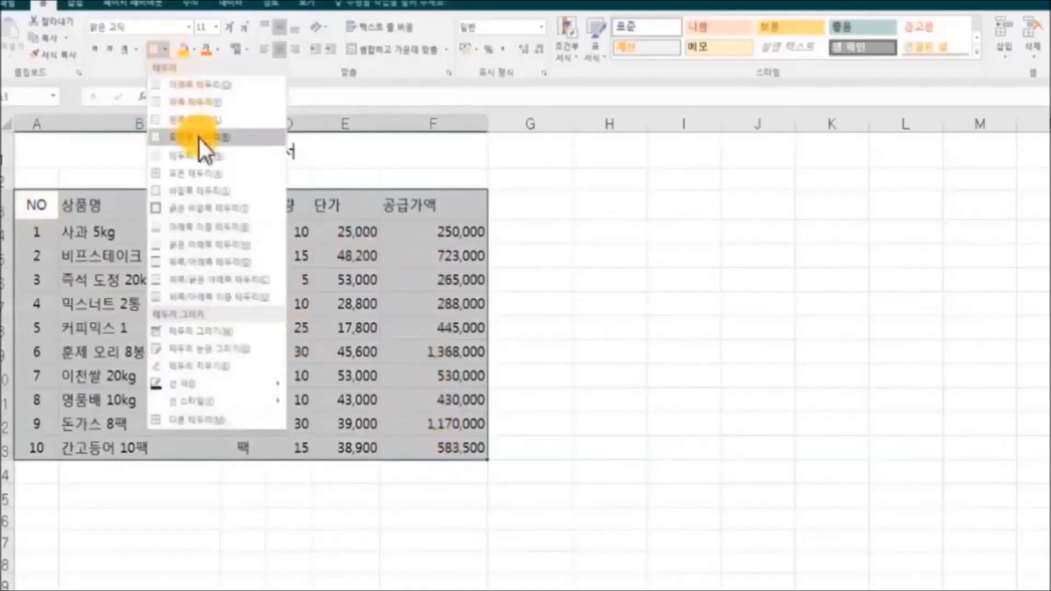
click(208, 172)
click(619, 302)
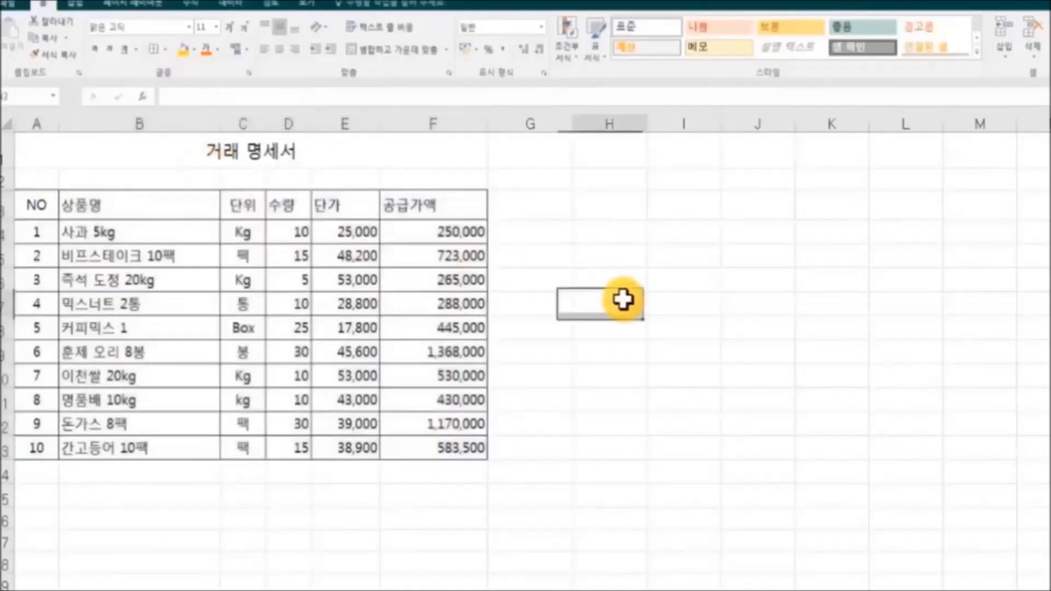
Center the header row A3:F3 horizontally and fill it with light blue
drag(38, 204, 396, 206)
click(282, 53)
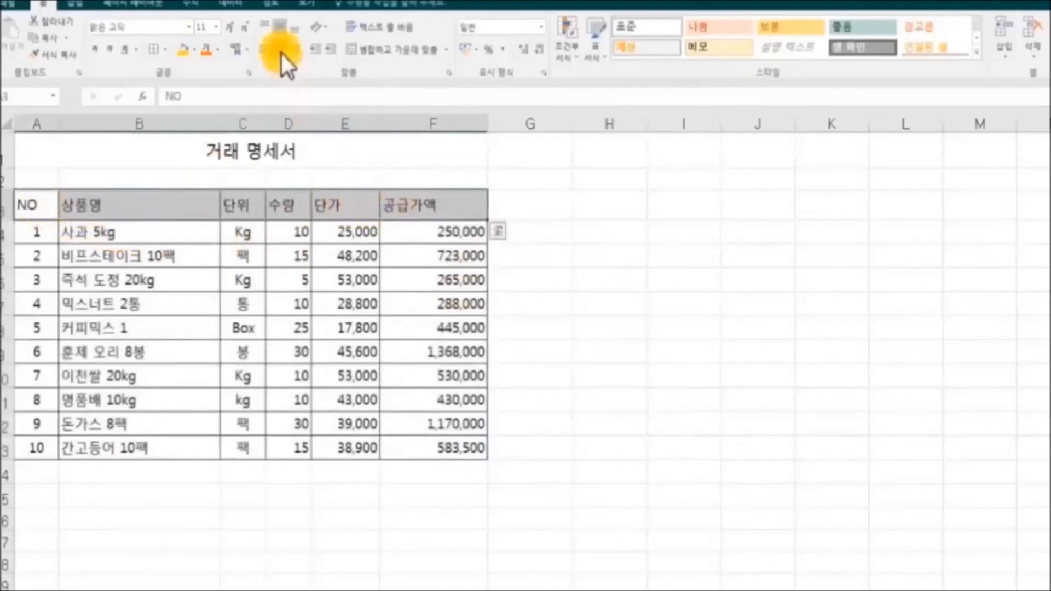
click(282, 54)
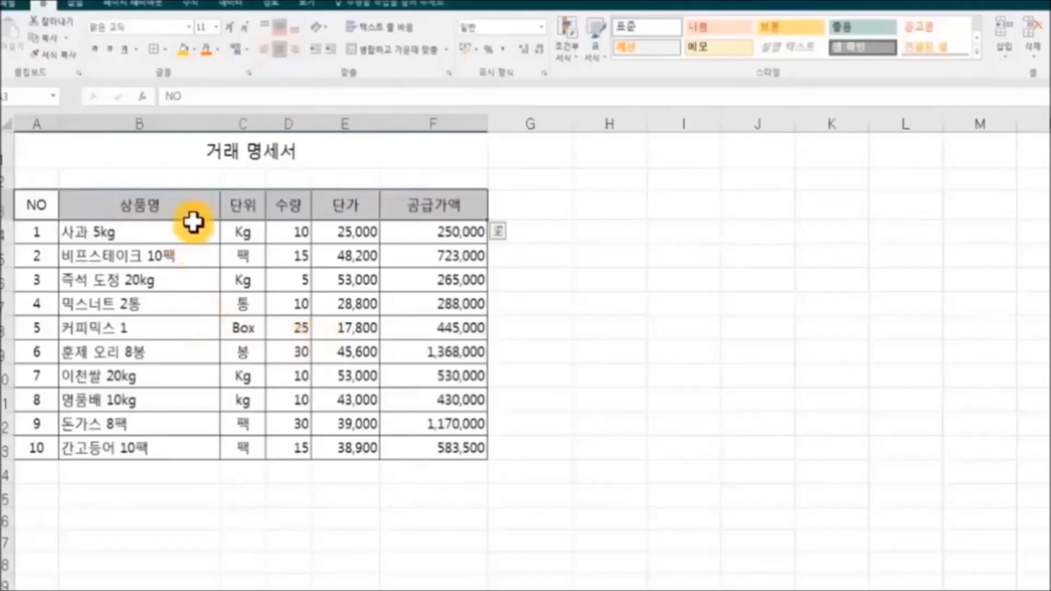
click(195, 52)
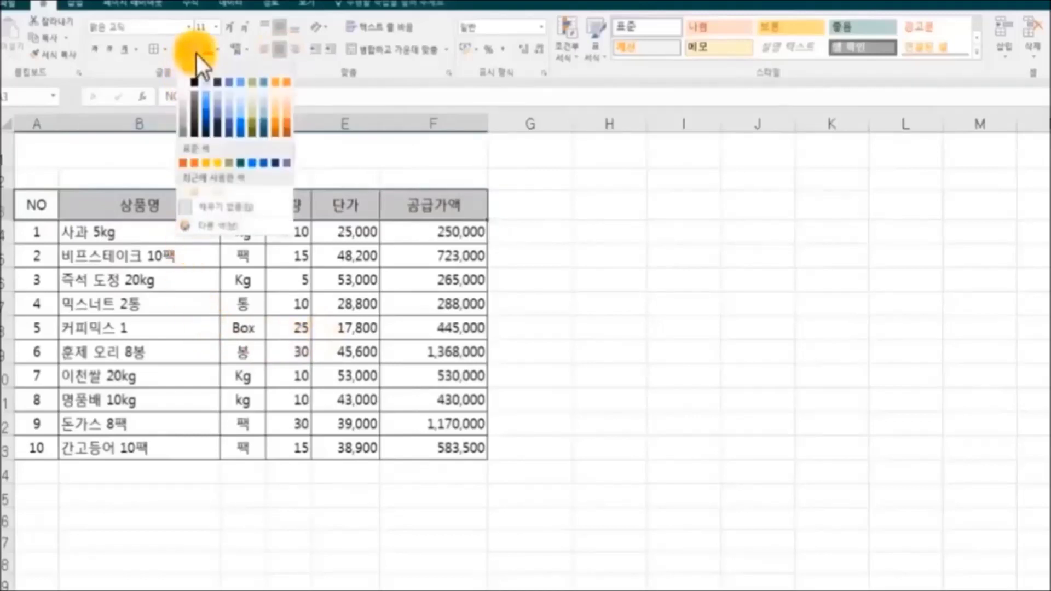
click(241, 102)
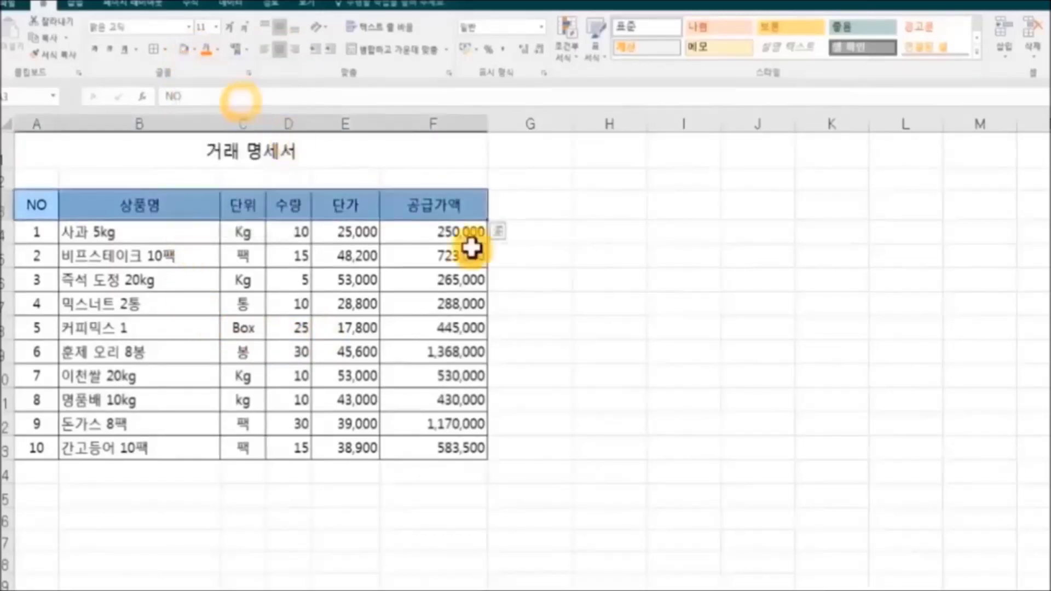
click(655, 326)
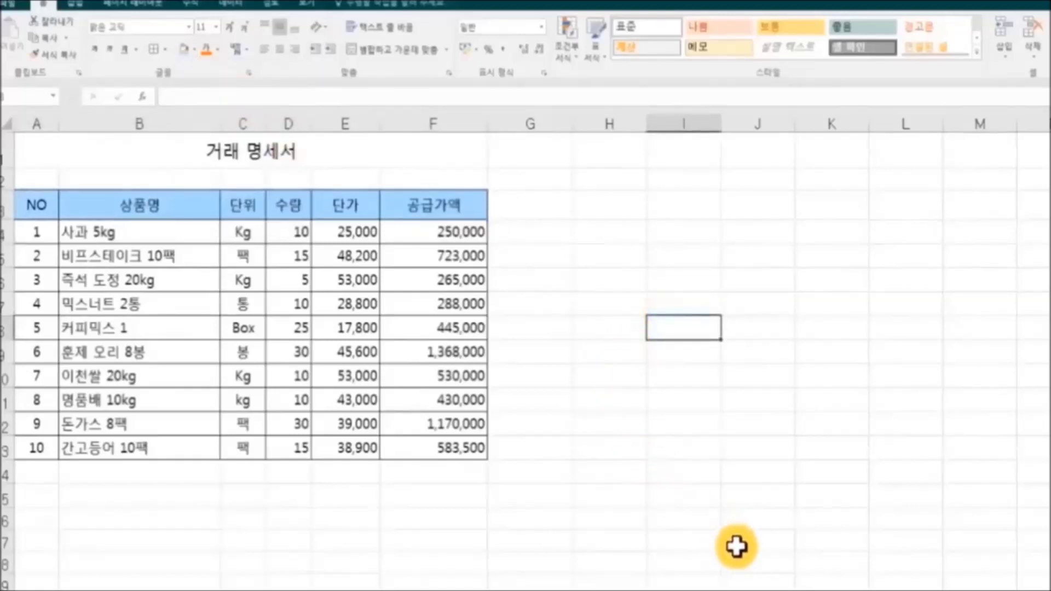
Fill the merged 거래 명세서 title cell with a light orange theme color
click(290, 157)
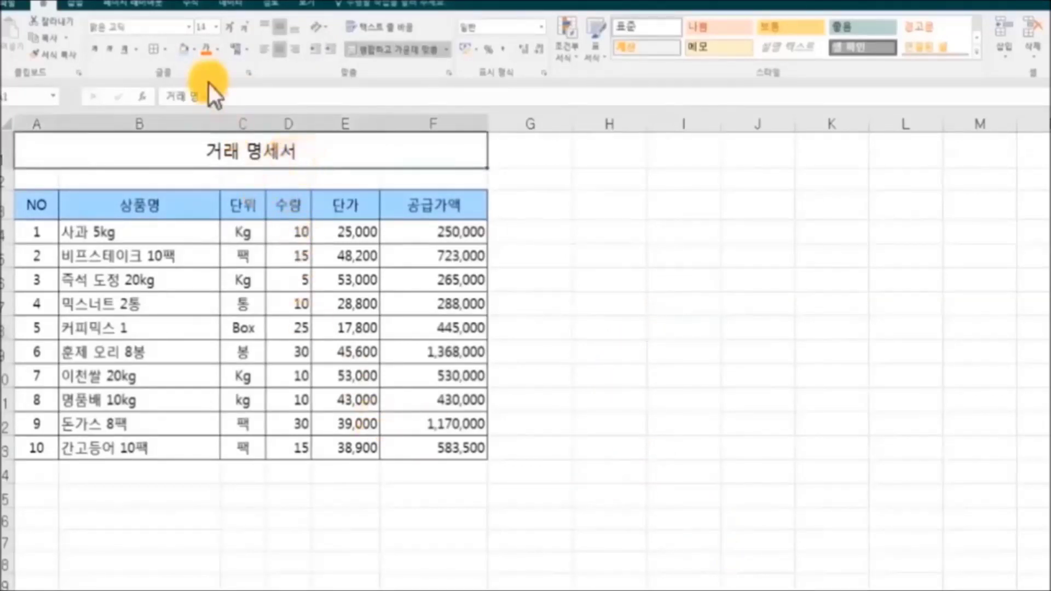
click(196, 51)
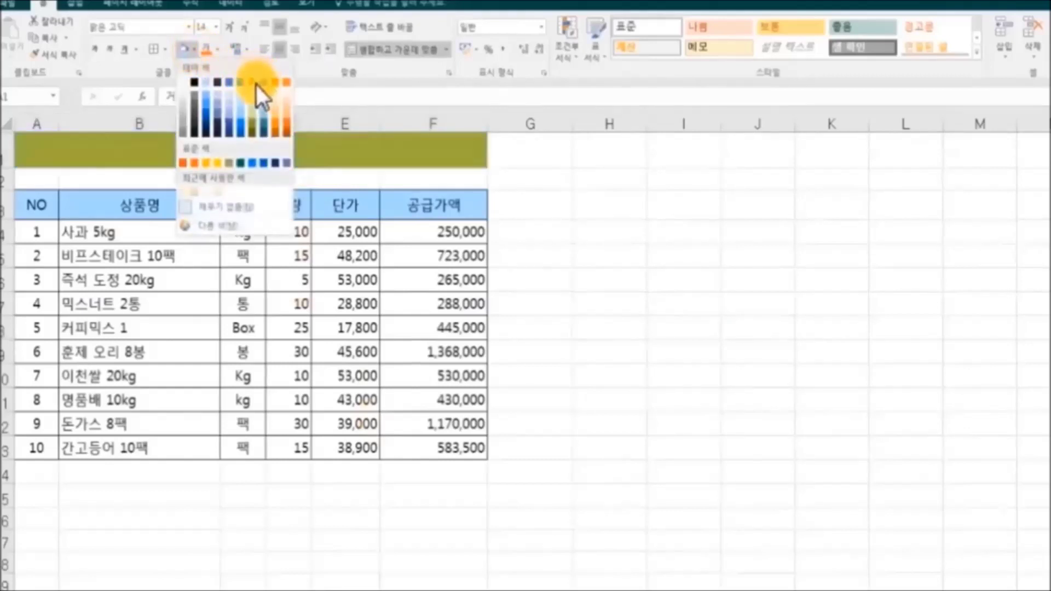
click(284, 94)
click(737, 344)
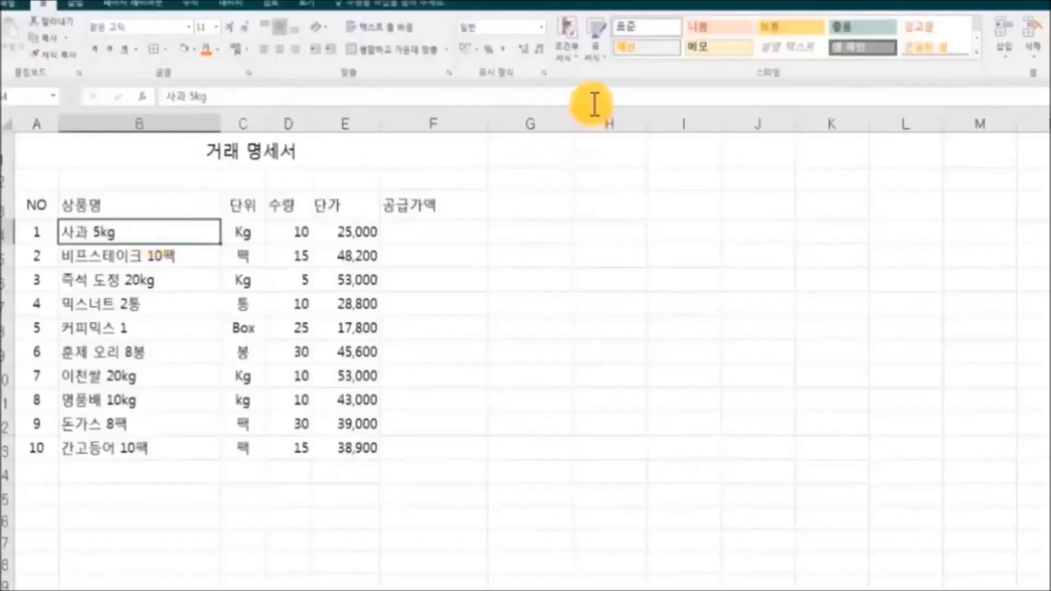
Format the range A3:F13 as a table with headers, using a blue medium table style
drag(28, 204, 425, 454)
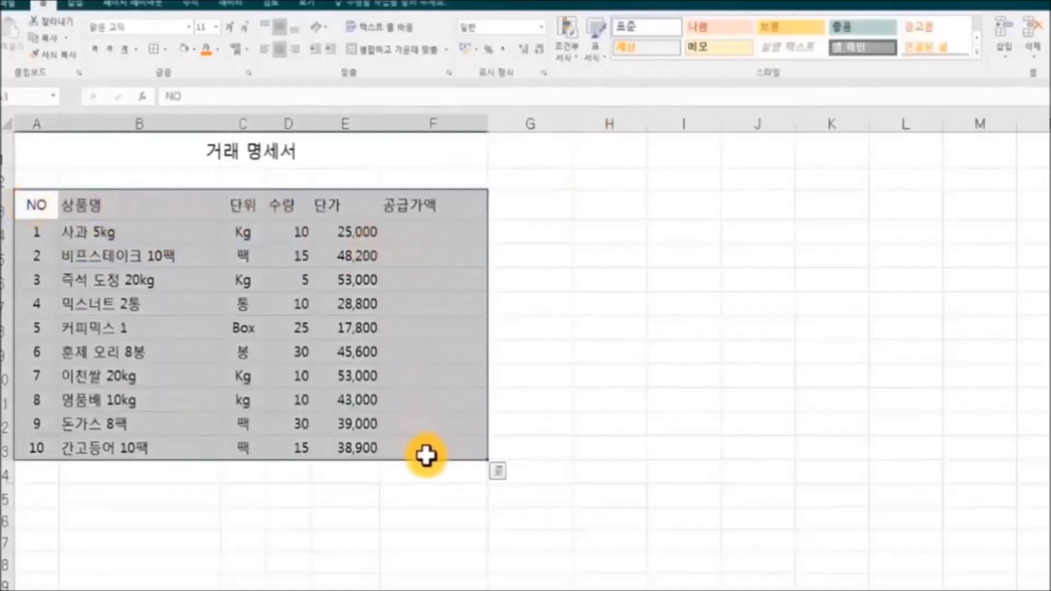
click(596, 54)
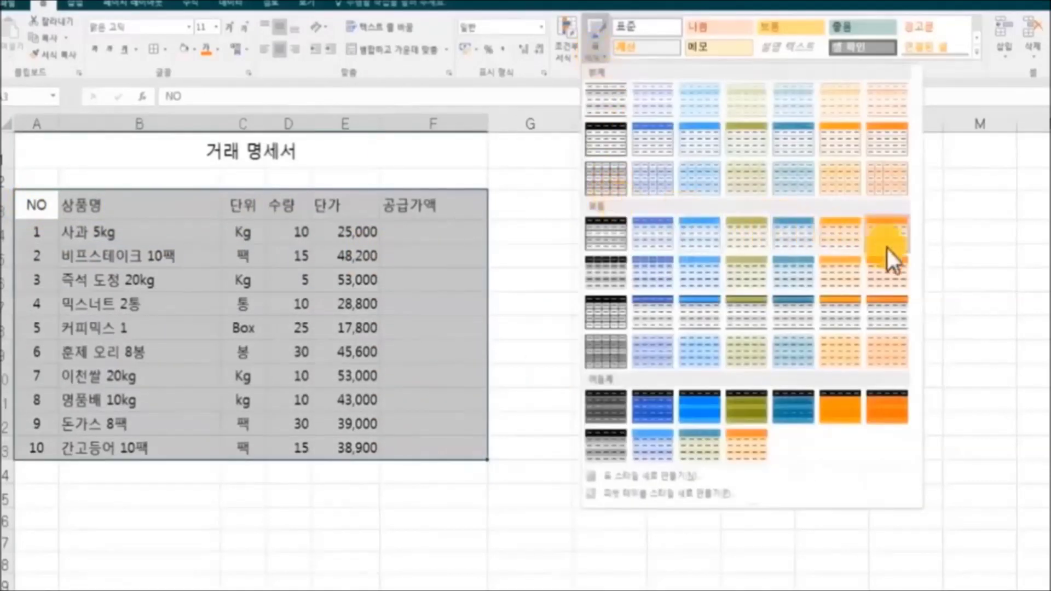
click(645, 275)
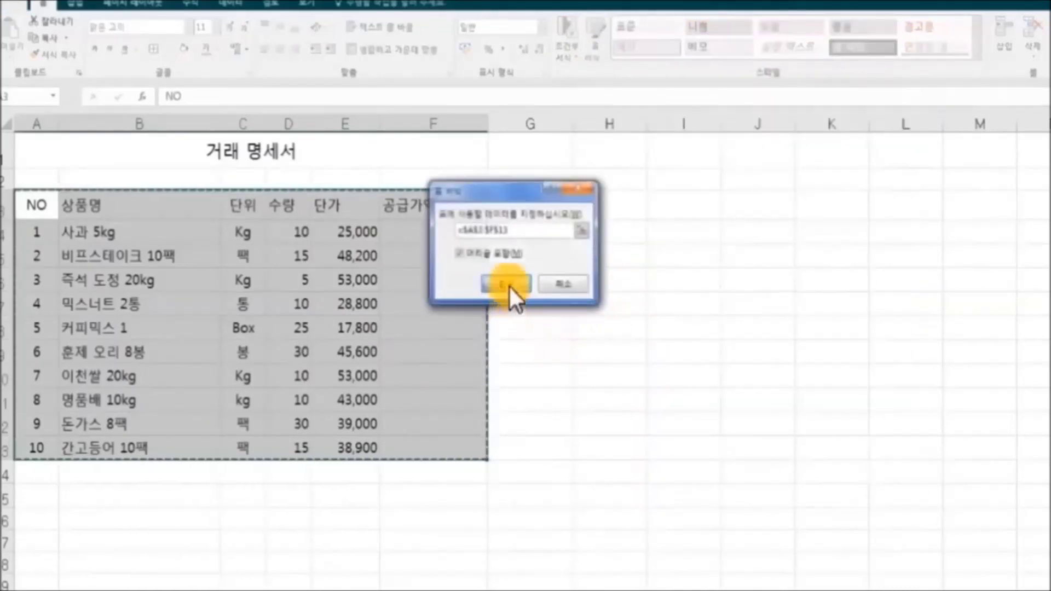
click(507, 285)
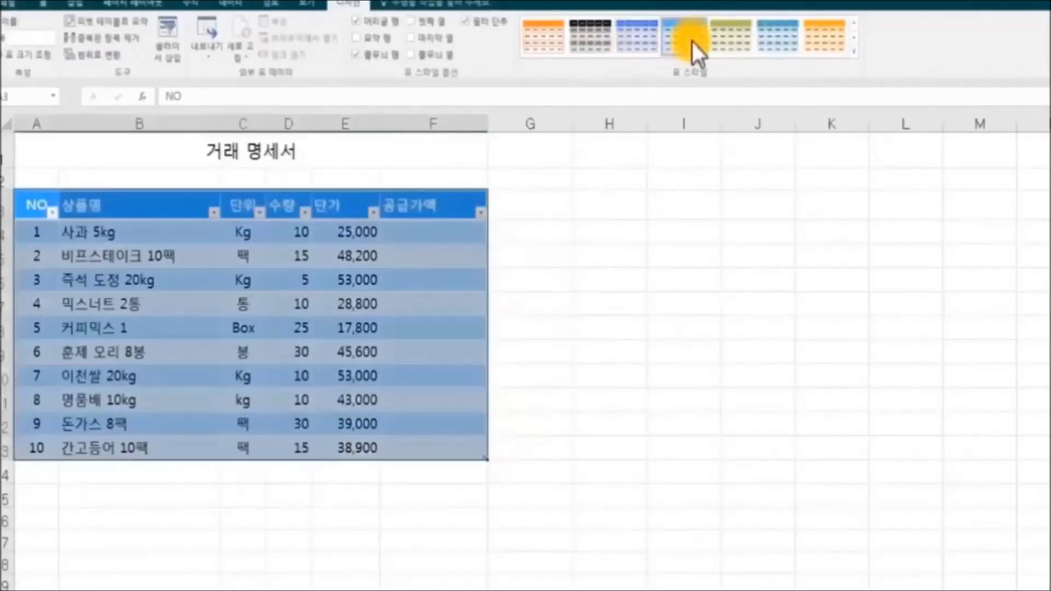
Try other colour variants of the table style, settle on the blue banded one, and turn off the header filter buttons
click(725, 41)
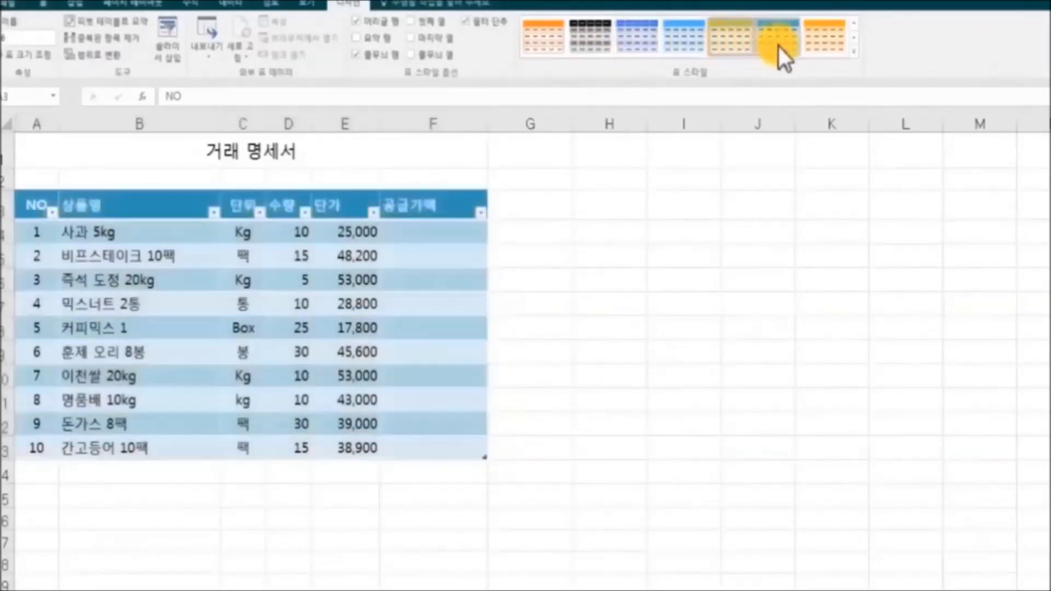
click(809, 38)
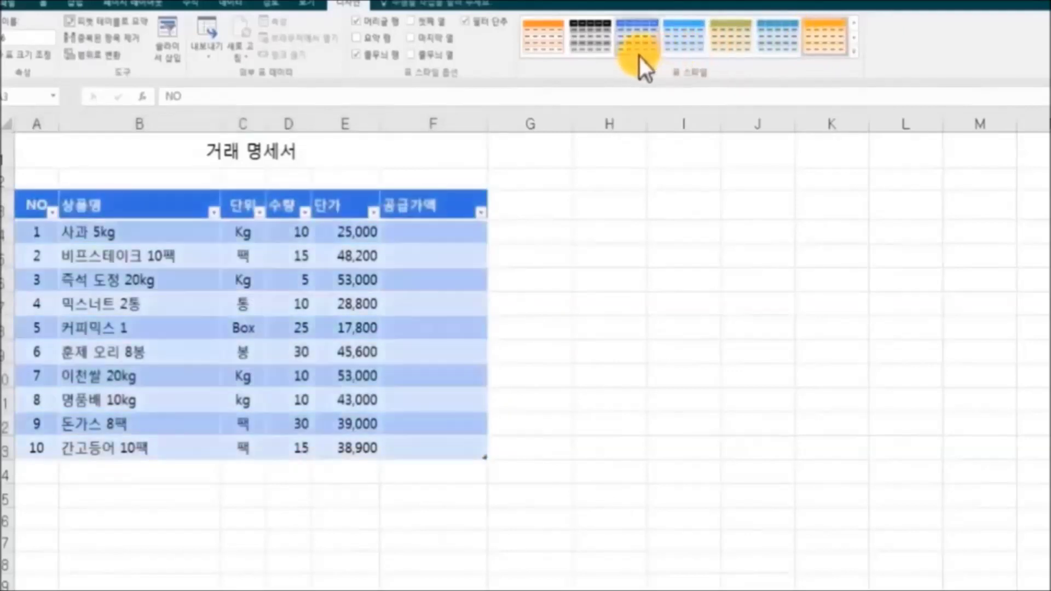
click(635, 46)
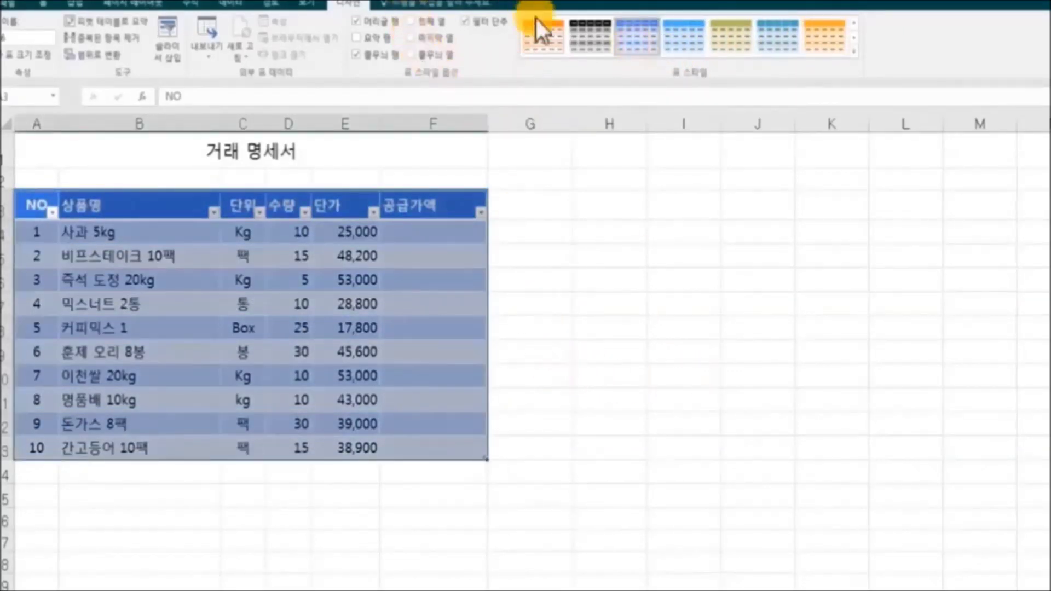
click(464, 22)
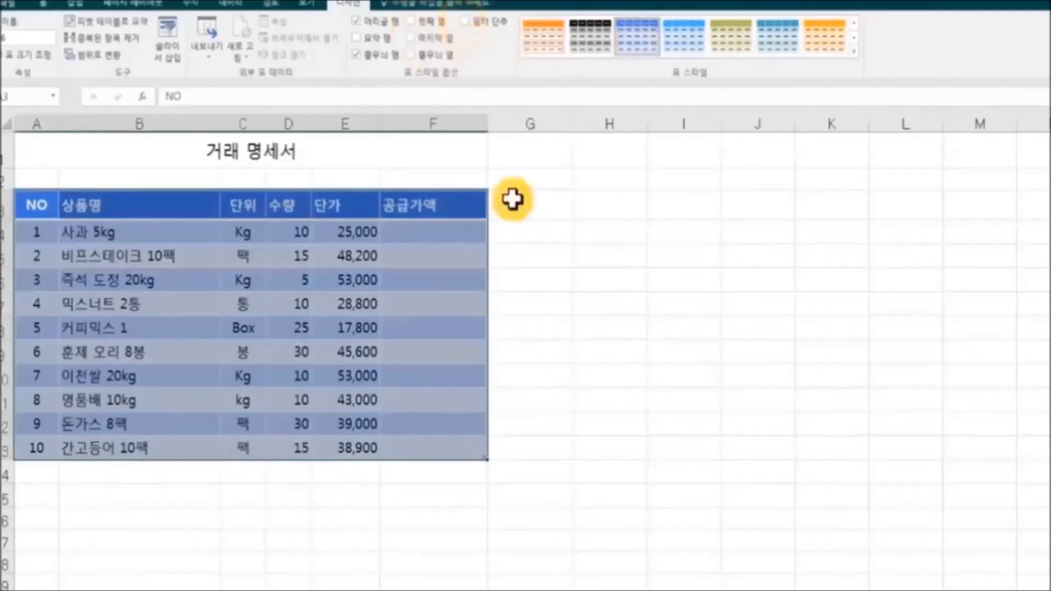
click(590, 333)
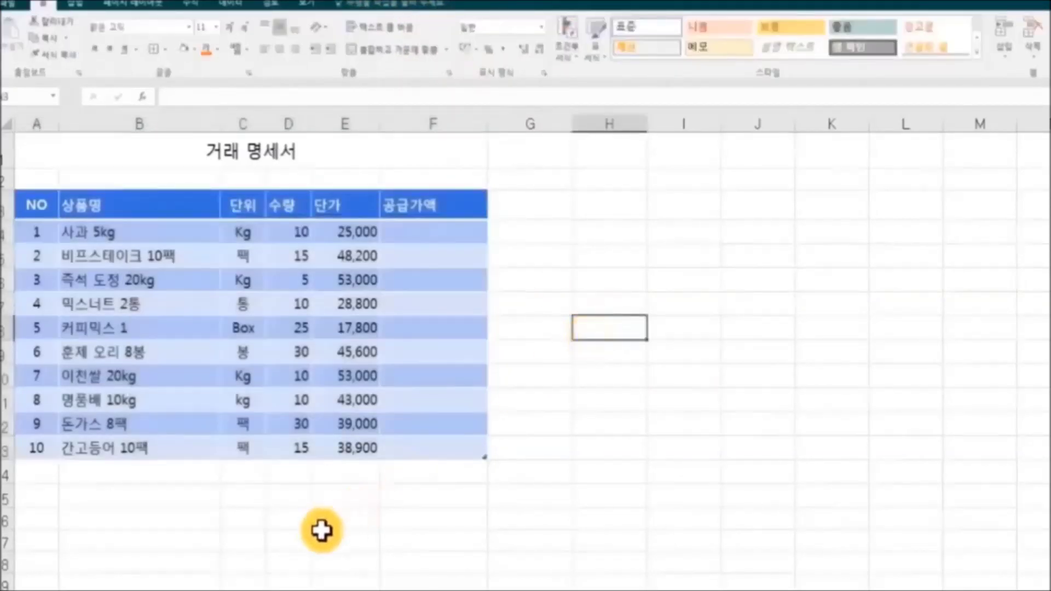
Center the header cells from 상품명 to 공급가액 (B3:F3) horizontally
drag(108, 205, 405, 202)
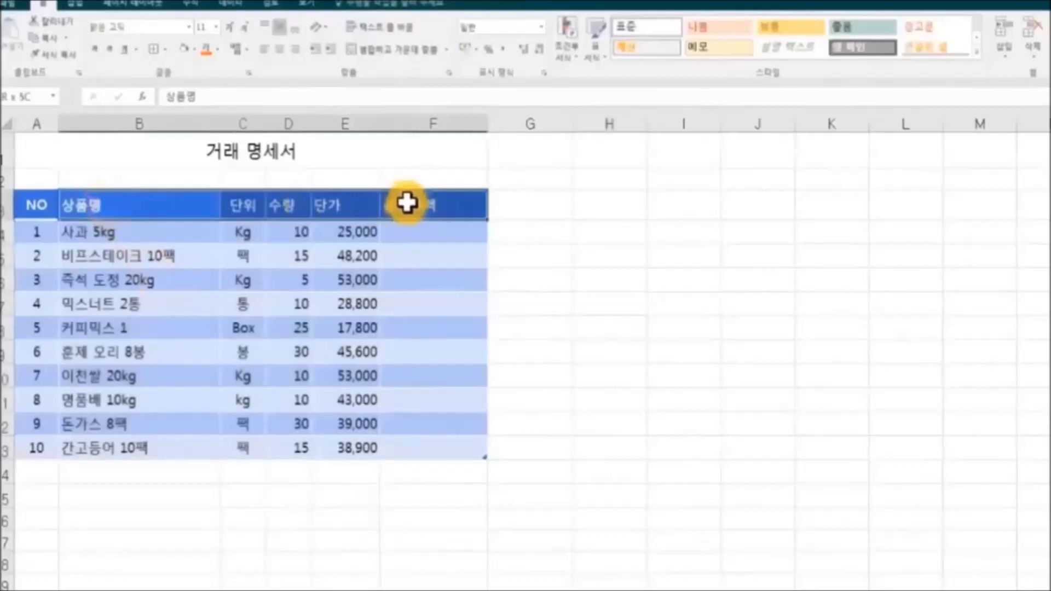
click(46, 3)
click(282, 47)
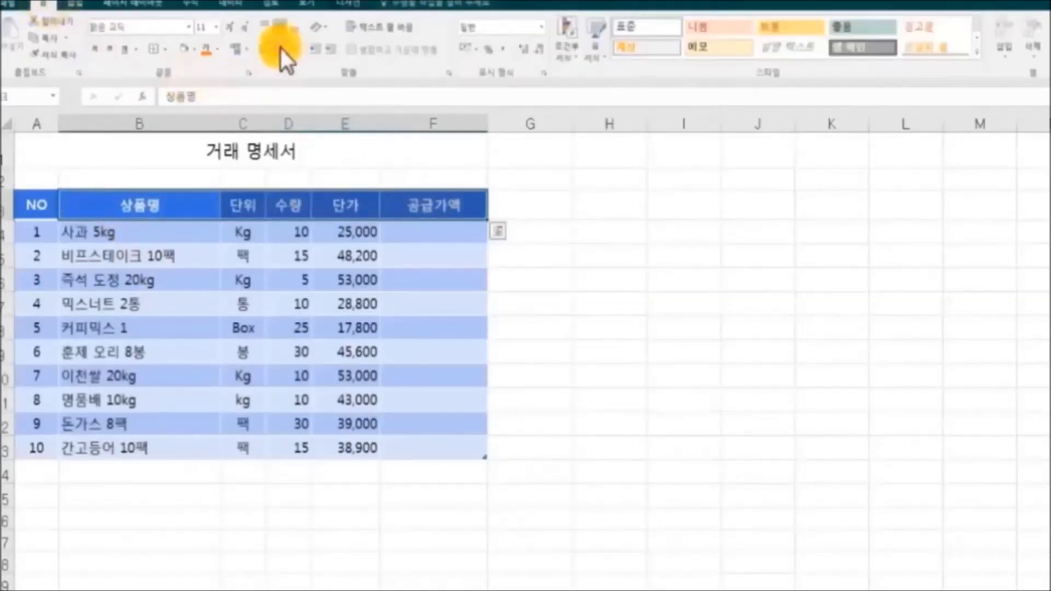
click(585, 274)
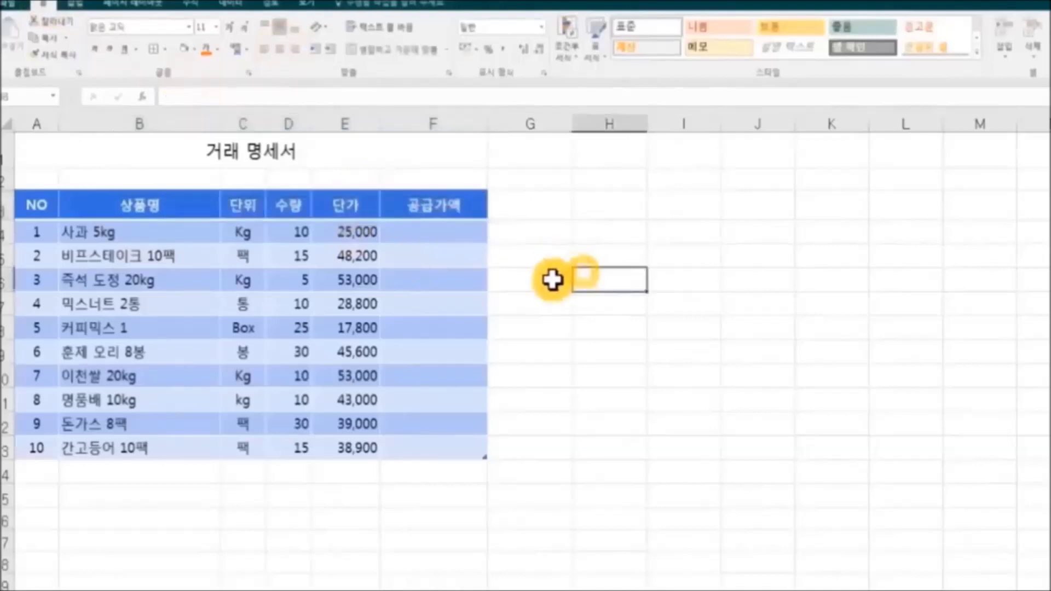
click(437, 230)
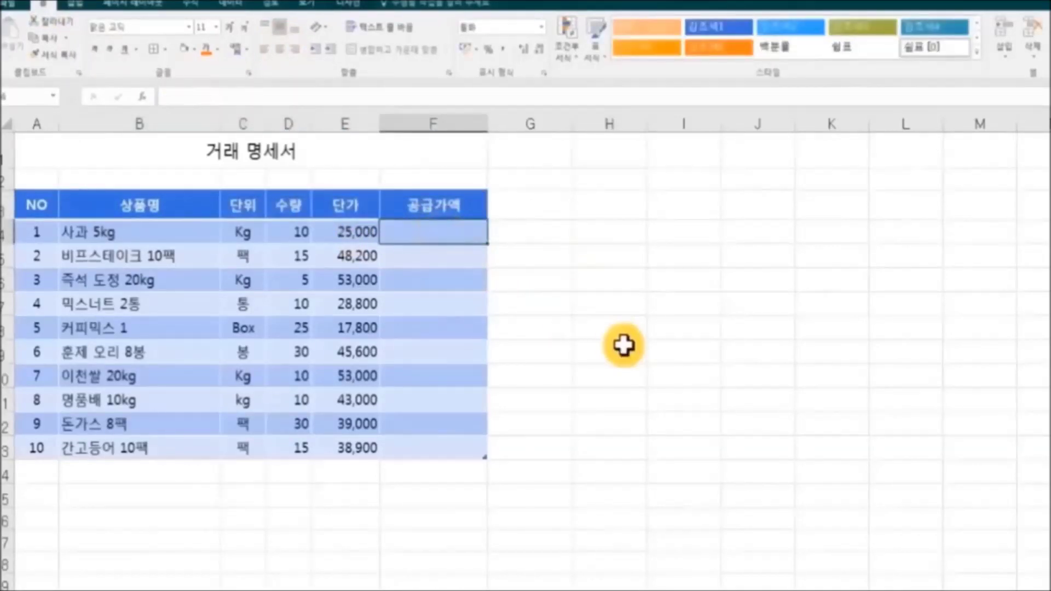
text(=)
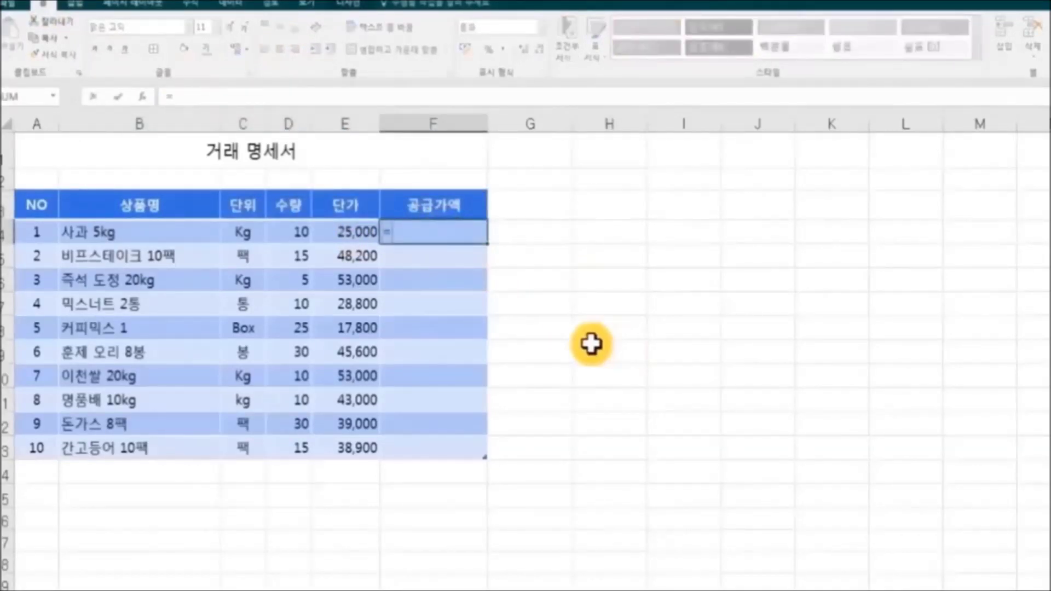
click(293, 230)
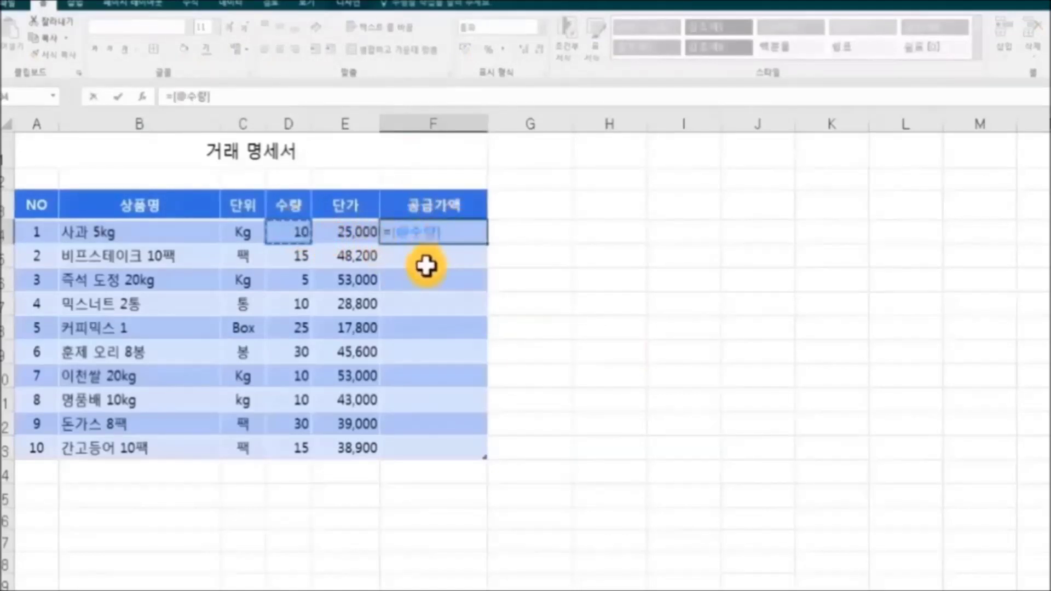
text(*)
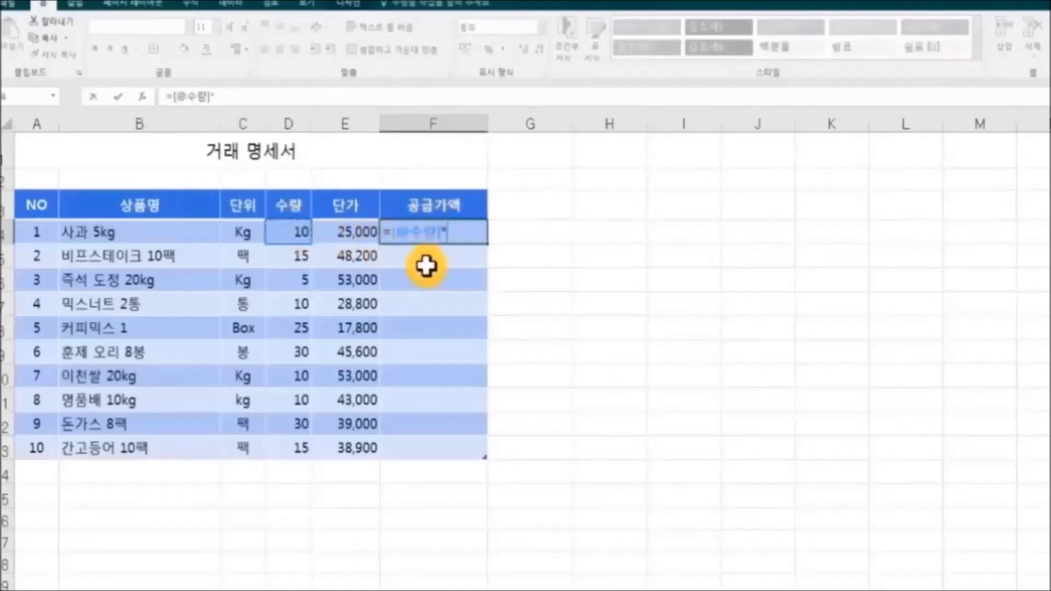
click(341, 230)
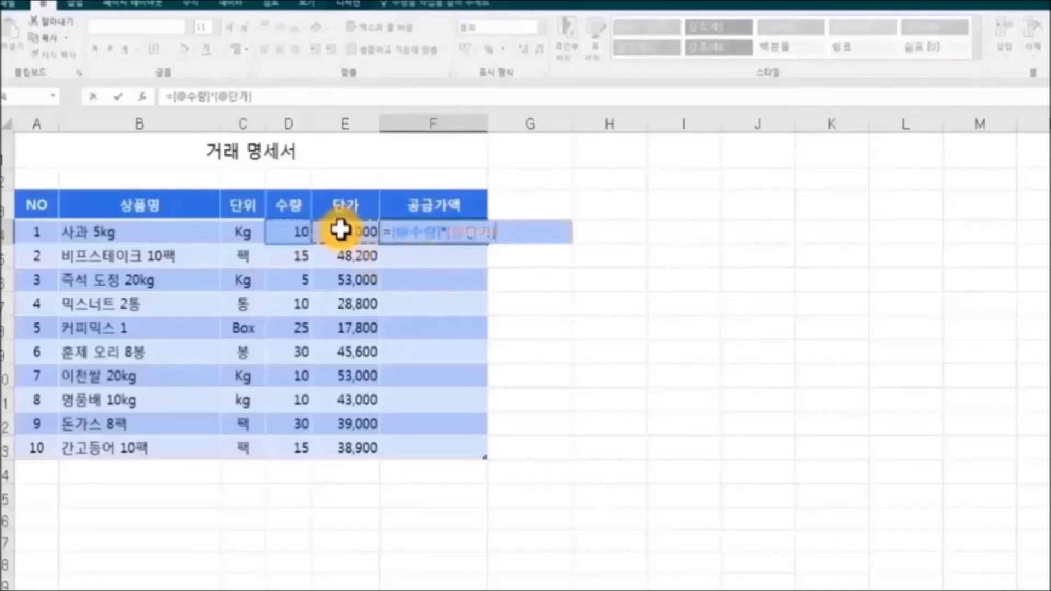
key(Return)
click(755, 403)
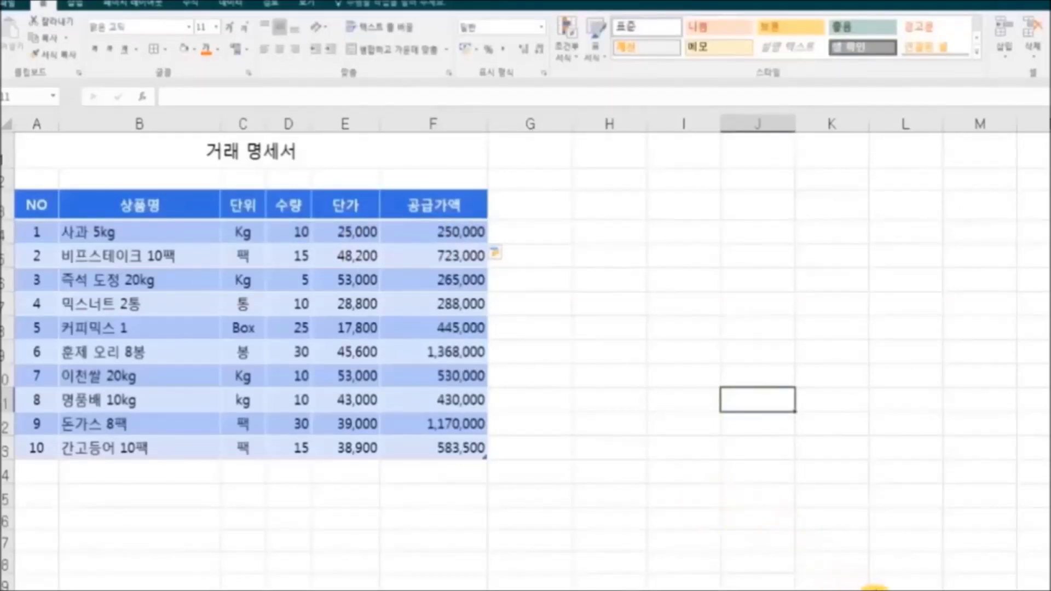
Fill the merged 거래 명세서 title cell above the blue table with light orange
click(326, 160)
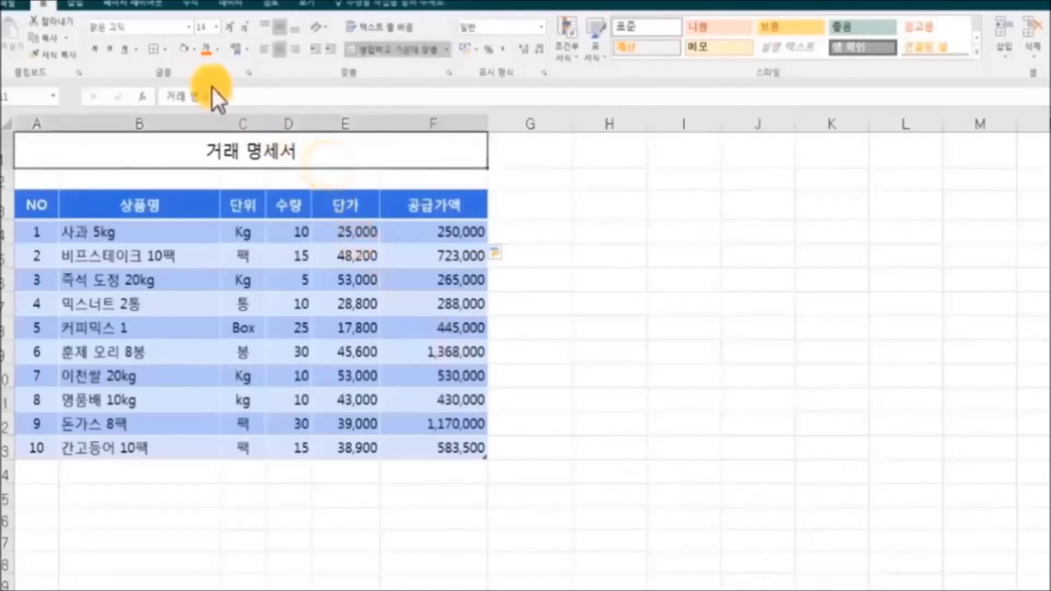
click(189, 50)
click(710, 383)
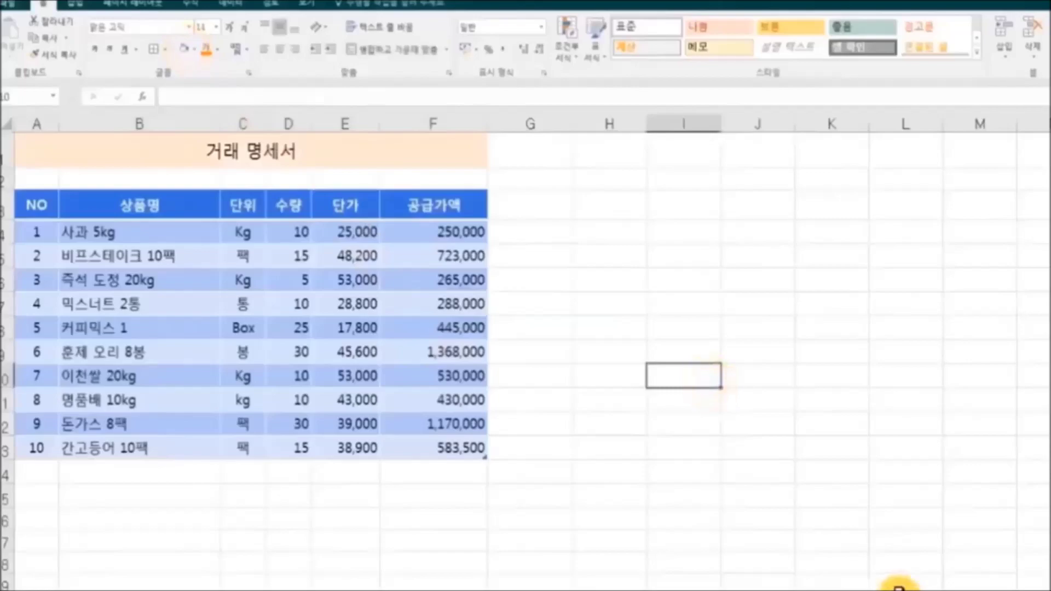